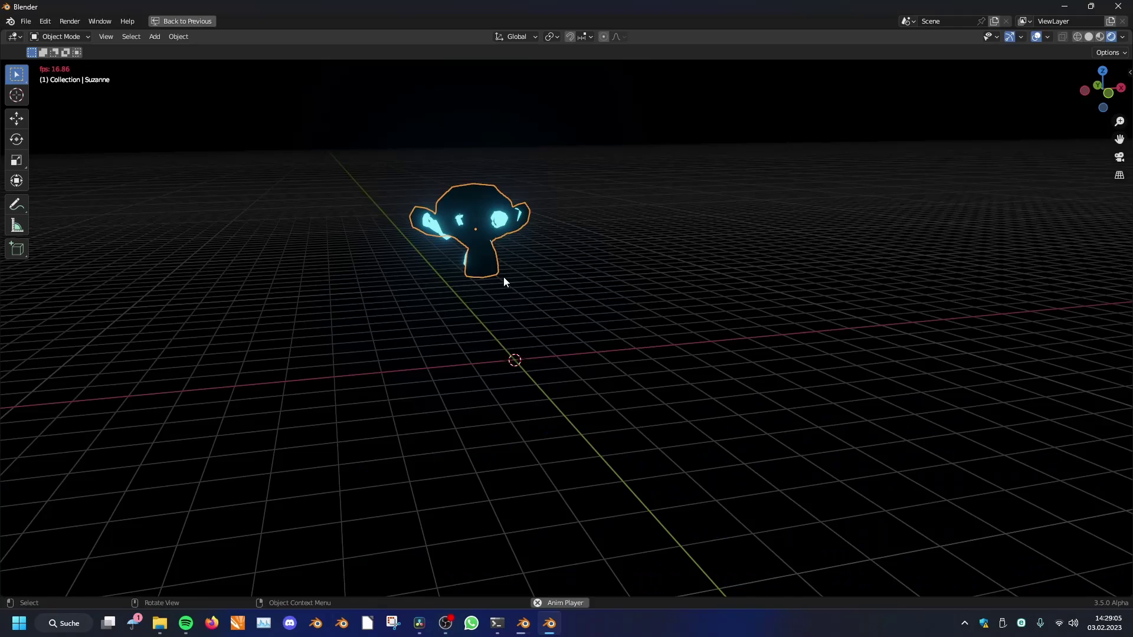
During playback, move Suzanne toward the upper right to start the glowing trail.
key(g)
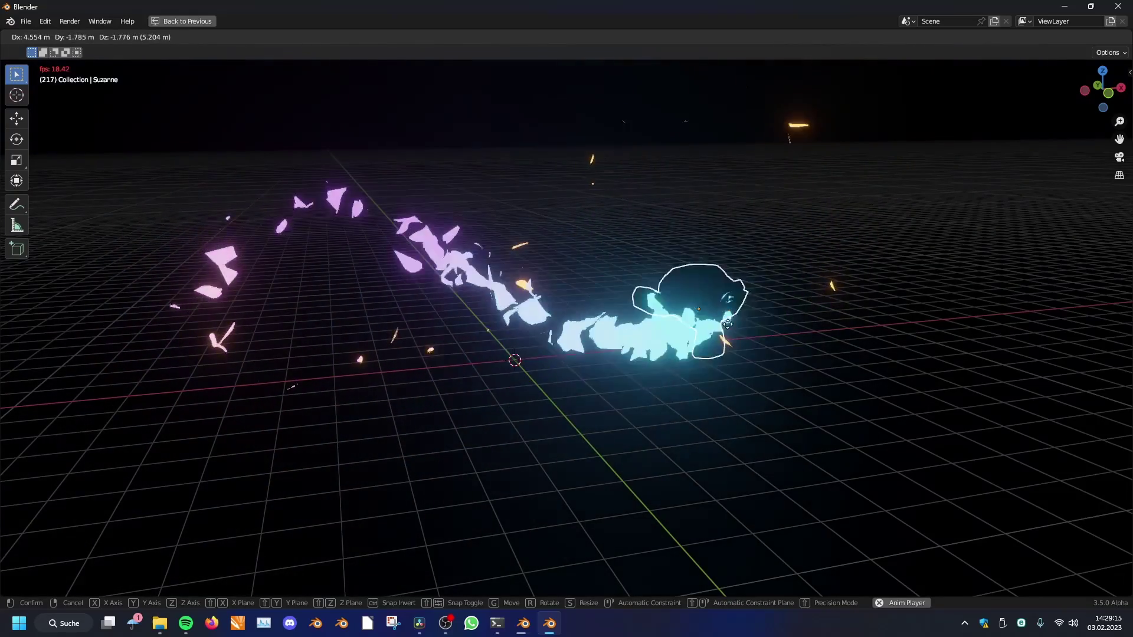
key(Escape)
key(space)
key(space)
key(g)
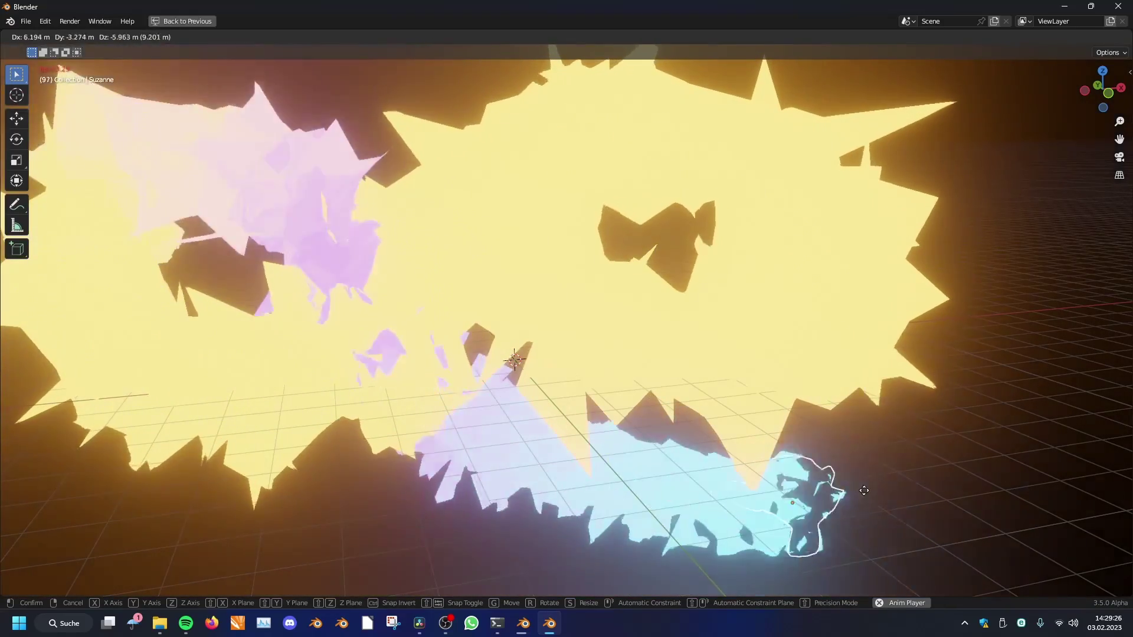
click(965, 130)
key(space)
Move Suzanne to two more positions so the trail sweeps a large curving loop.
middle_drag(789, 226, 689, 346)
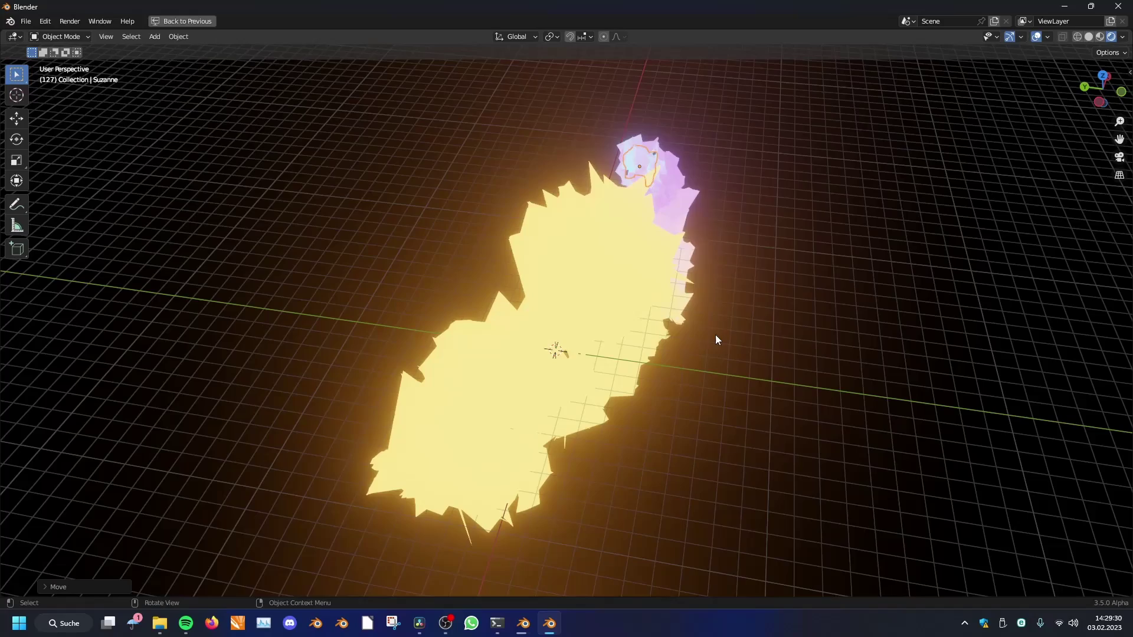
key(space)
key(g)
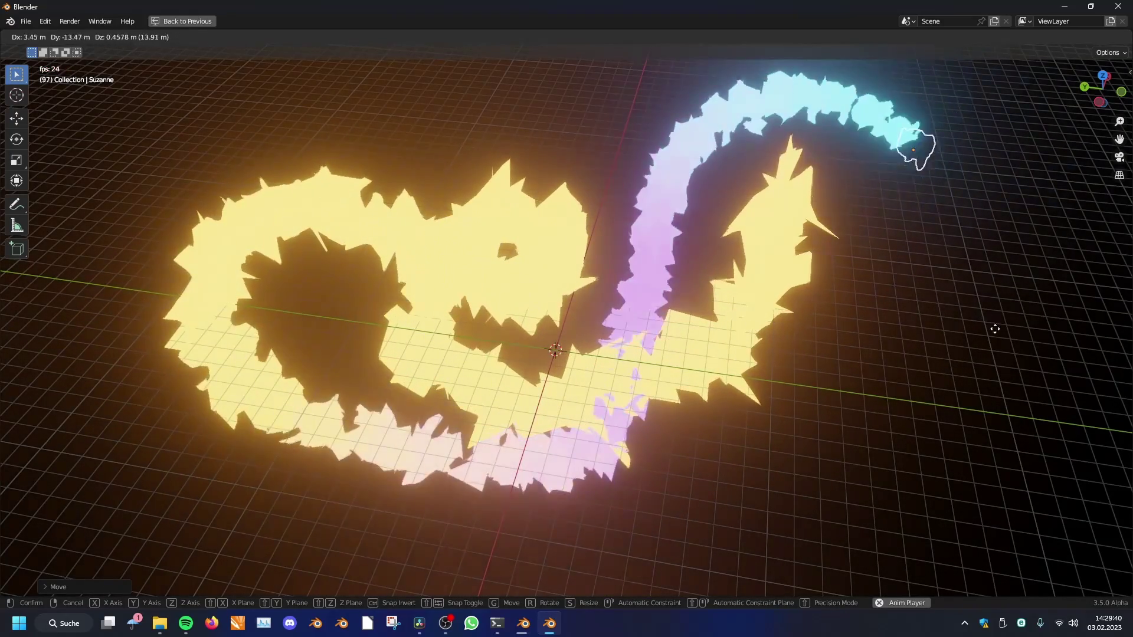
click(746, 489)
middle_drag(746, 488, 597, 454)
key(g)
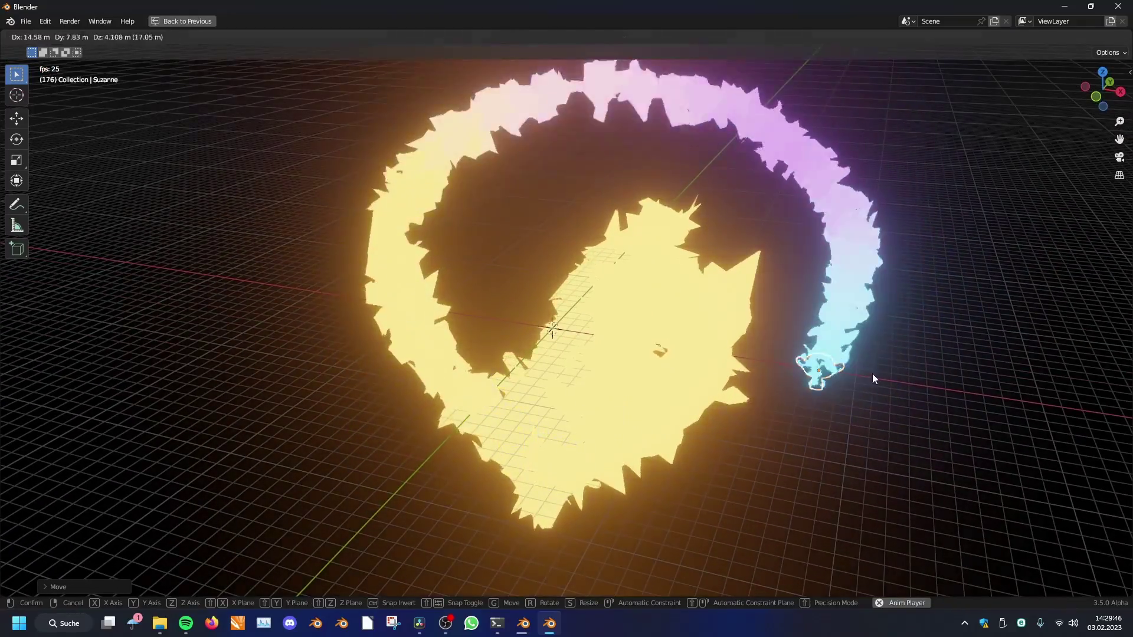
click(873, 379)
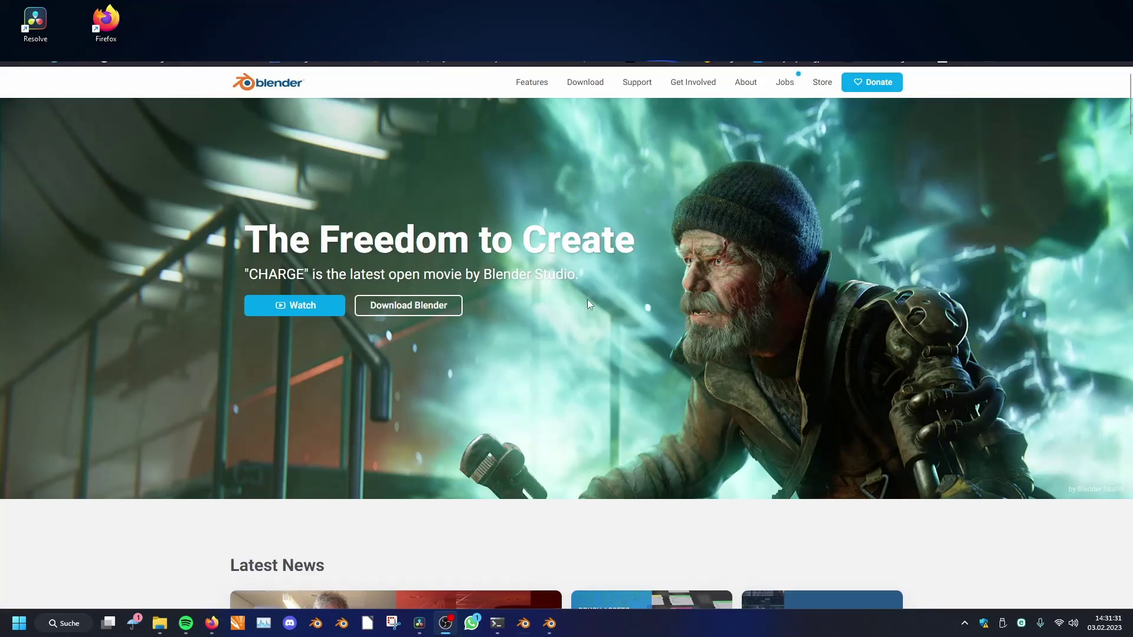
Go from blender.org's Download page to the experimental daily builds page.
scroll(587, 299, down, 6)
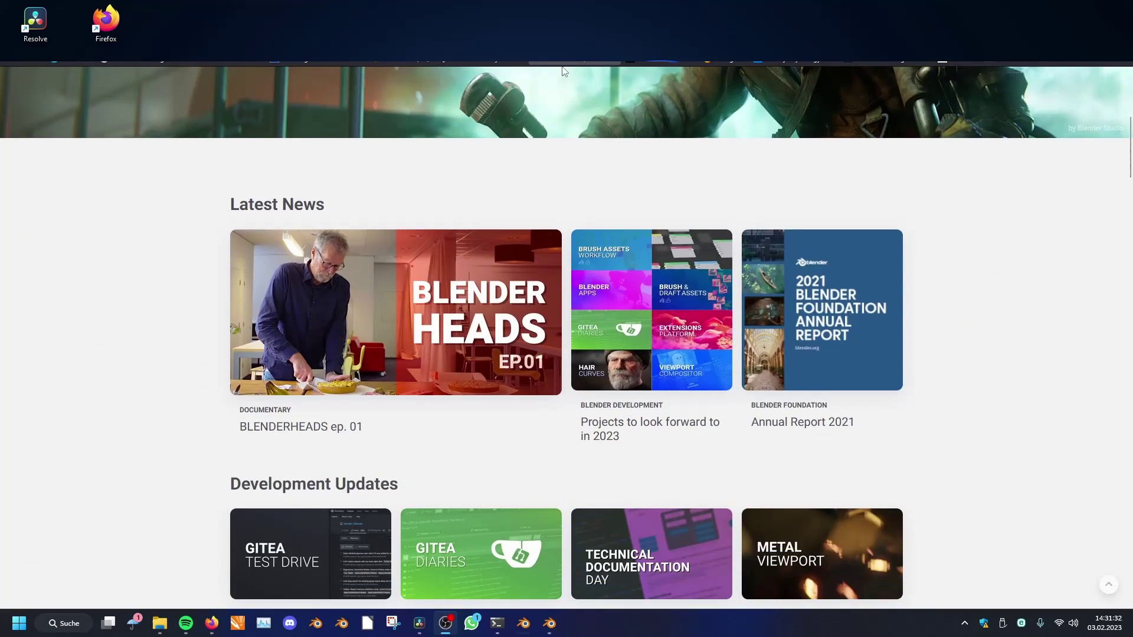
scroll(572, 193, up, 6)
click(585, 82)
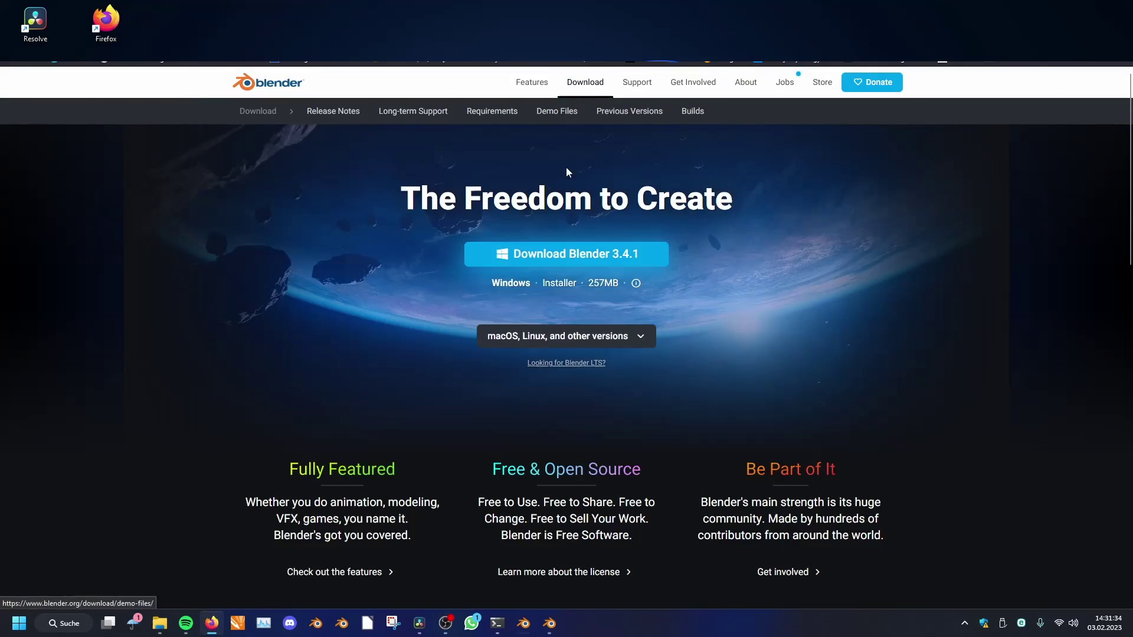
scroll(593, 309, down, 10)
scroll(593, 310, down, 2)
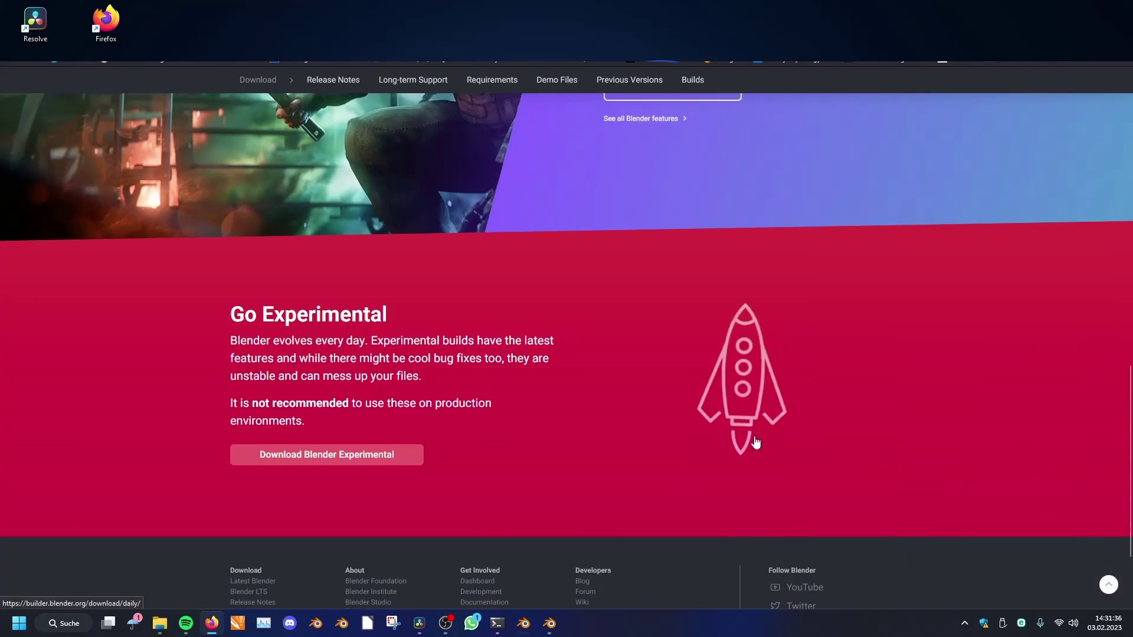
click(759, 387)
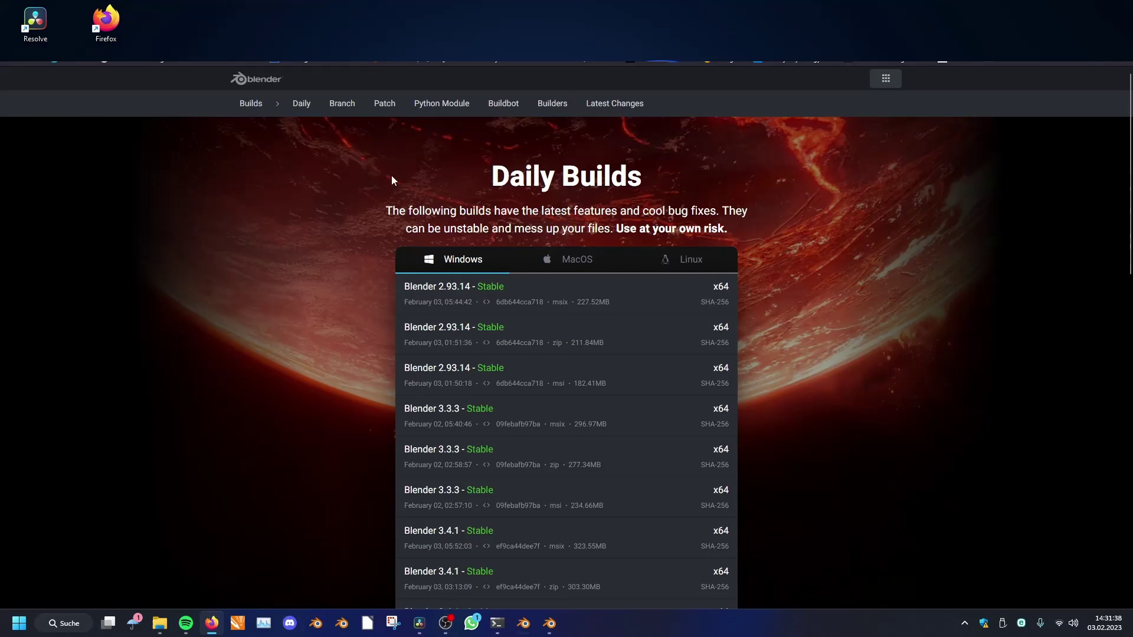
Show all archived branch builds and scroll to the geometry-nodes-simulation build.
click(342, 111)
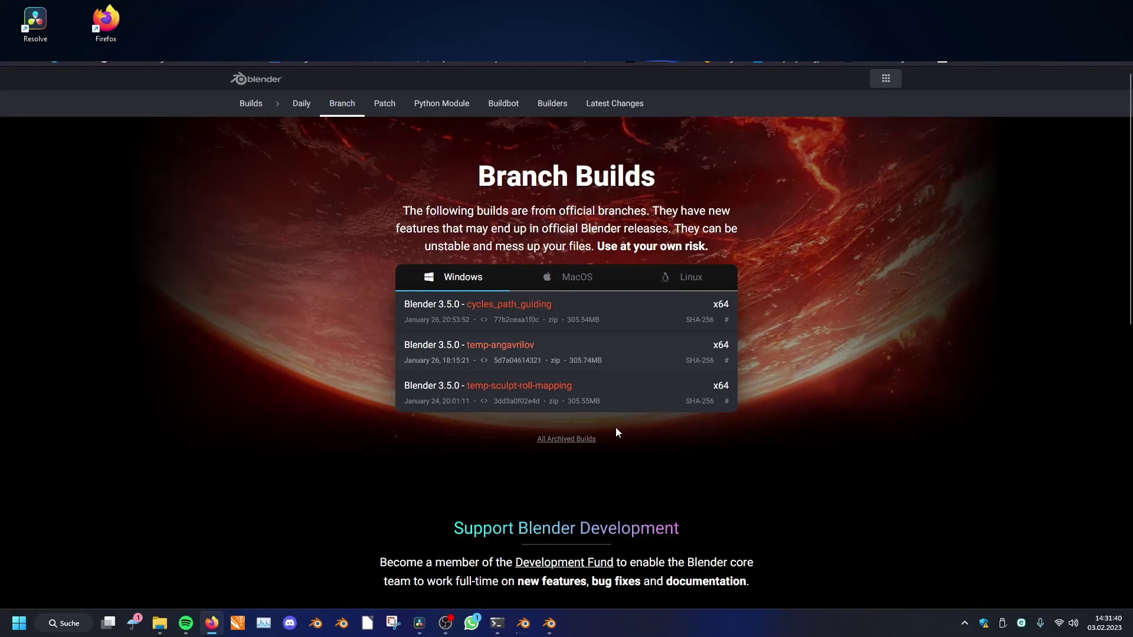
click(570, 439)
scroll(765, 343, down, 1)
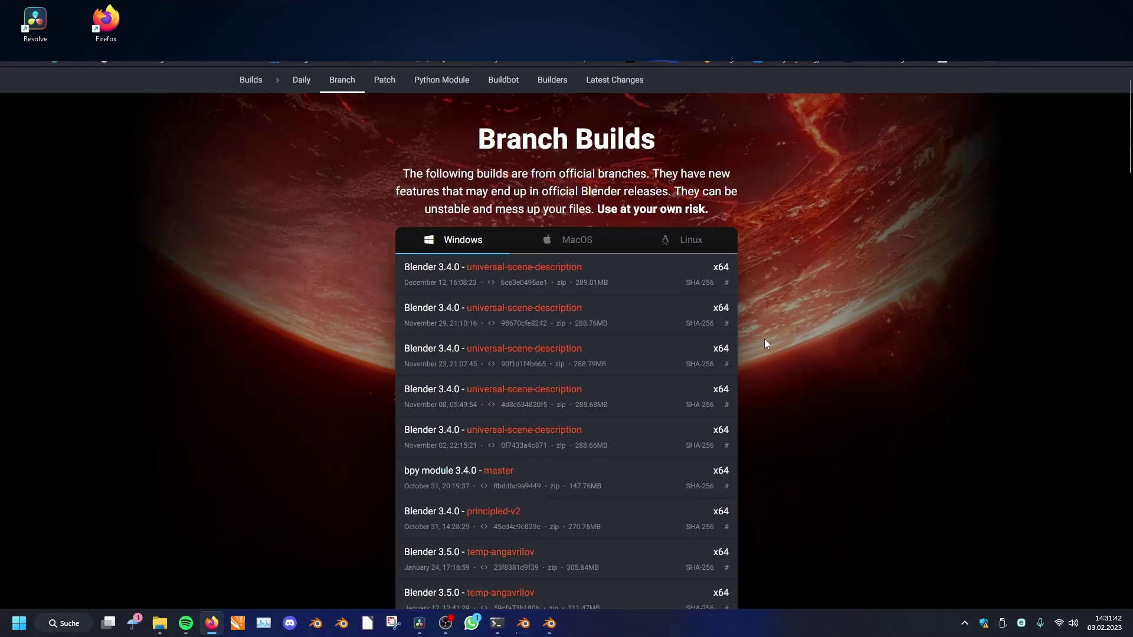
scroll(765, 341, down, 9)
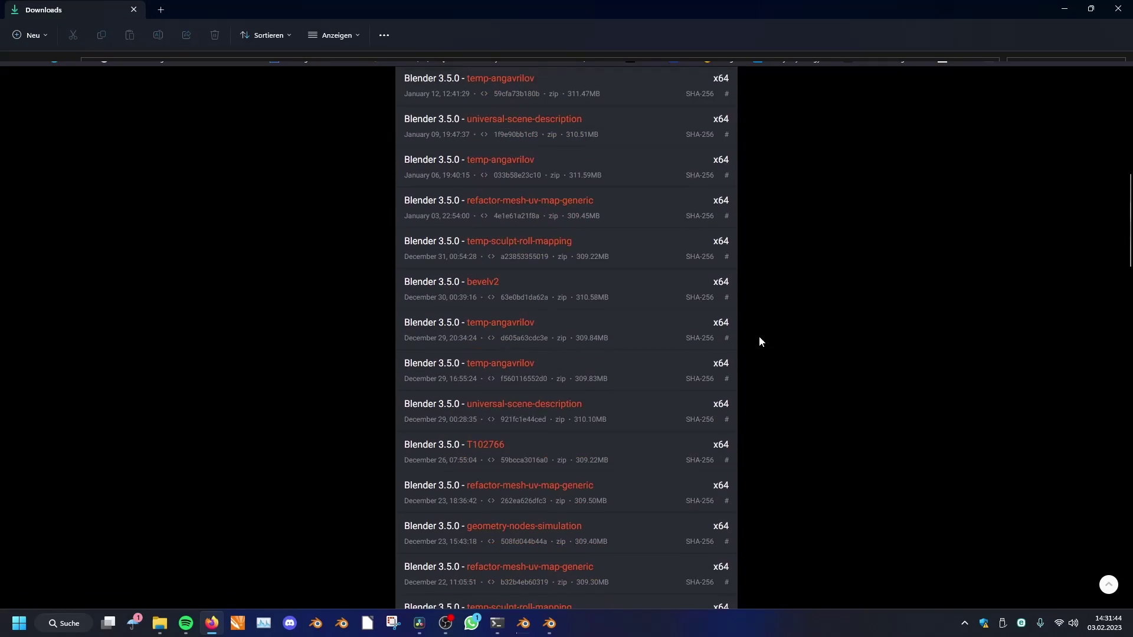
scroll(759, 341, down, 5)
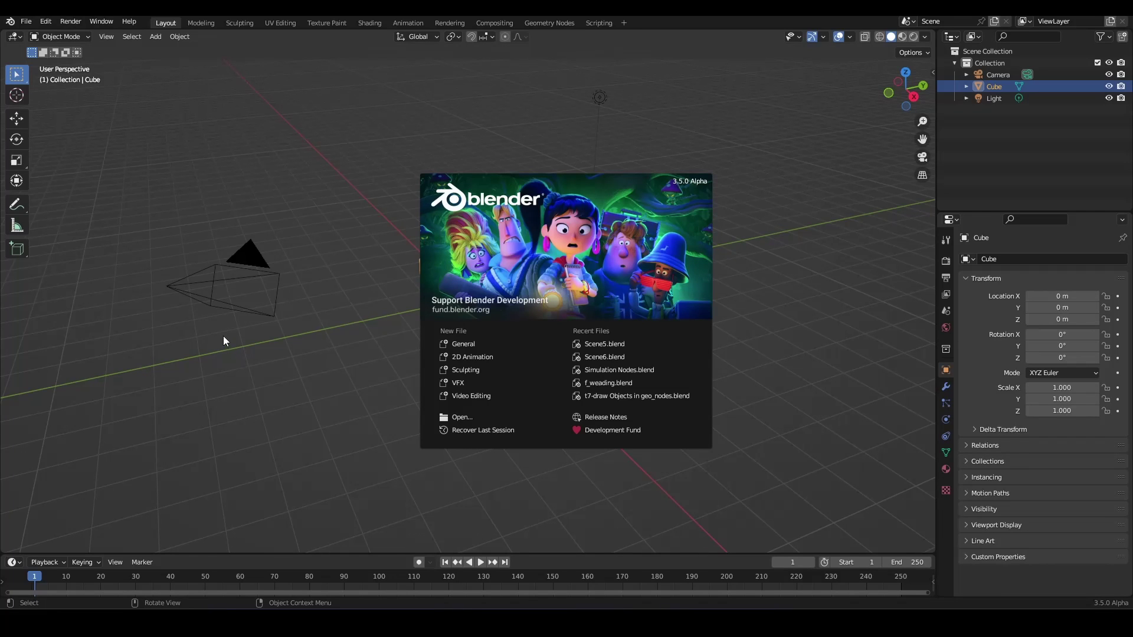
Dismiss the splash screen and delete the default cube, camera and light.
click(365, 206)
middle_drag(584, 301, 788, 289)
key(a)
key(Delete)
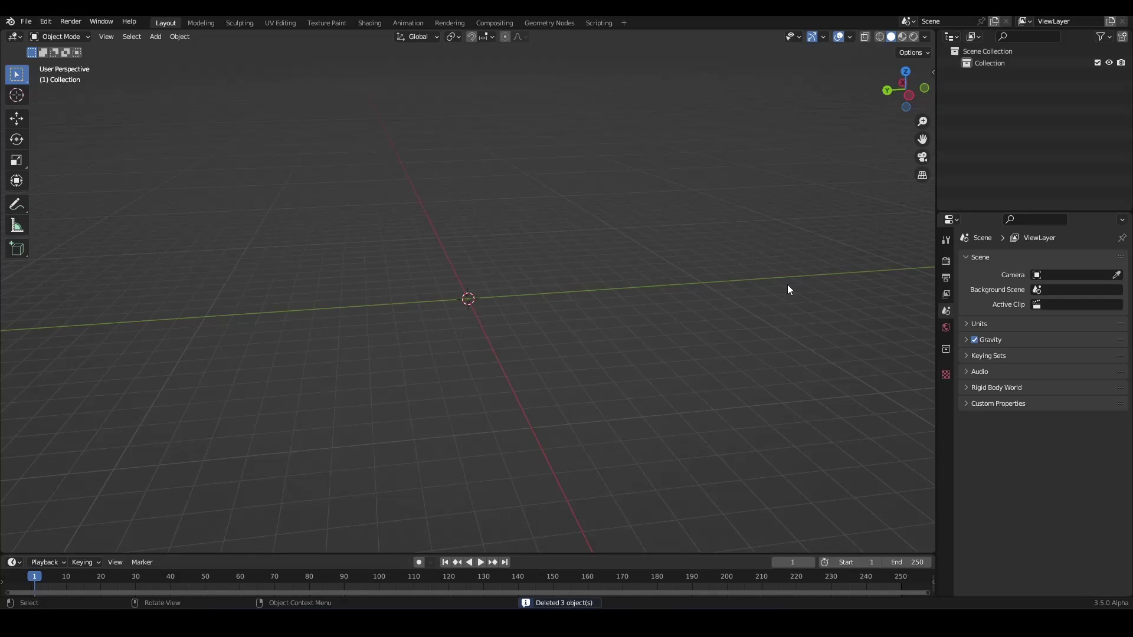
Add a Suzanne monkey mesh at the world origin.
key(shift+a)
mouse_move(553, 236)
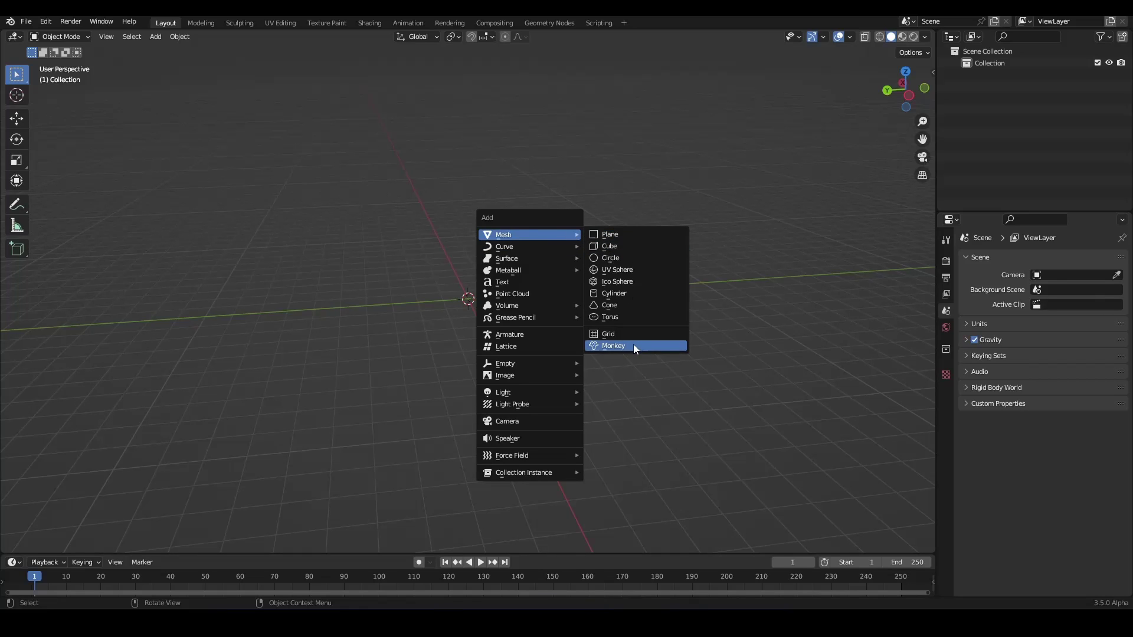
click(632, 344)
scroll(628, 345, up, 4)
middle_drag(653, 351, 521, 347)
scroll(502, 336, down, 2)
scroll(521, 344, up, 2)
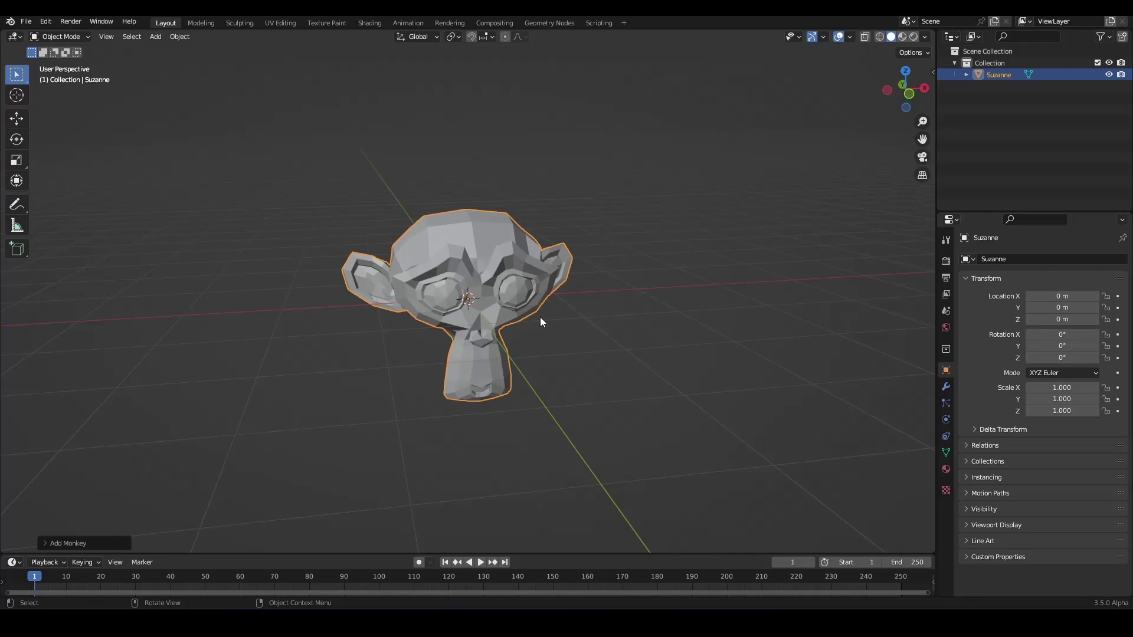
Add a plane mesh to the scene.
key(shift+a)
mouse_move(561, 275)
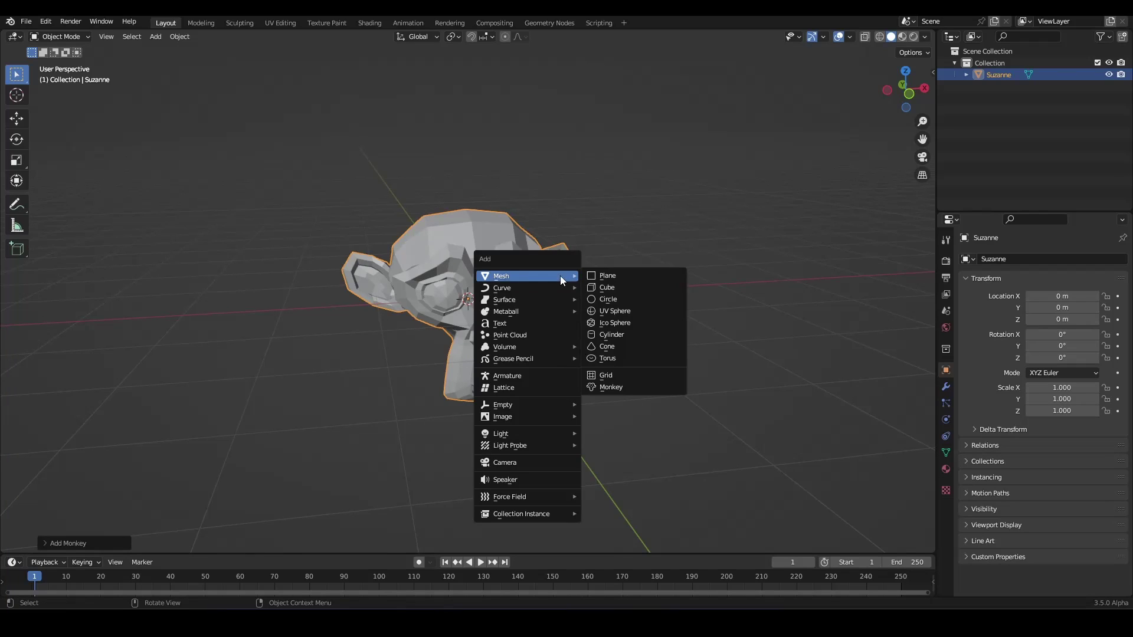
click(614, 277)
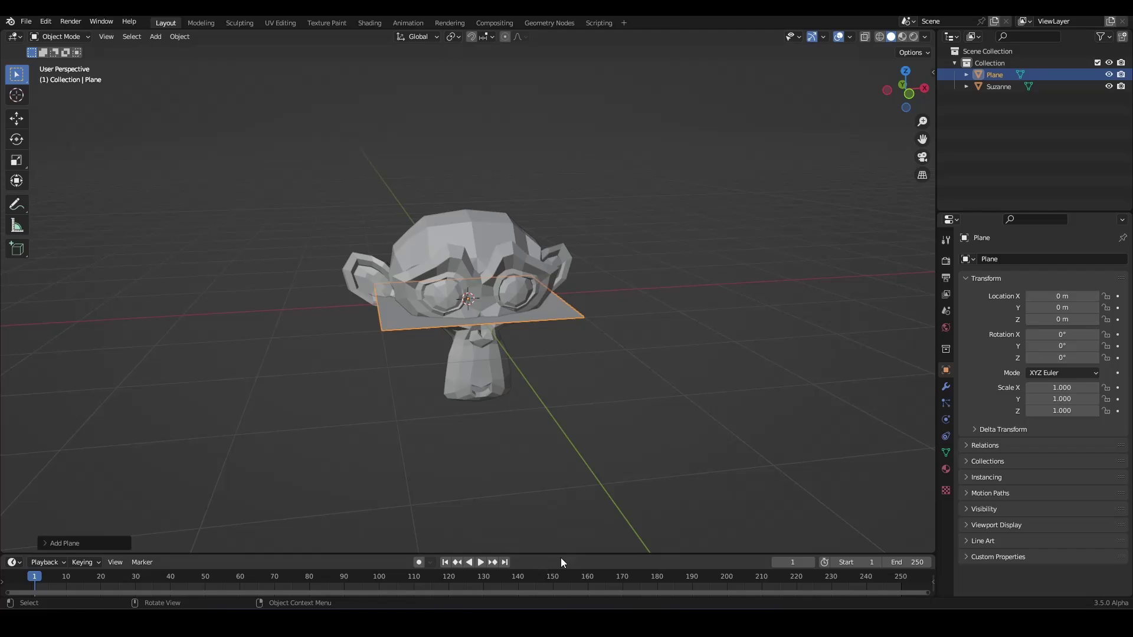
Enlarge the bottom timeline area and switch it to a Geometry Node Editor.
drag(563, 553, 561, 338)
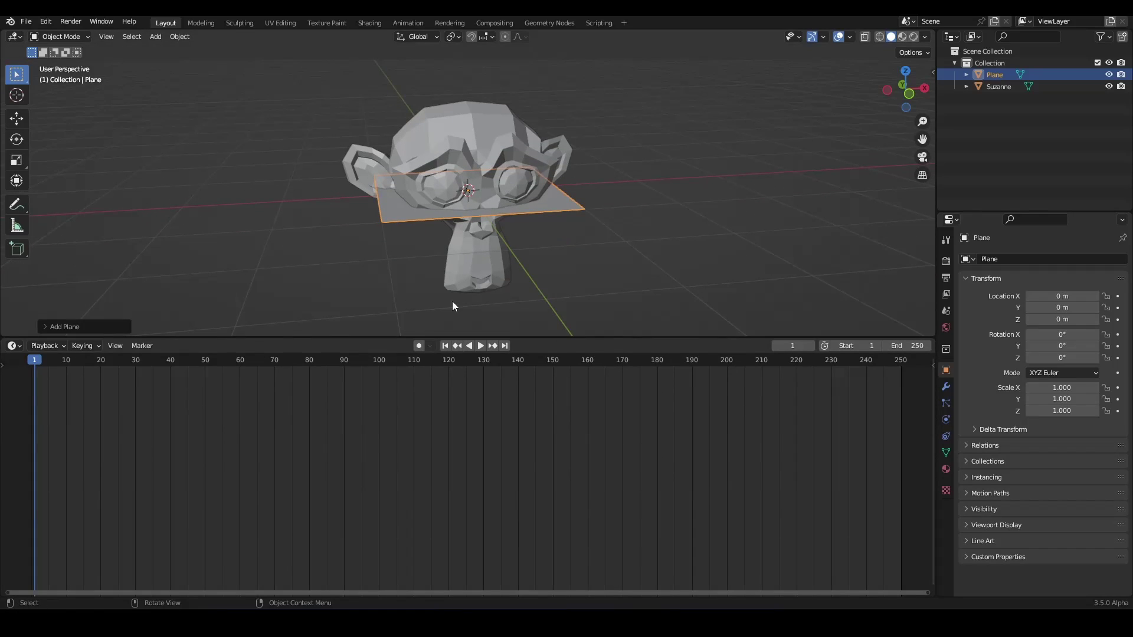
click(15, 349)
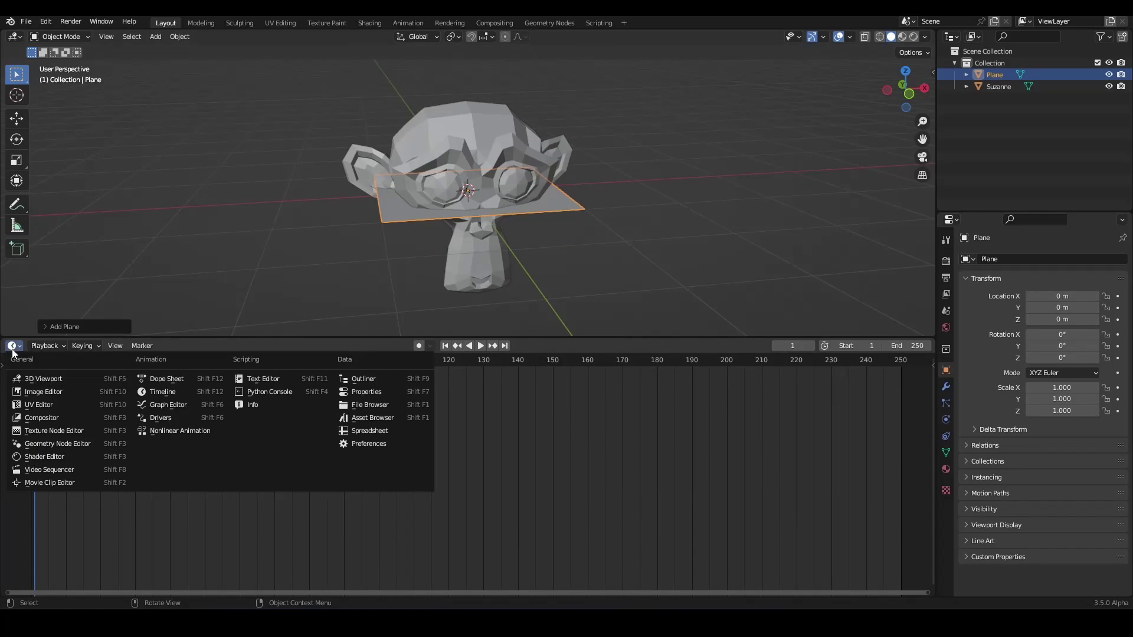
click(96, 442)
Create a new GeometryNodes tree on the plane and spread Group Input and Group Output apart.
click(469, 346)
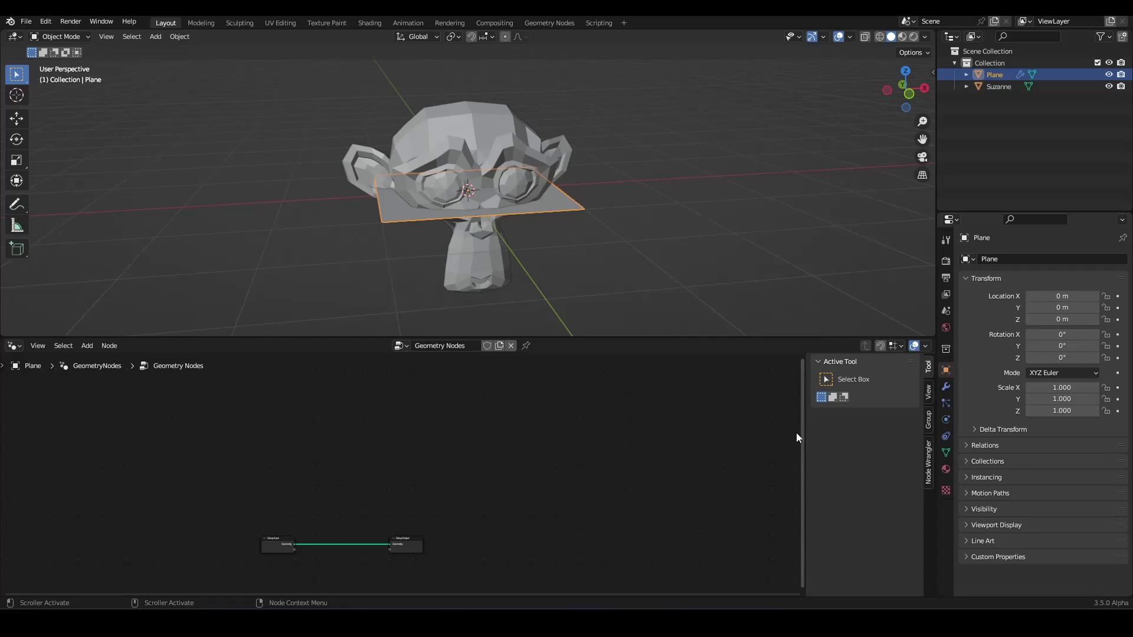
drag(805, 433, 1095, 370)
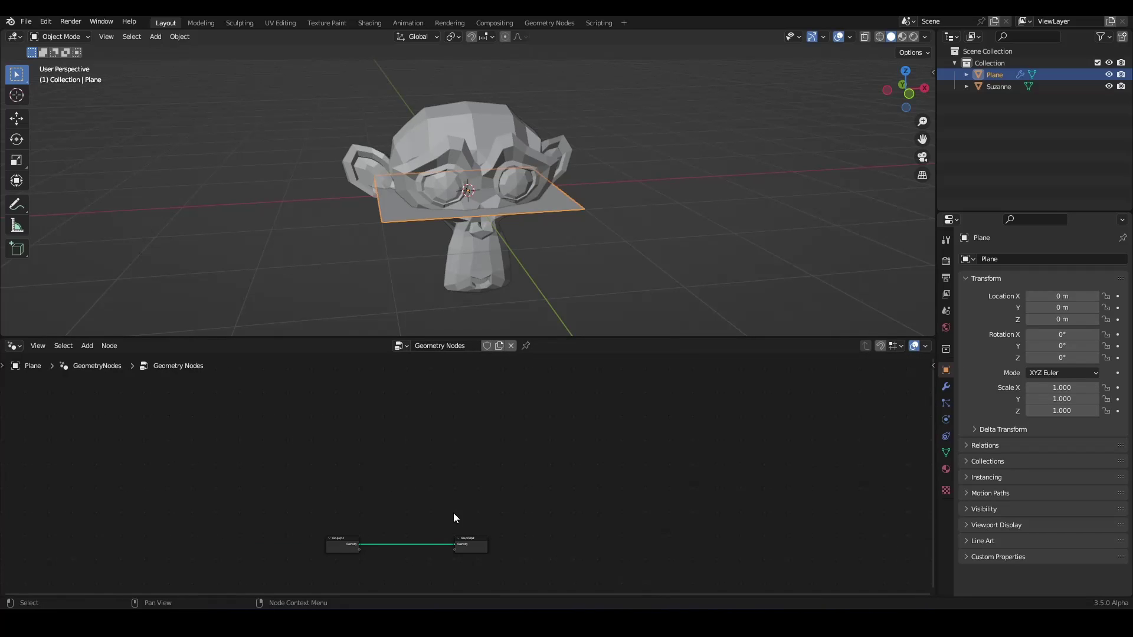
key(a)
key(Home)
scroll(413, 537, down, 4)
key(s)
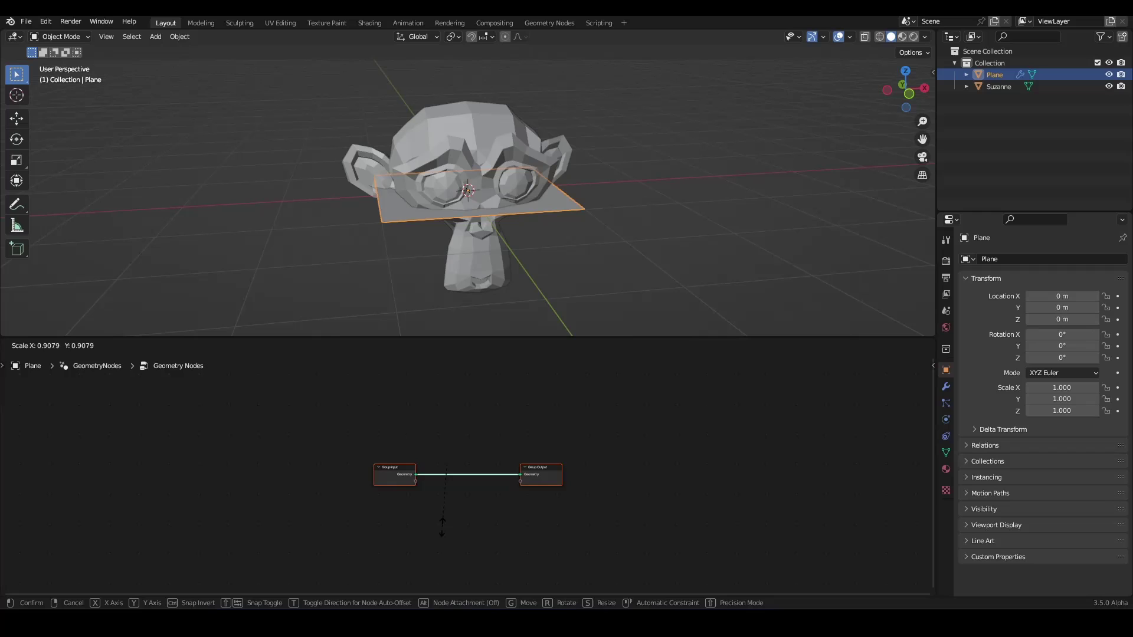
click(607, 425)
scroll(605, 444, up, 3)
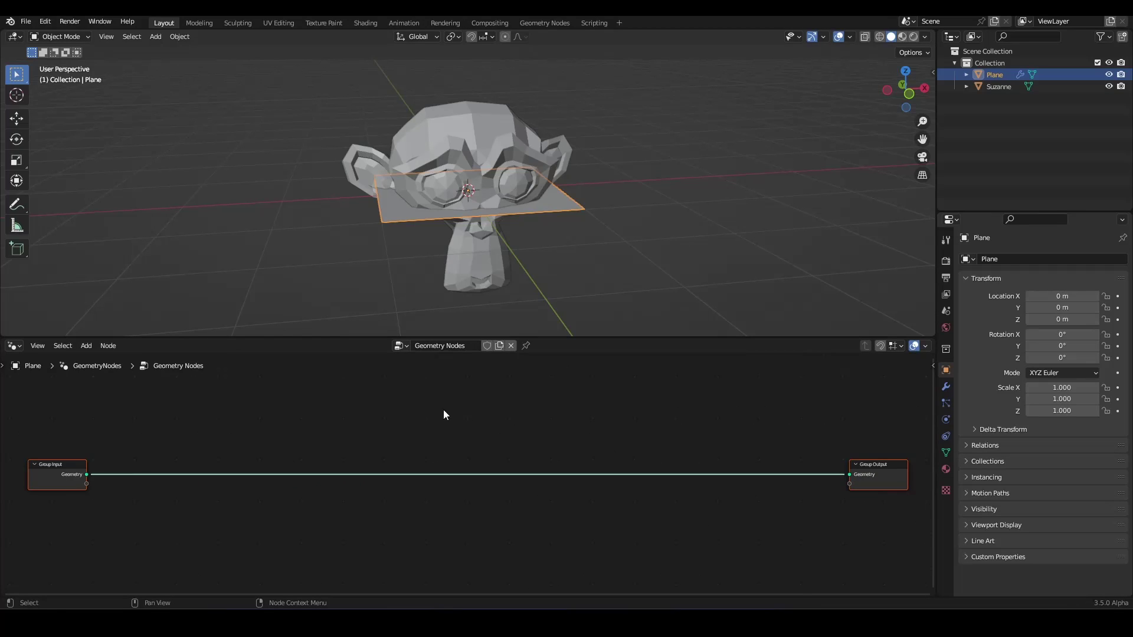
Insert a Simulation Input and Simulation Output pair on the Group Input–Output link.
key(shift+a)
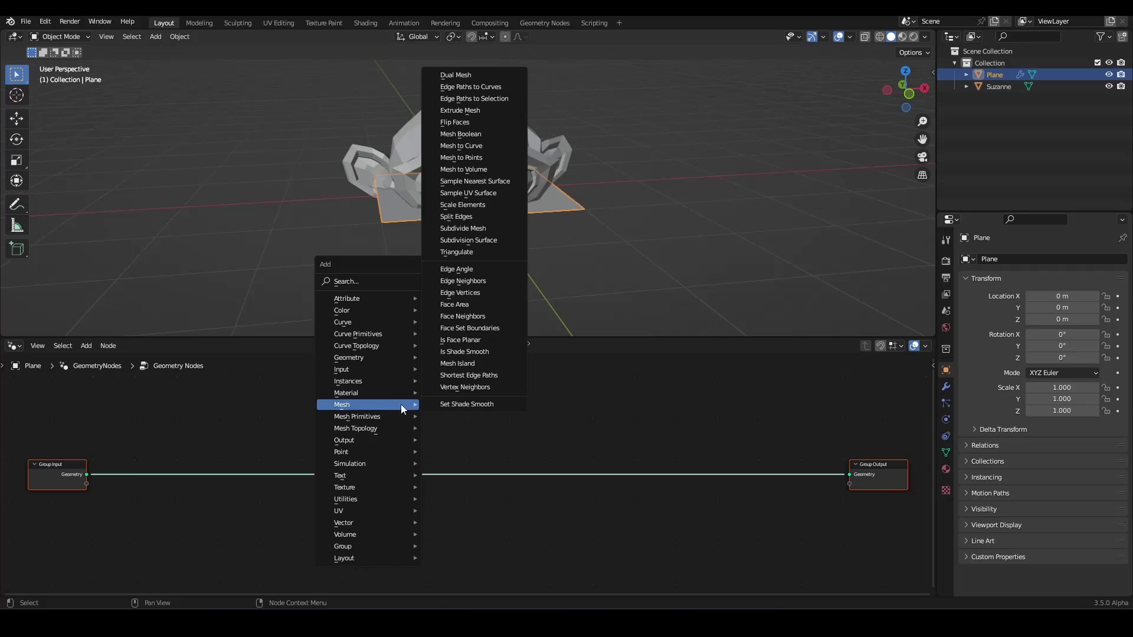
mouse_move(376, 466)
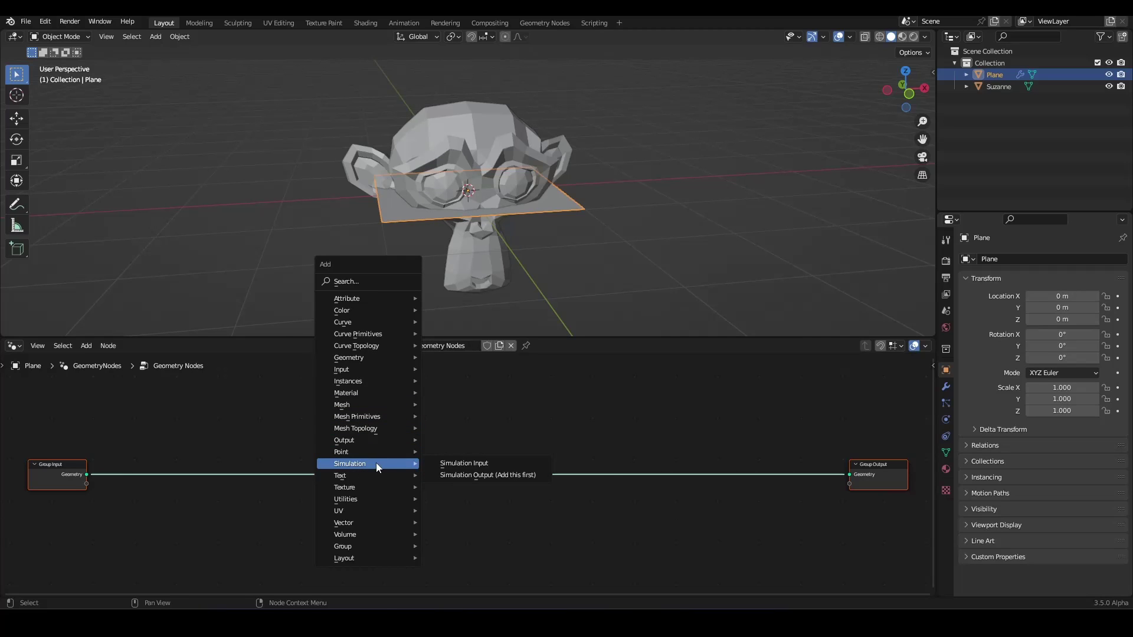
click(482, 475)
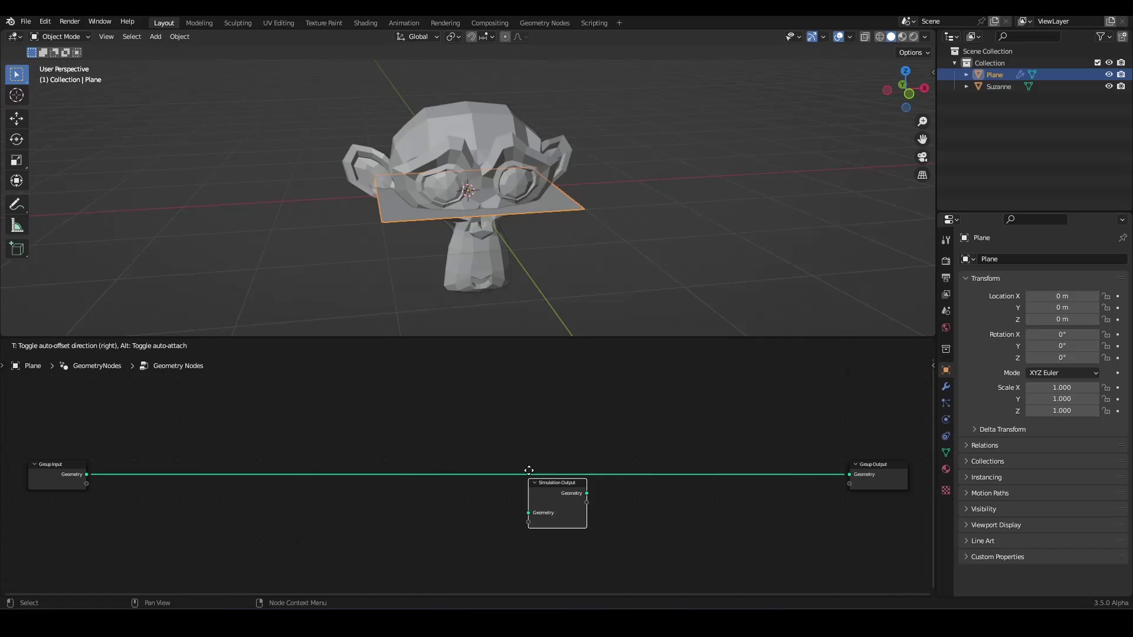
click(527, 460)
key(shift+a)
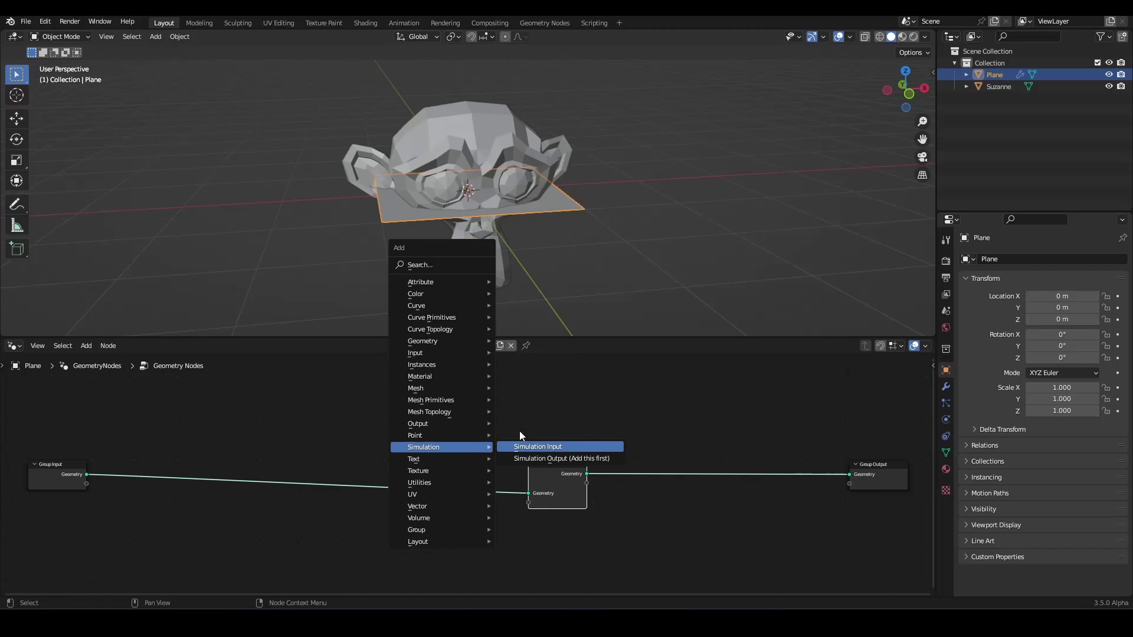
click(561, 447)
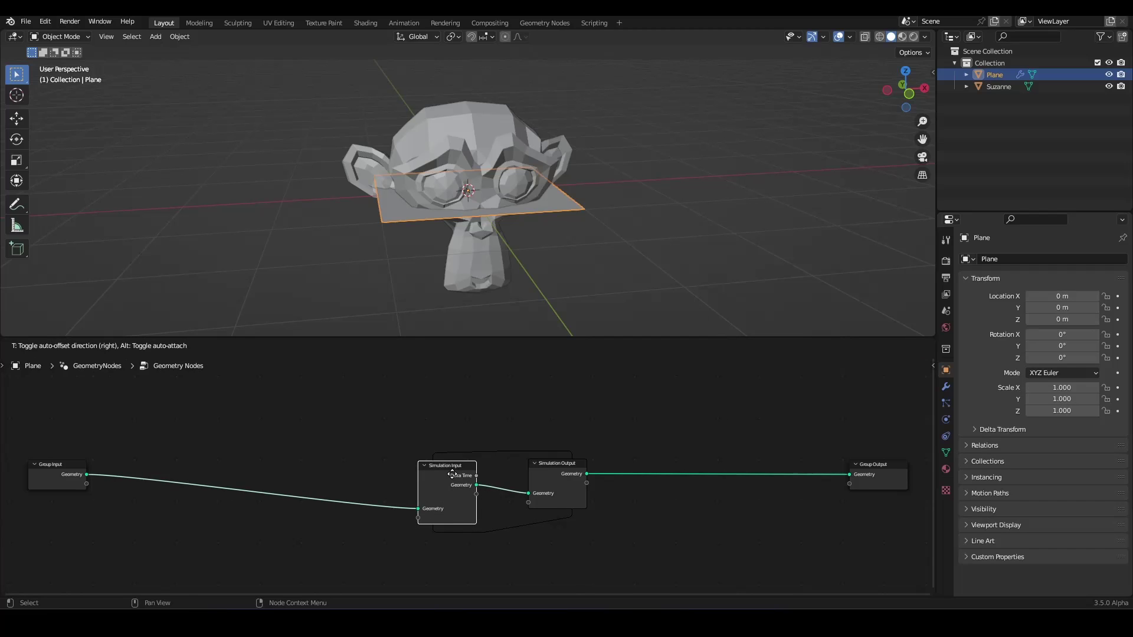
click(452, 474)
Drag Suzanne from the Outliner into the node tree as an Object Info node.
scroll(605, 506, up, 2)
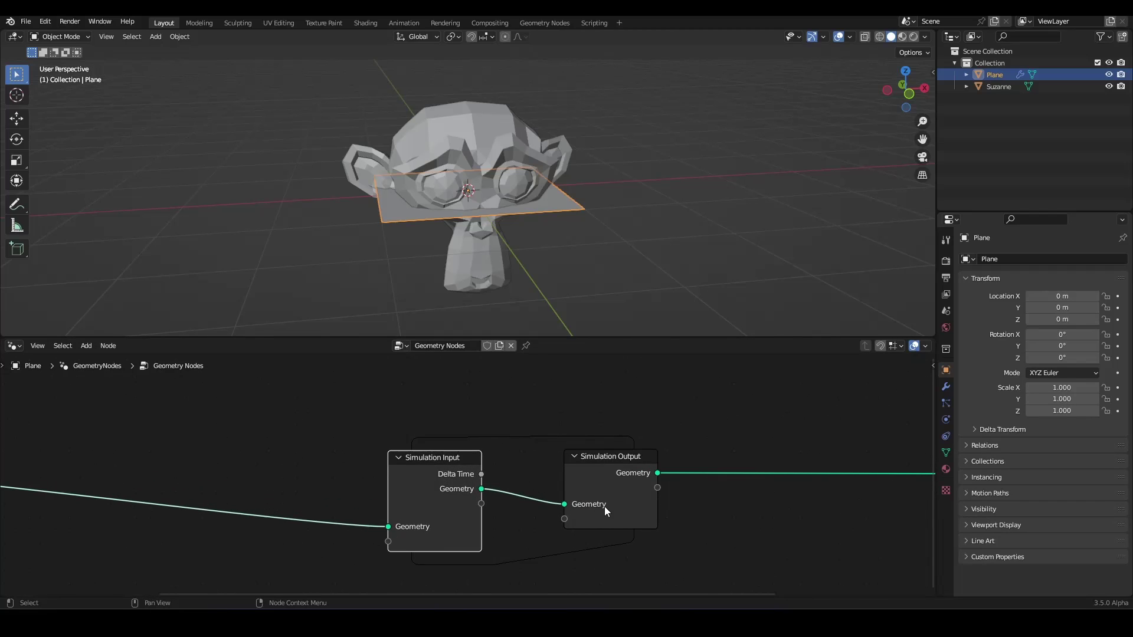
scroll(545, 505, down, 2)
middle_drag(530, 495, 564, 491)
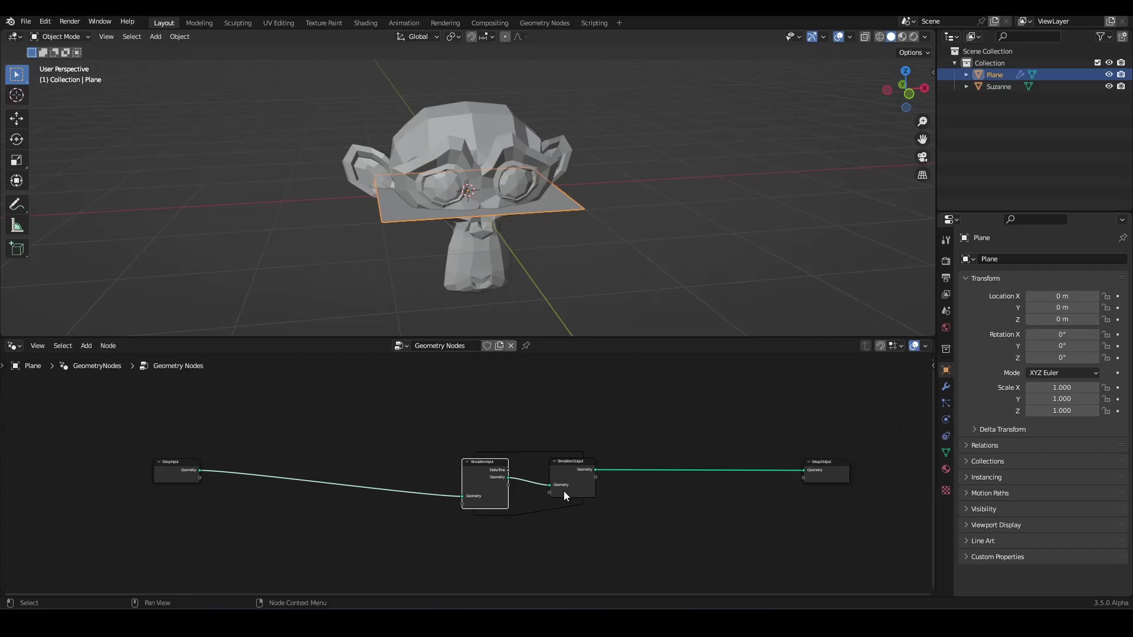
drag(1008, 86, 177, 558)
middle_drag(267, 566, 341, 486)
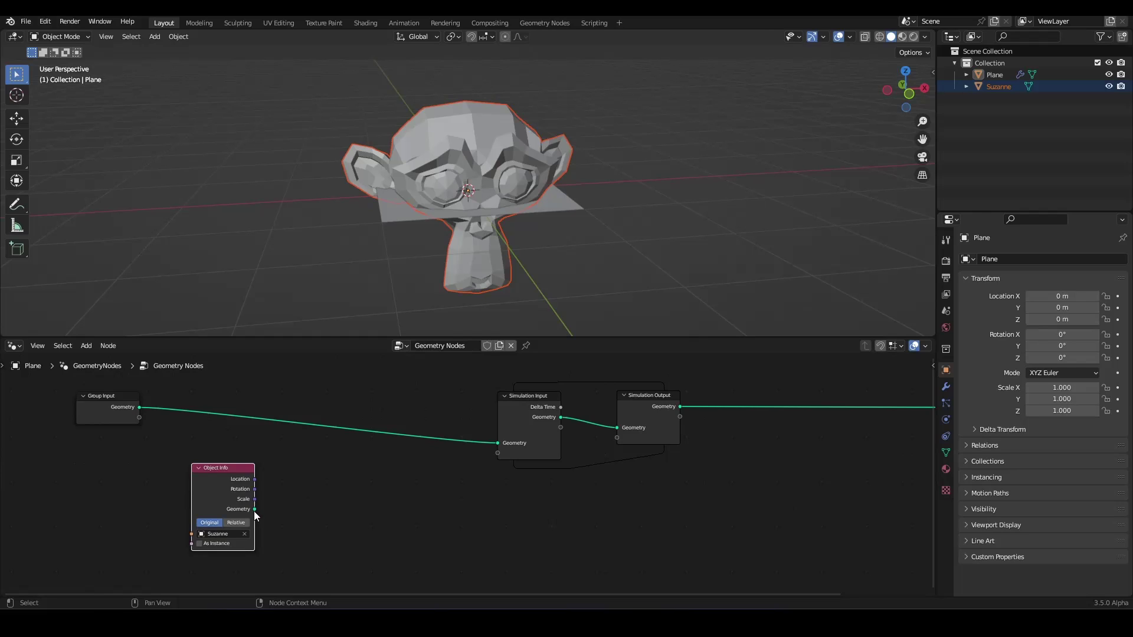
Set Object Info to Relative and link its Geometry into Simulation Input.
click(237, 523)
drag(253, 509, 503, 443)
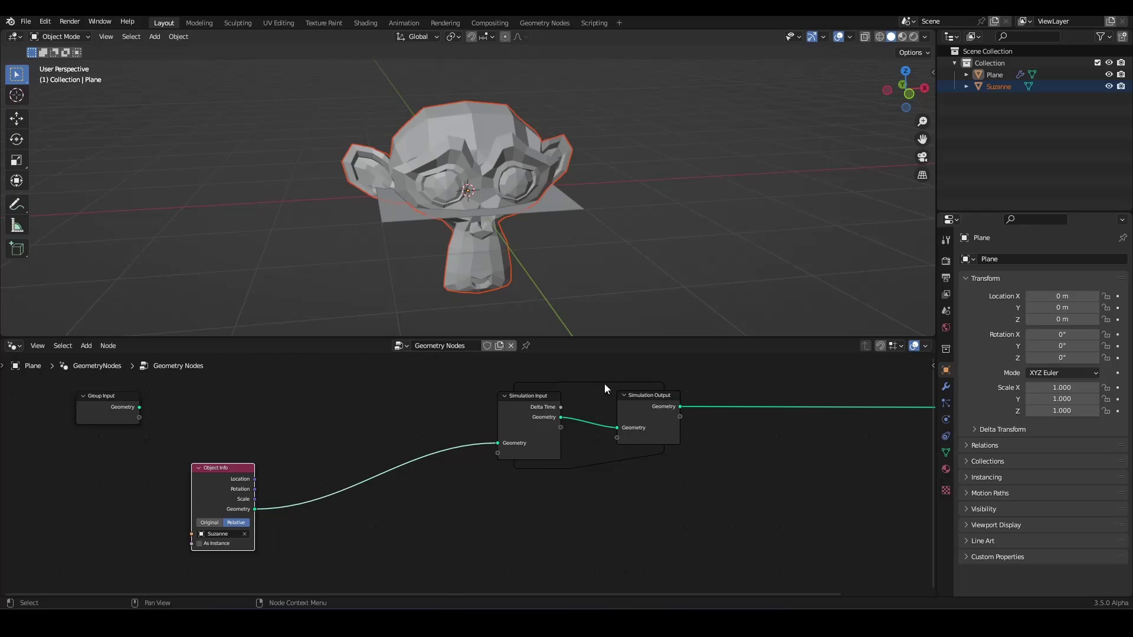
middle_drag(526, 463, 412, 460)
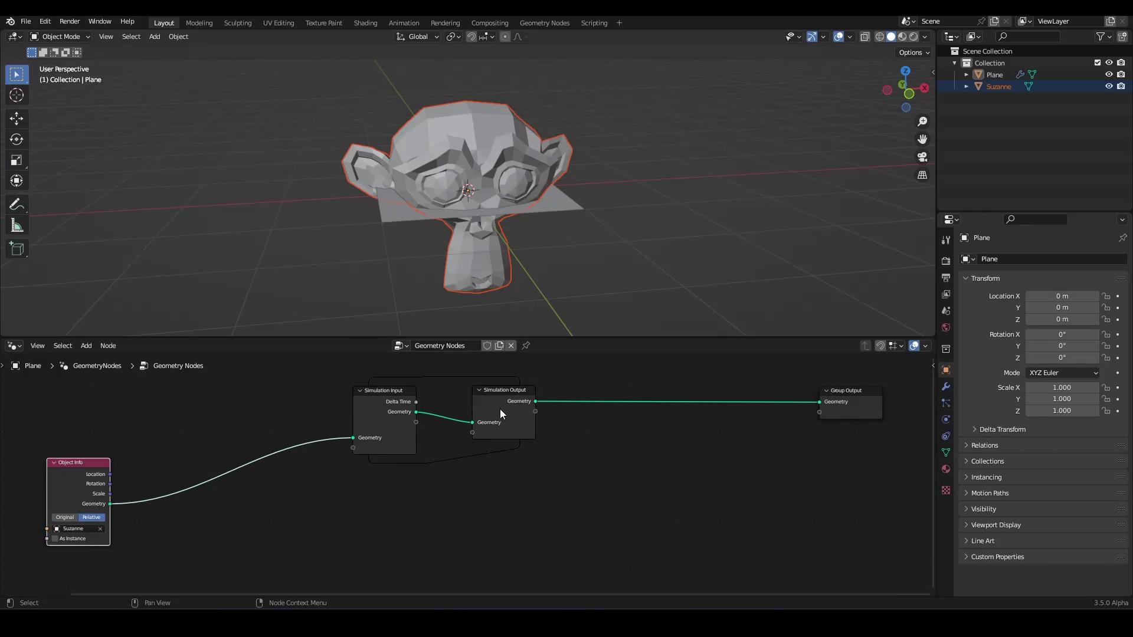
drag(501, 413, 589, 412)
drag(361, 415, 253, 420)
Add a Join Geometry node before Simulation Output and feed Suzanne's geometry into it.
key(shift+a)
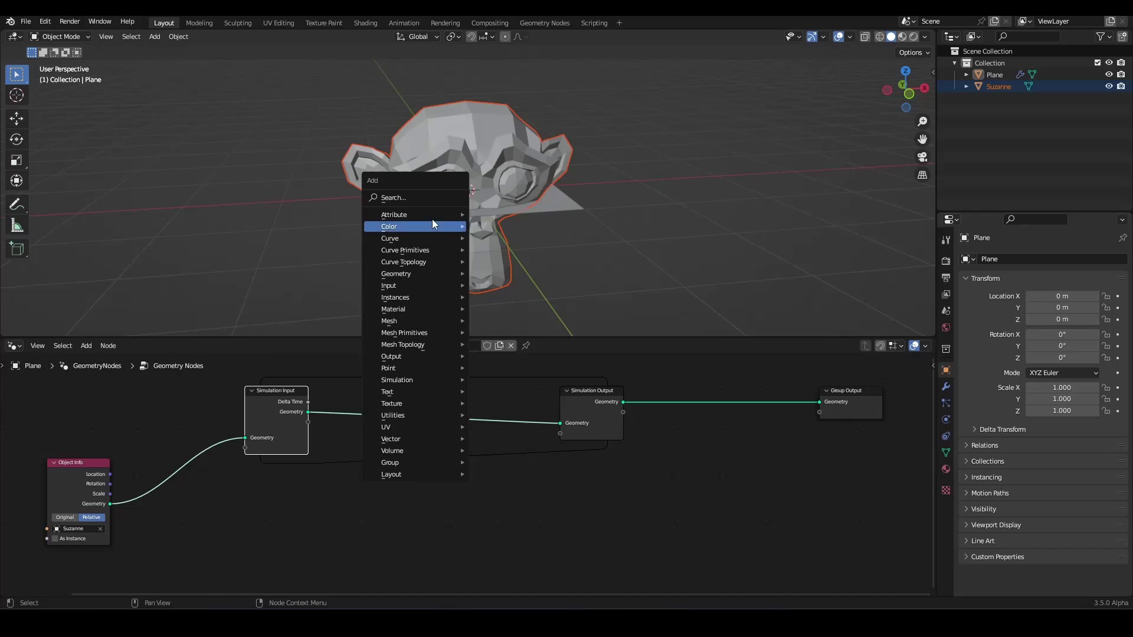
click(430, 196)
text(joi)
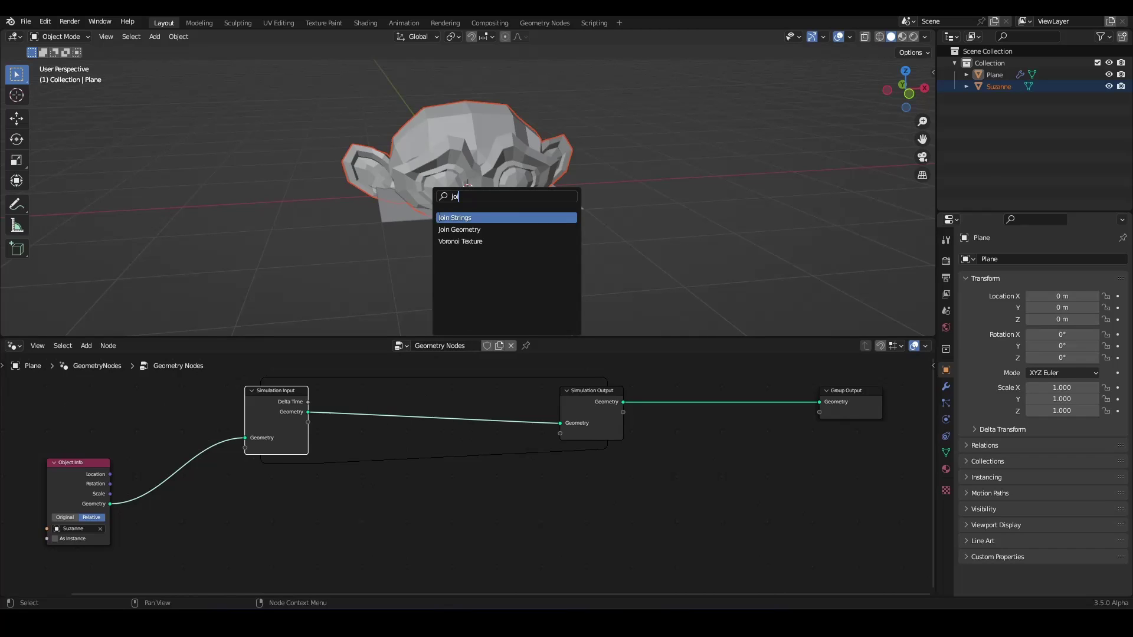
key(Down)
key(Down)
key(Up)
key(Return)
click(453, 434)
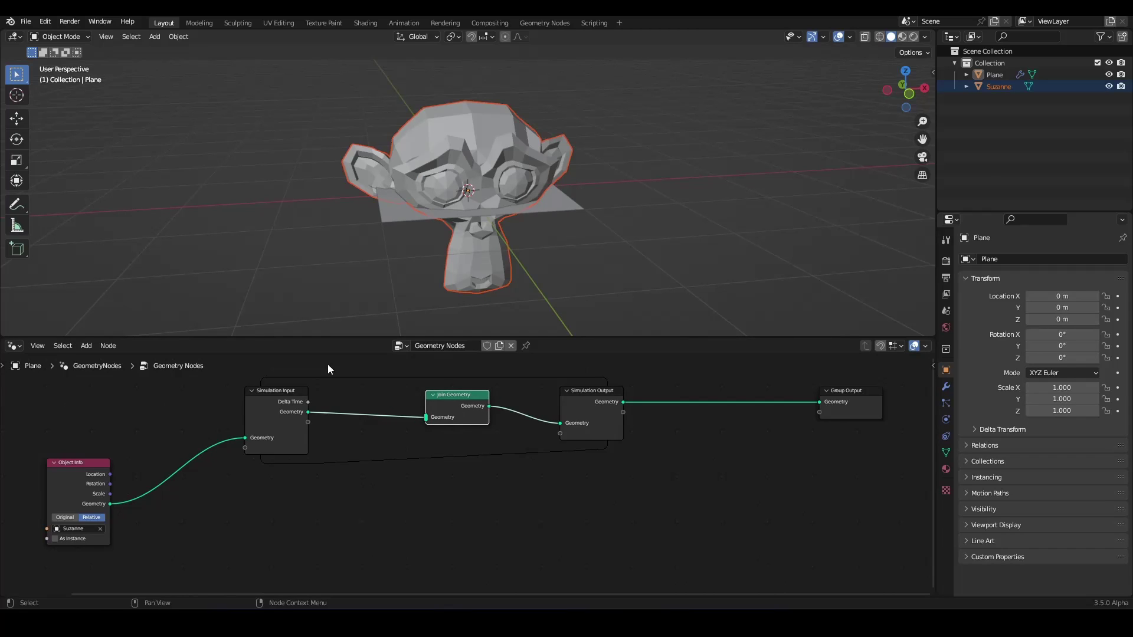
drag(110, 503, 427, 424)
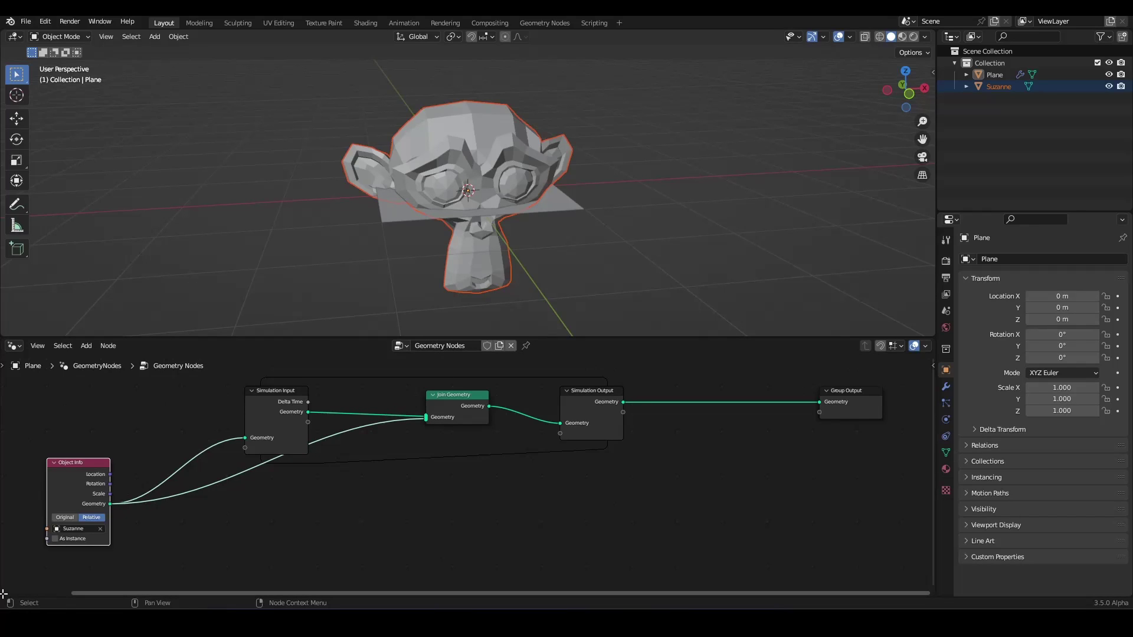
drag(3, 590, 12, 535)
Turn the lower area into a Timeline, play the simulation, and scrub back to frame 12.
click(37, 547)
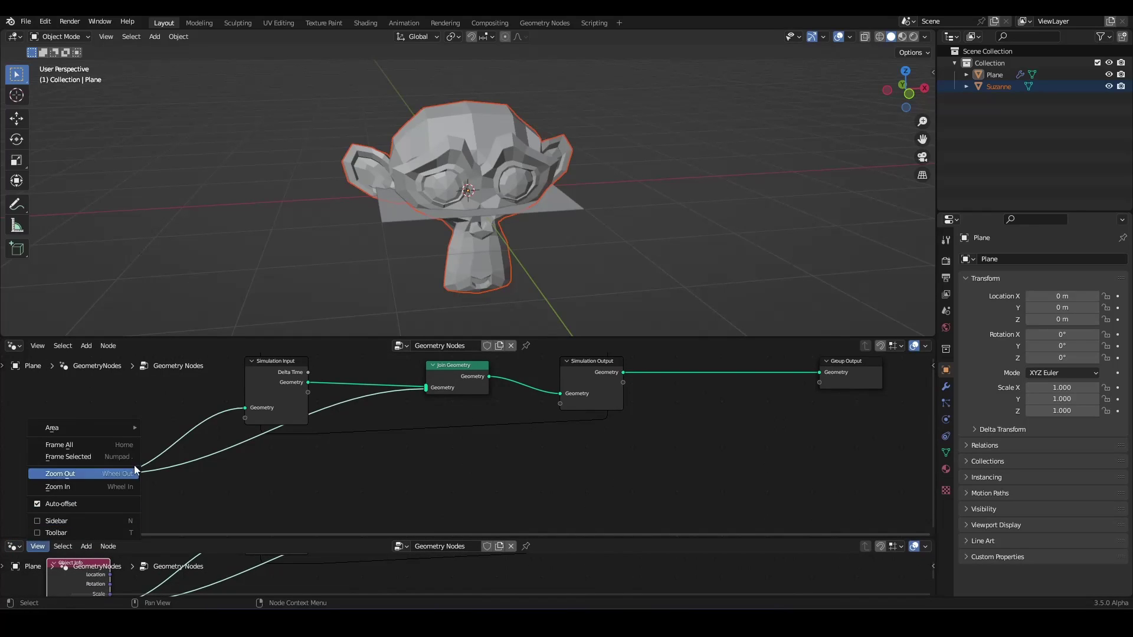
click(13, 547)
click(176, 442)
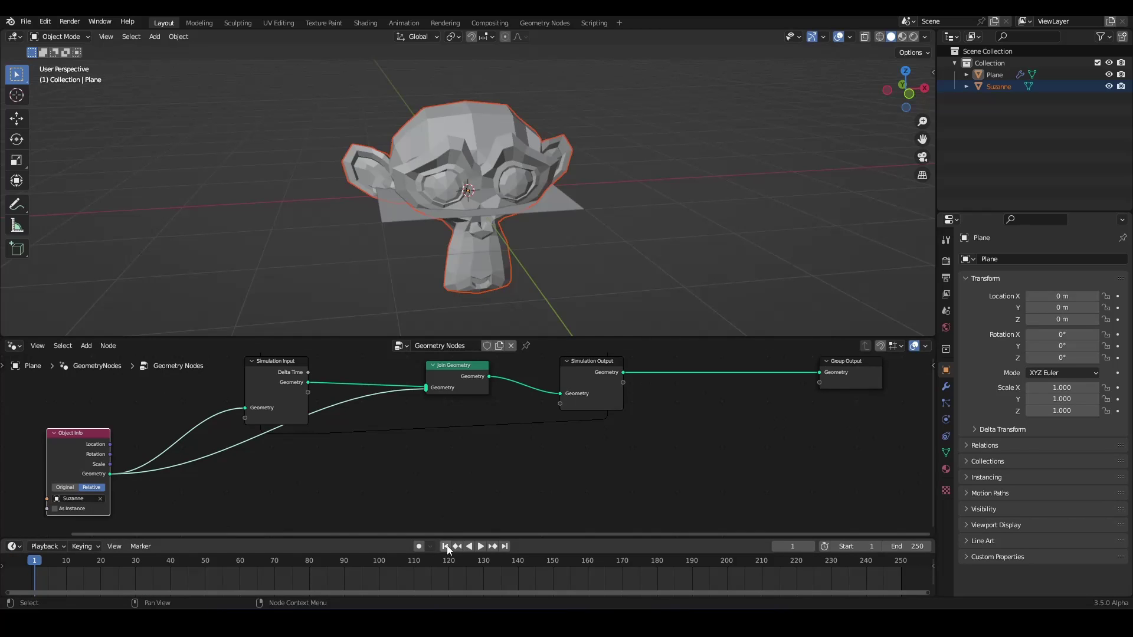
key(space)
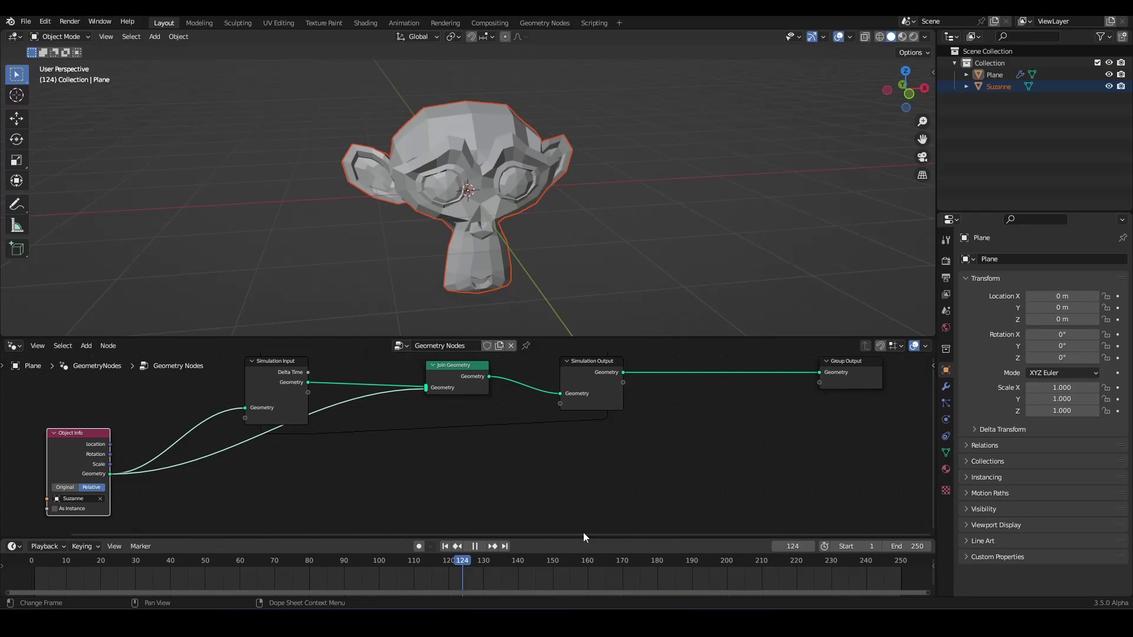
click(283, 561)
drag(278, 561, 72, 564)
key(space)
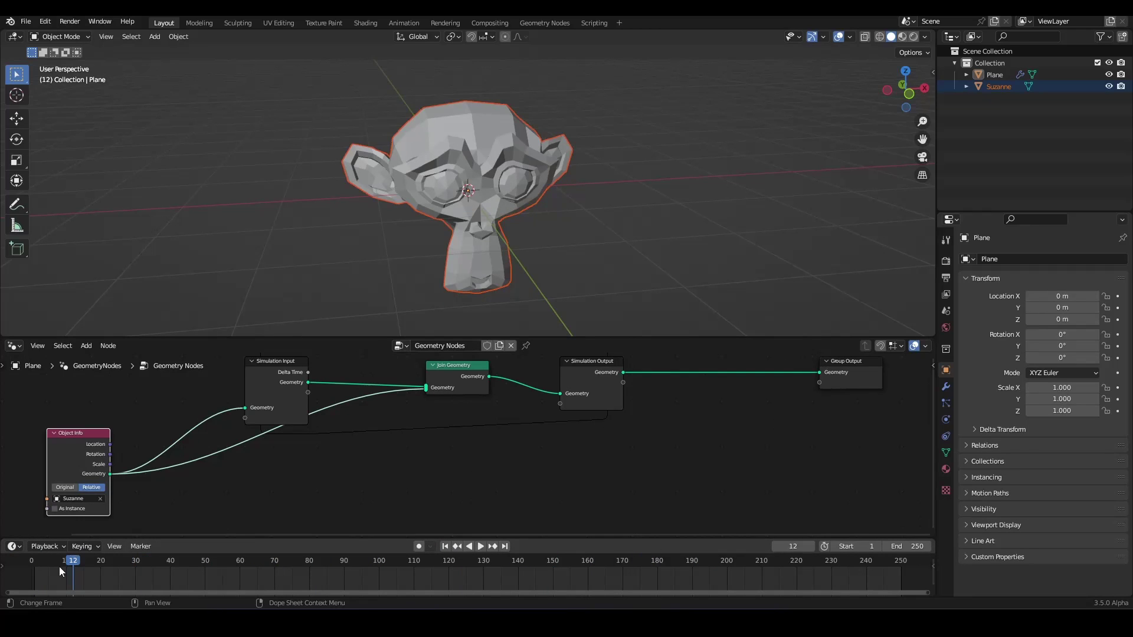
From frame 1, play and drag Suzanne around so her copies pile into a snaking trail.
click(447, 547)
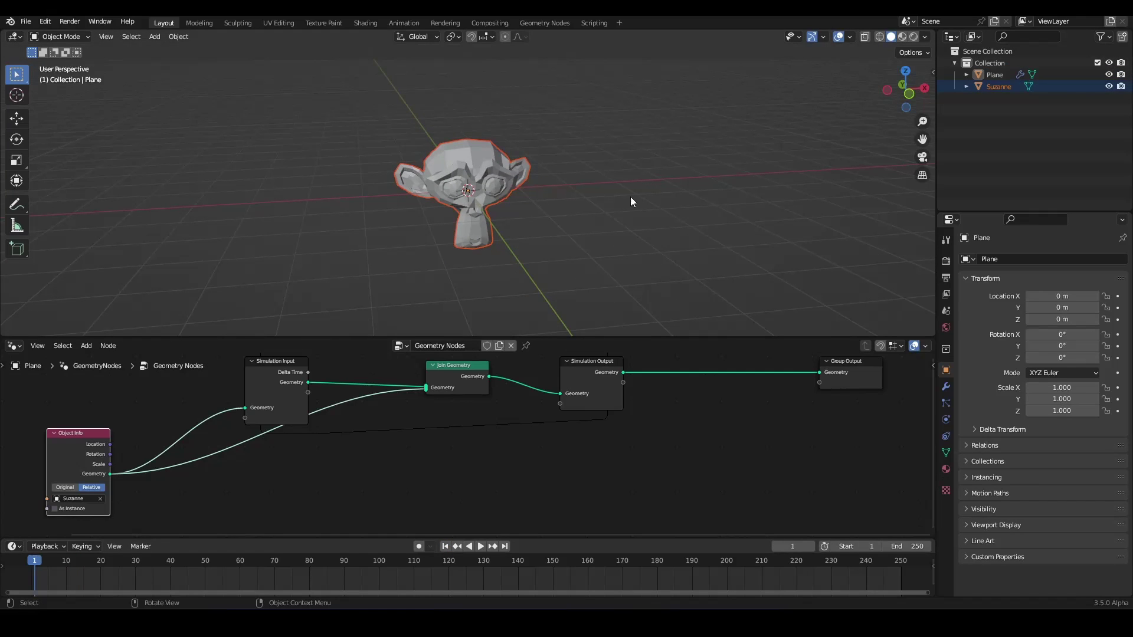
key(space)
click(997, 88)
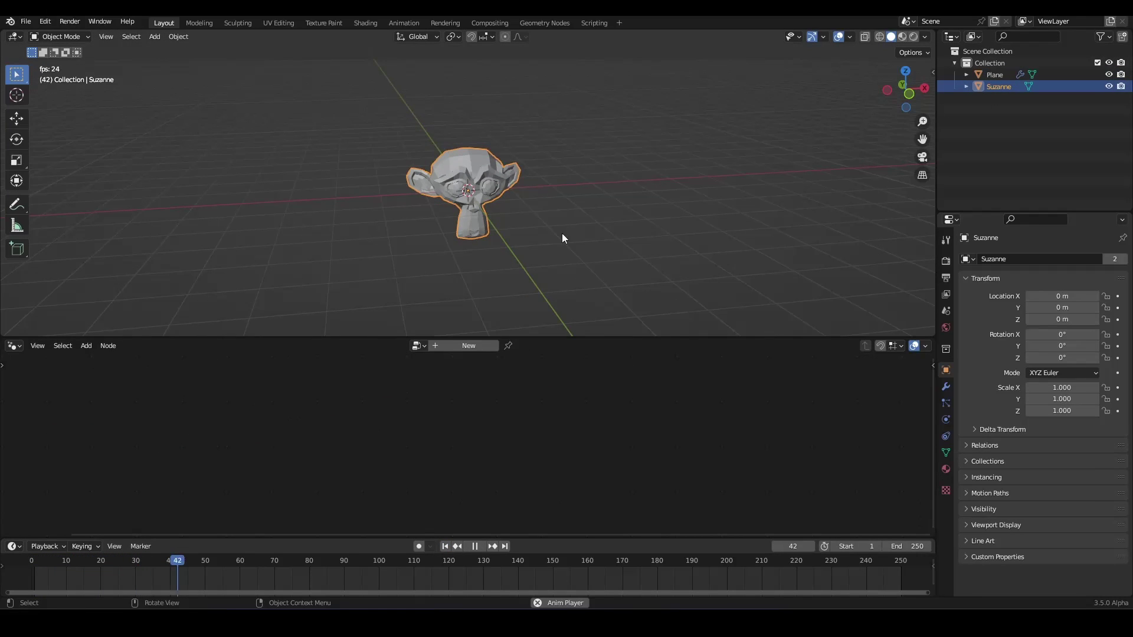
middle_drag(543, 241, 536, 239)
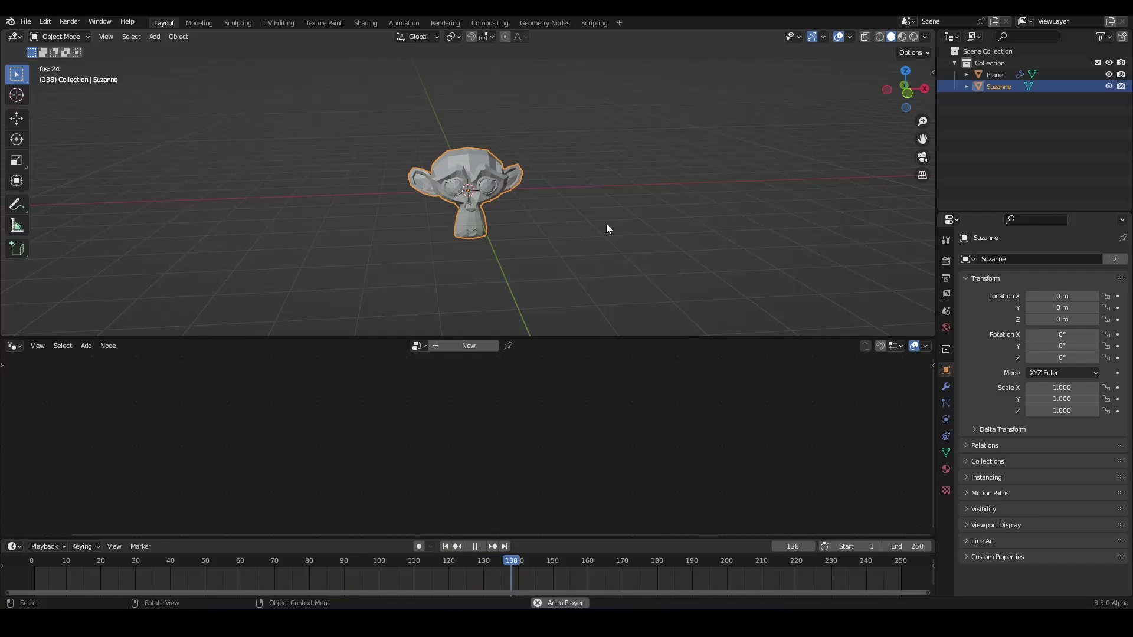
key(g)
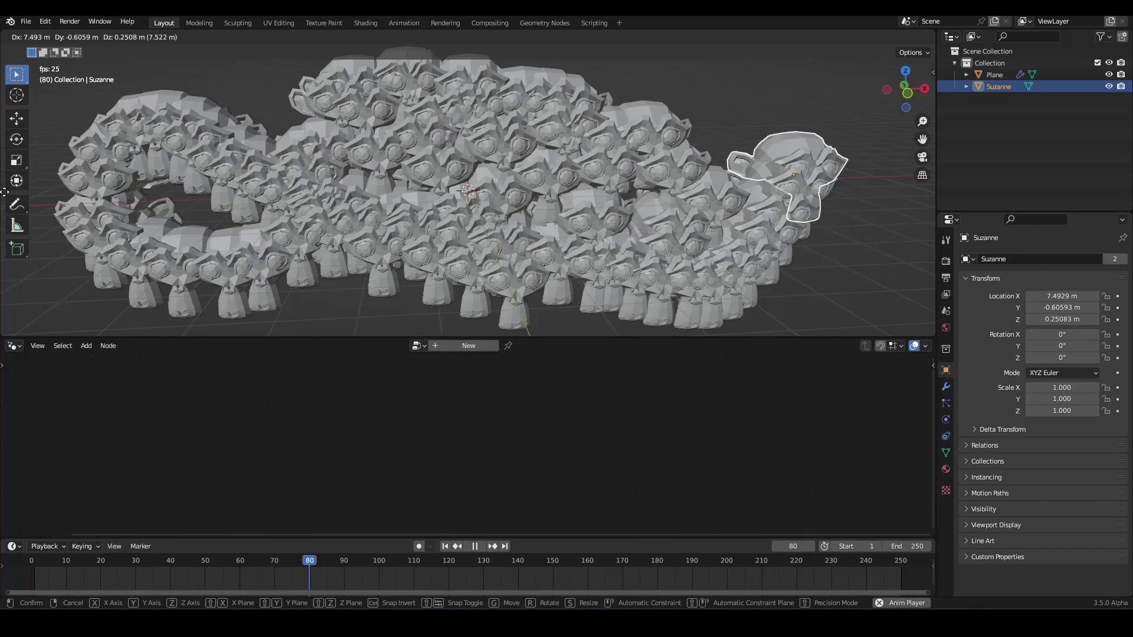
click(386, 121)
Stop playback, reposition Join Geometry and Object Info, and reconnect Suzanne's geometry to Join Geometry.
click(586, 130)
key(space)
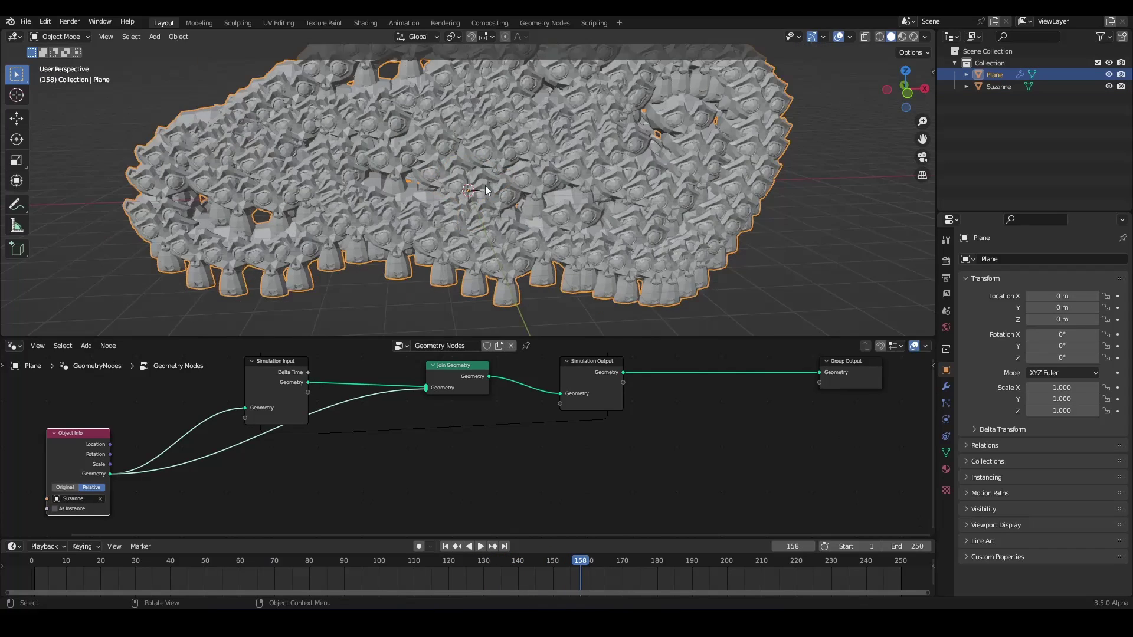
middle_drag(485, 189, 423, 211)
scroll(466, 437, down, 2)
scroll(497, 455, up, 2)
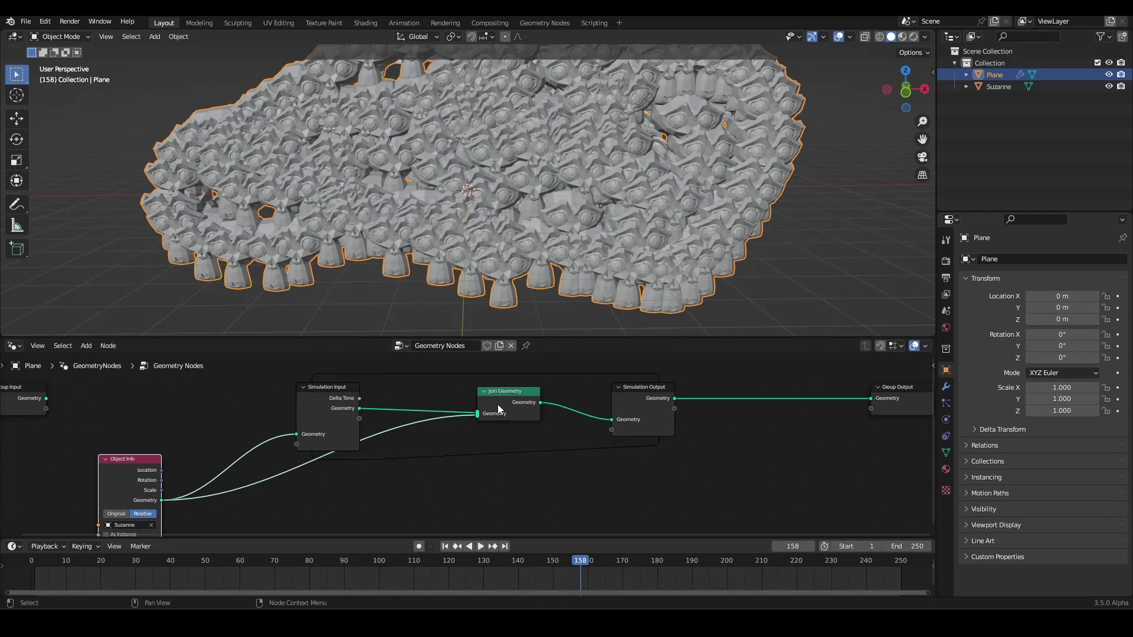
drag(499, 409, 443, 450)
scroll(457, 439, down, 1)
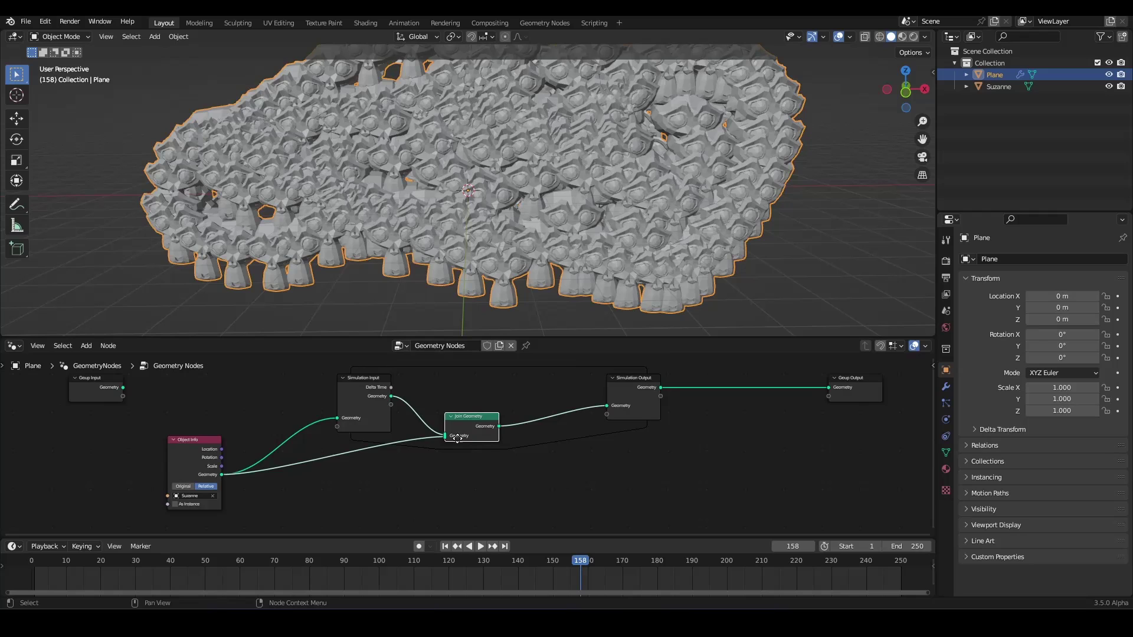
scroll(457, 439, up, 2)
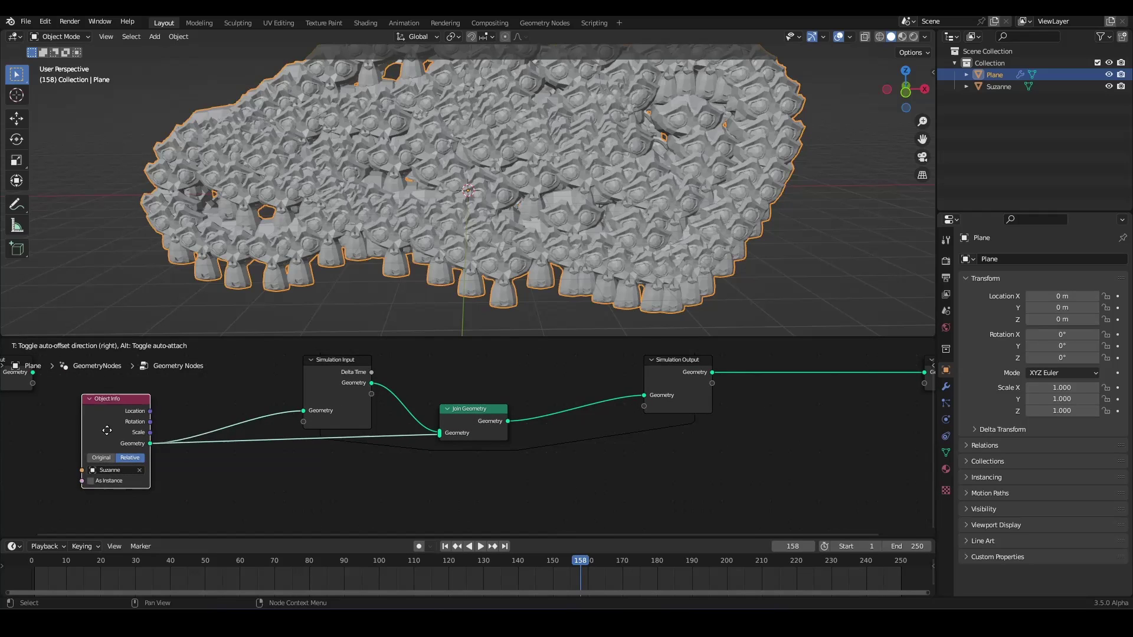
click(114, 460)
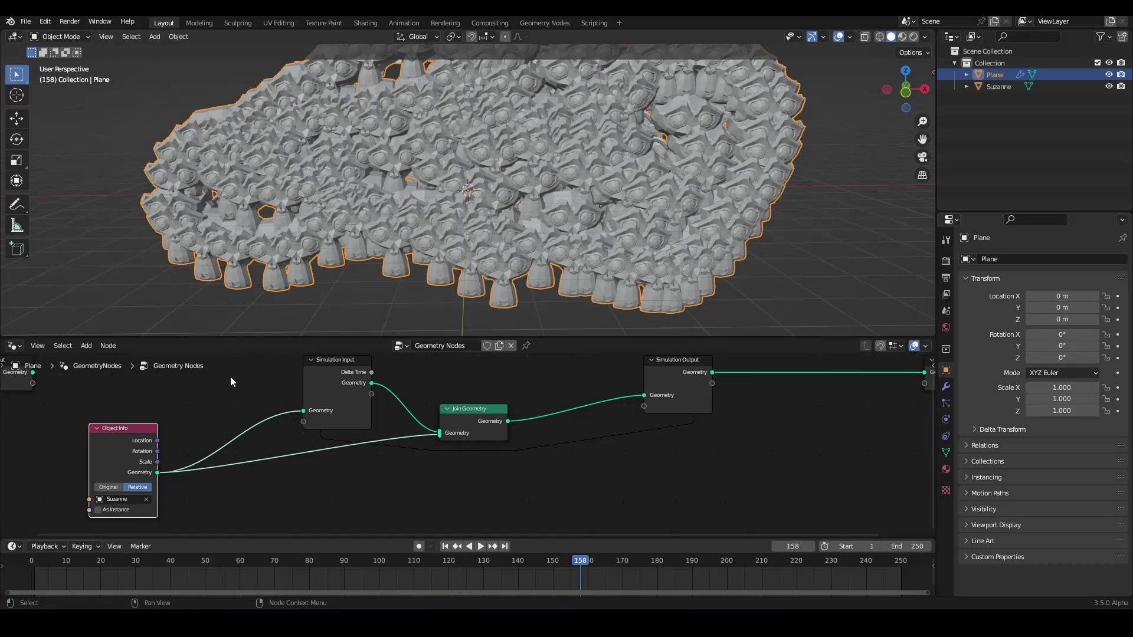
drag(157, 473, 436, 437)
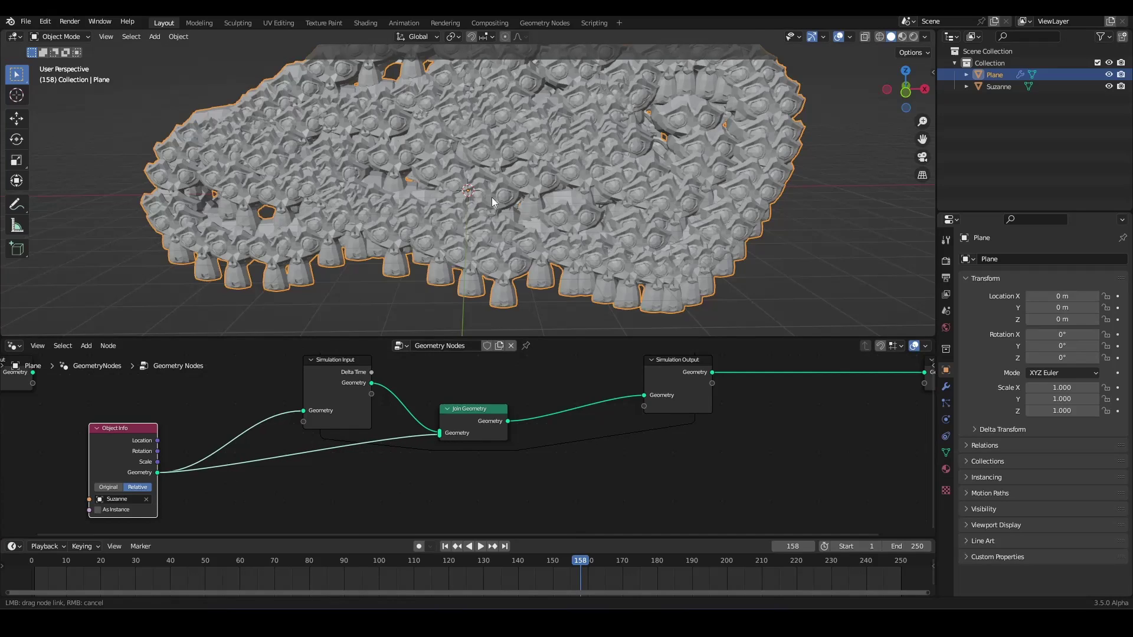
Orbit and zoom around the loaf-shaped pile of Suzanne copies from several angles.
middle_drag(629, 168, 520, 224)
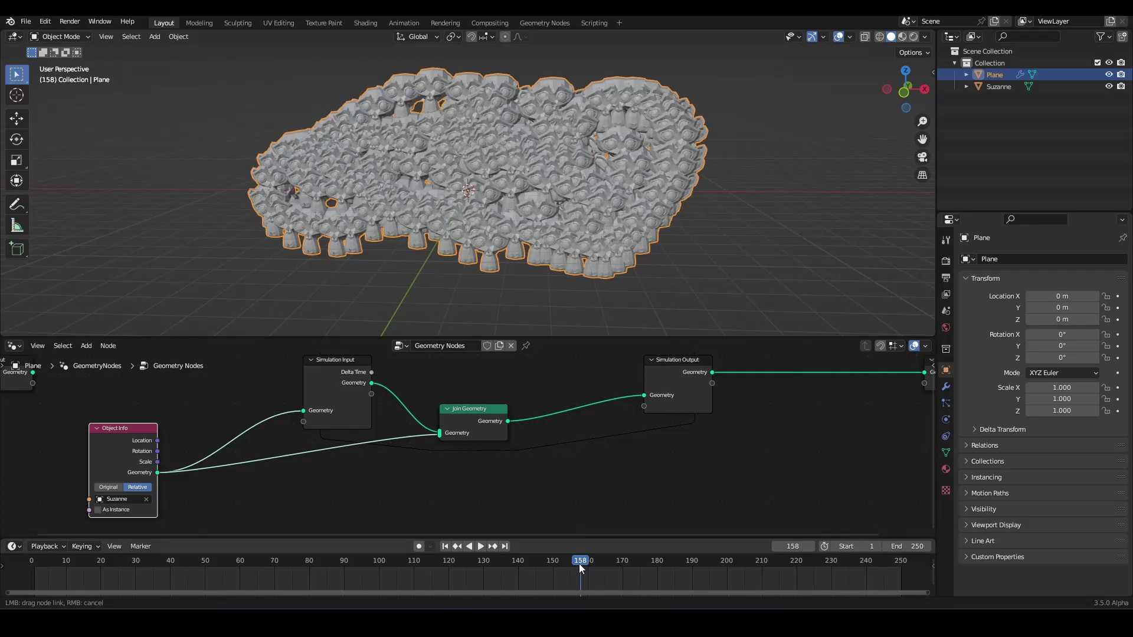
middle_drag(519, 298, 350, 73)
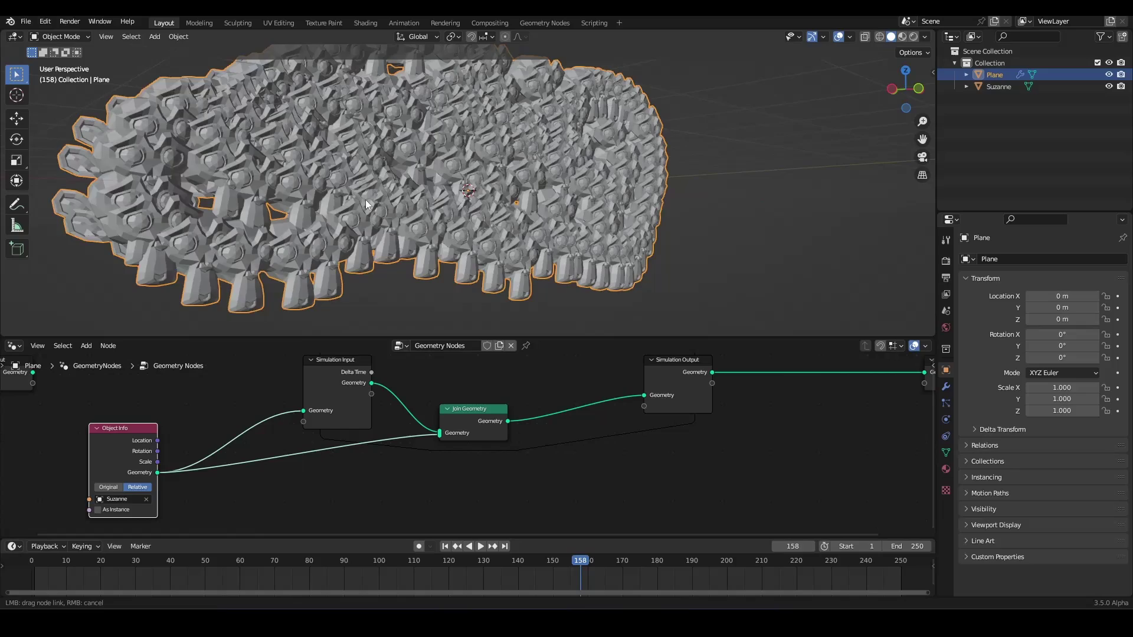
middle_drag(366, 205, 468, 214)
scroll(468, 214, up, 2)
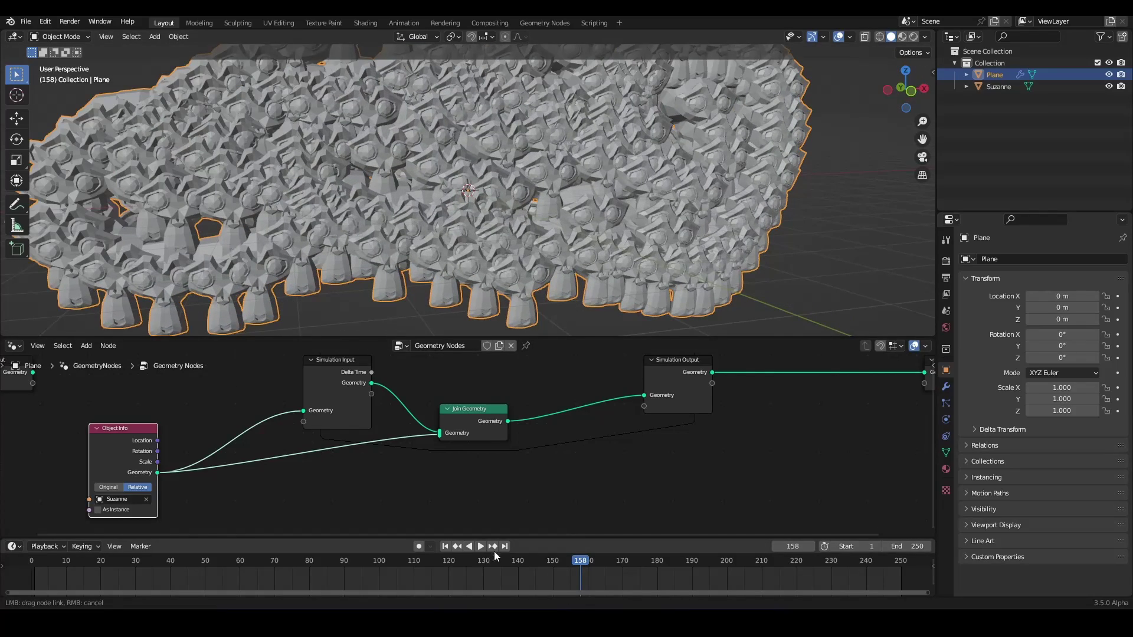
scroll(467, 177, down, 3)
middle_drag(466, 177, 489, 155)
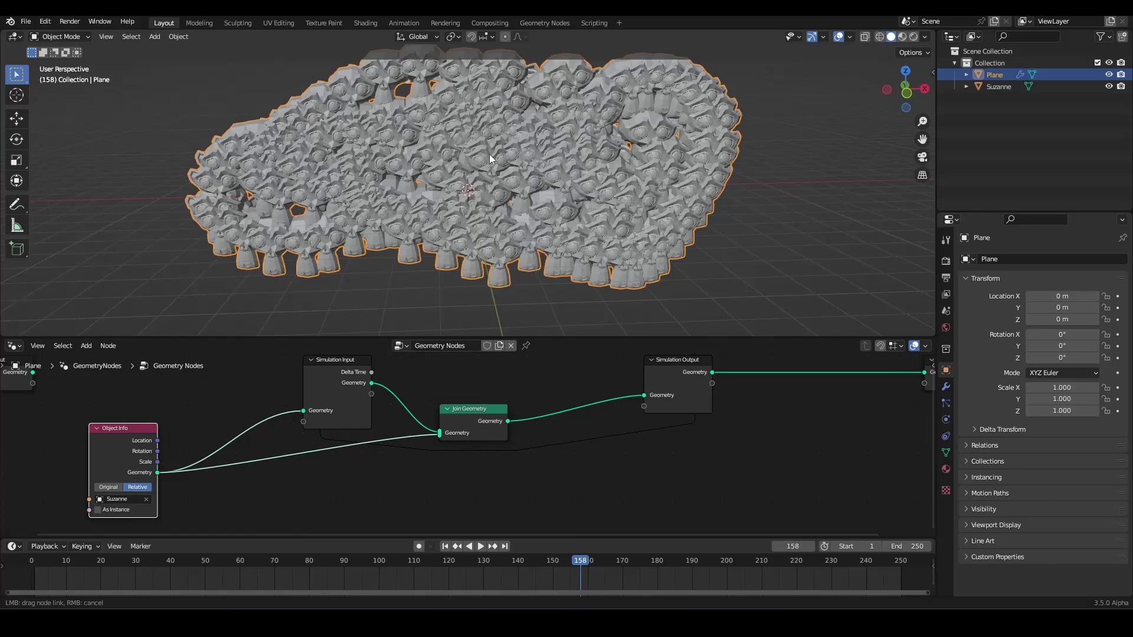
scroll(523, 494, down, 2)
scroll(496, 479, up, 2)
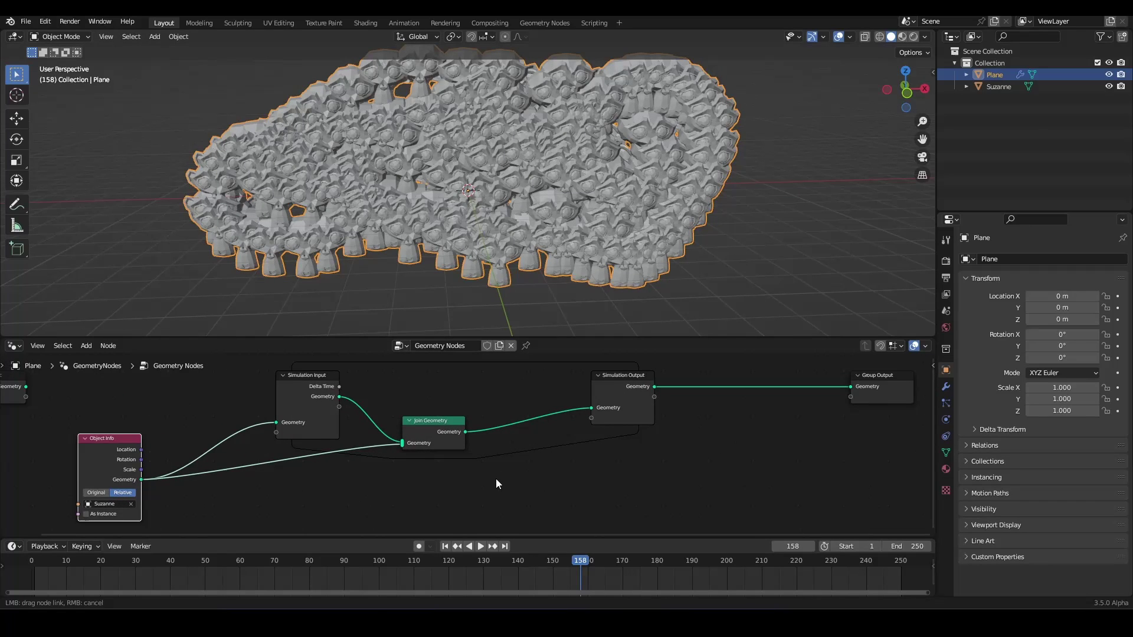
Insert a Scale Elements node with scale 0.9 before Simulation Output, then rewind to frame 1.
key(shift+a)
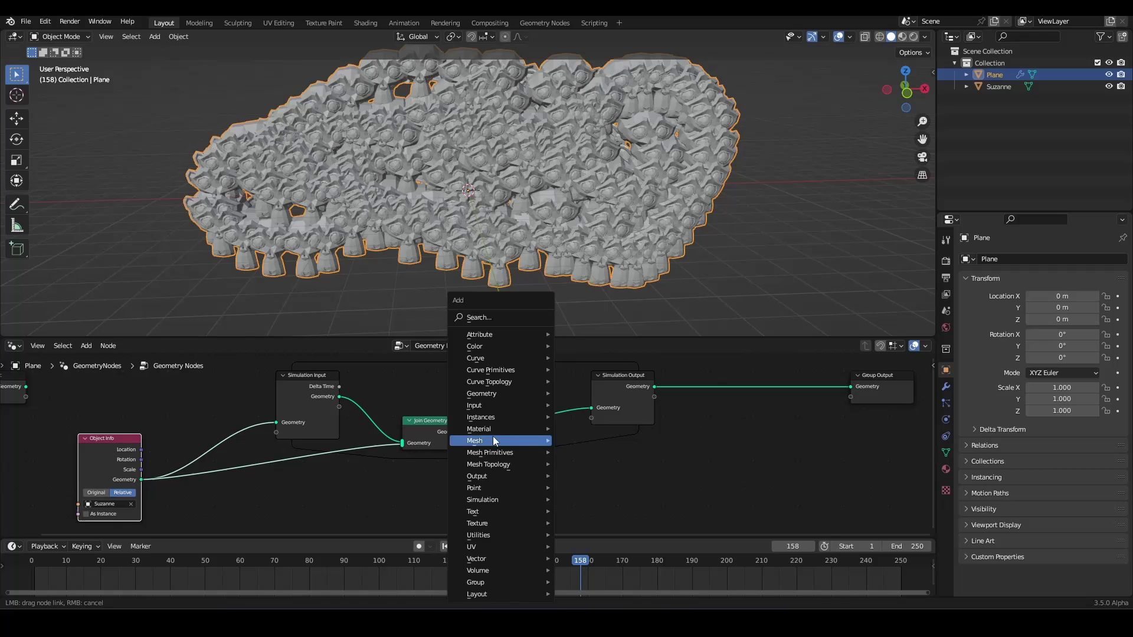
mouse_move(482, 493)
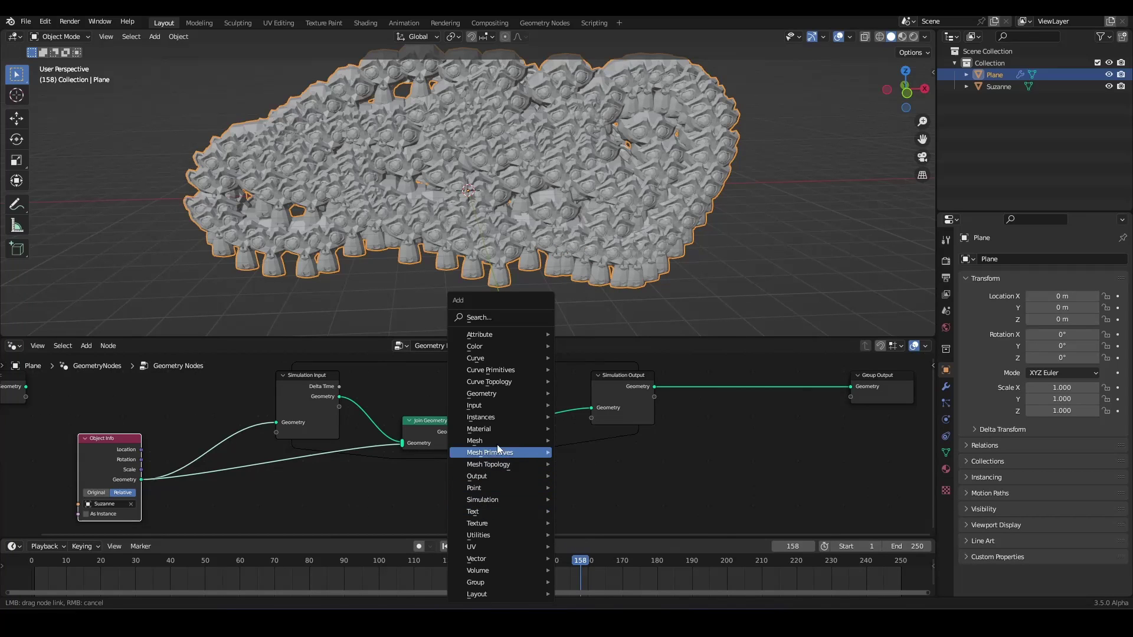
mouse_move(498, 440)
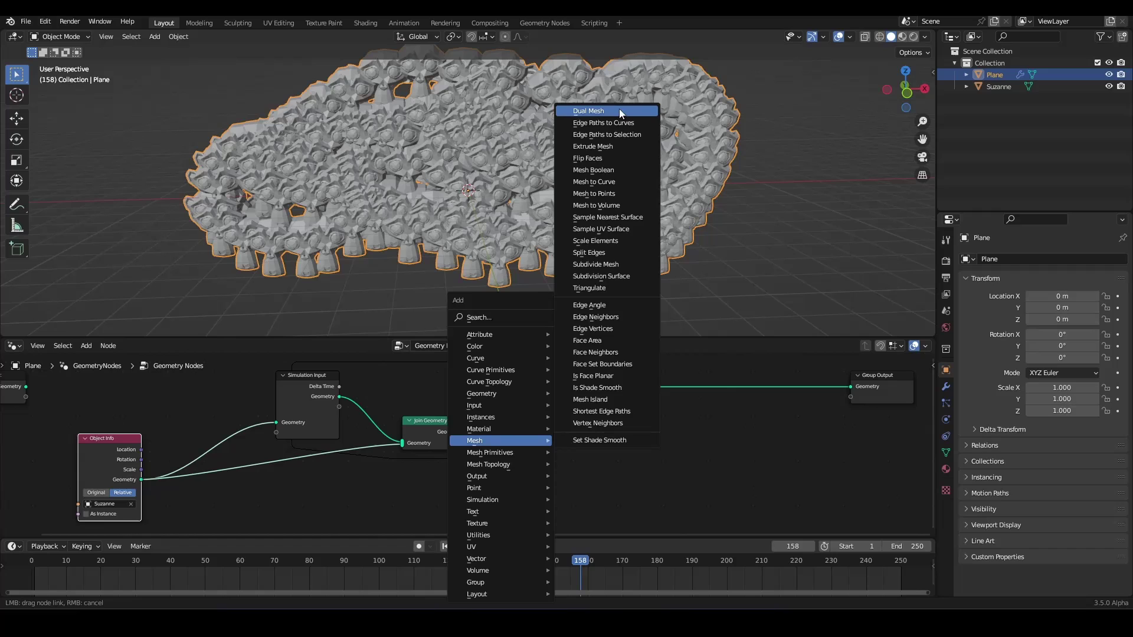
click(618, 240)
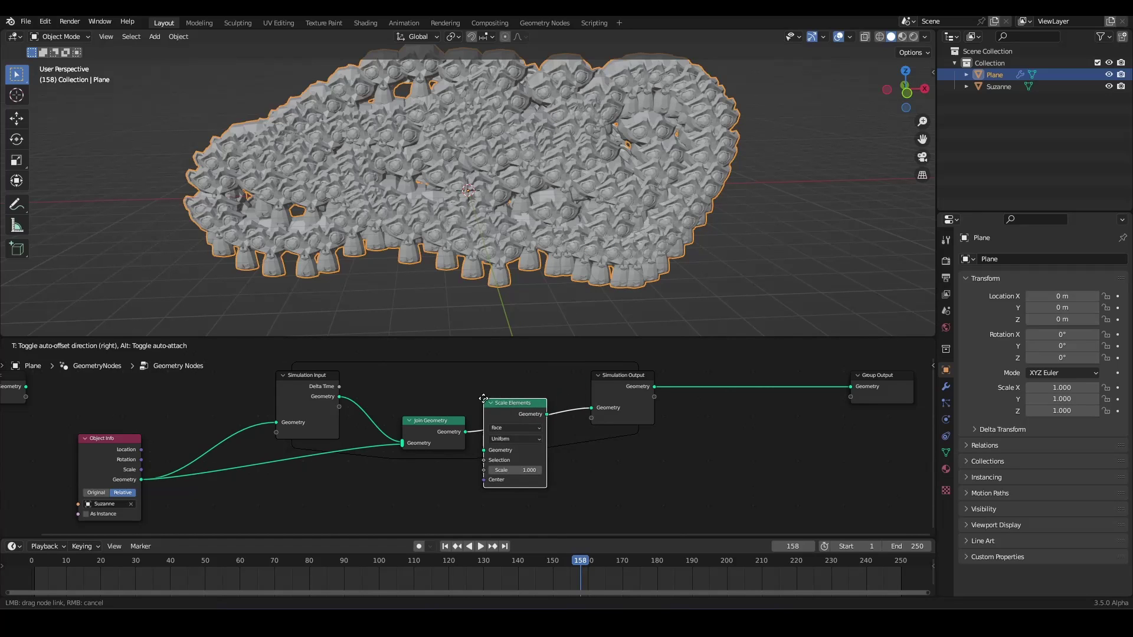
click(535, 466)
click(535, 454)
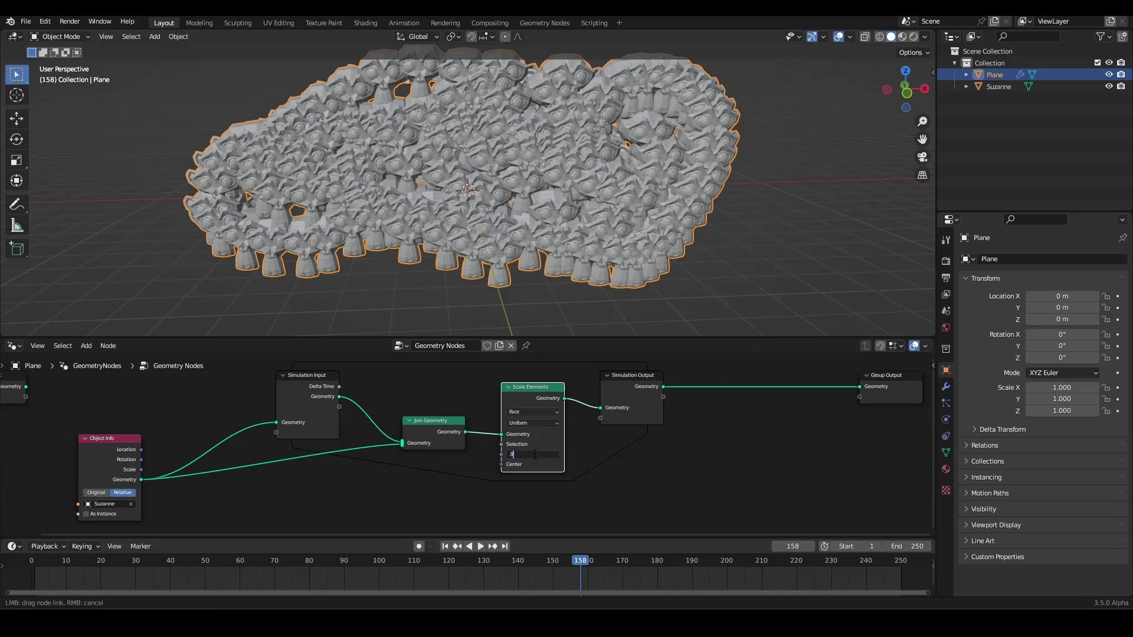
text(.9)
key(Return)
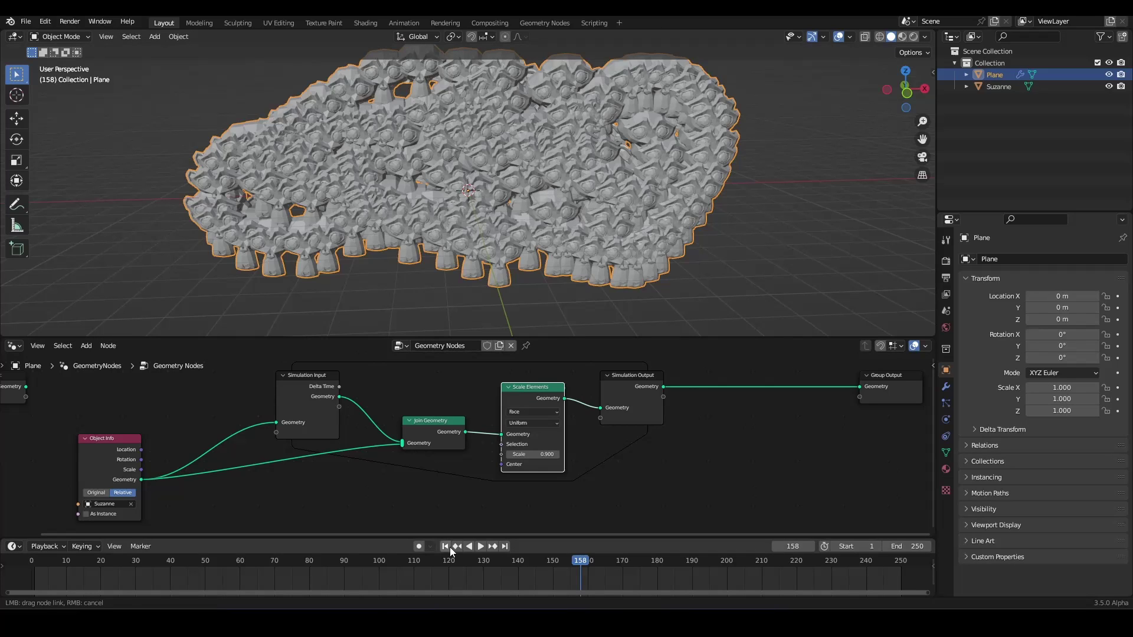
key(shift+Left)
Play the animation and drag Suzanne around so she leaves a trail of shrinking copies.
click(1012, 87)
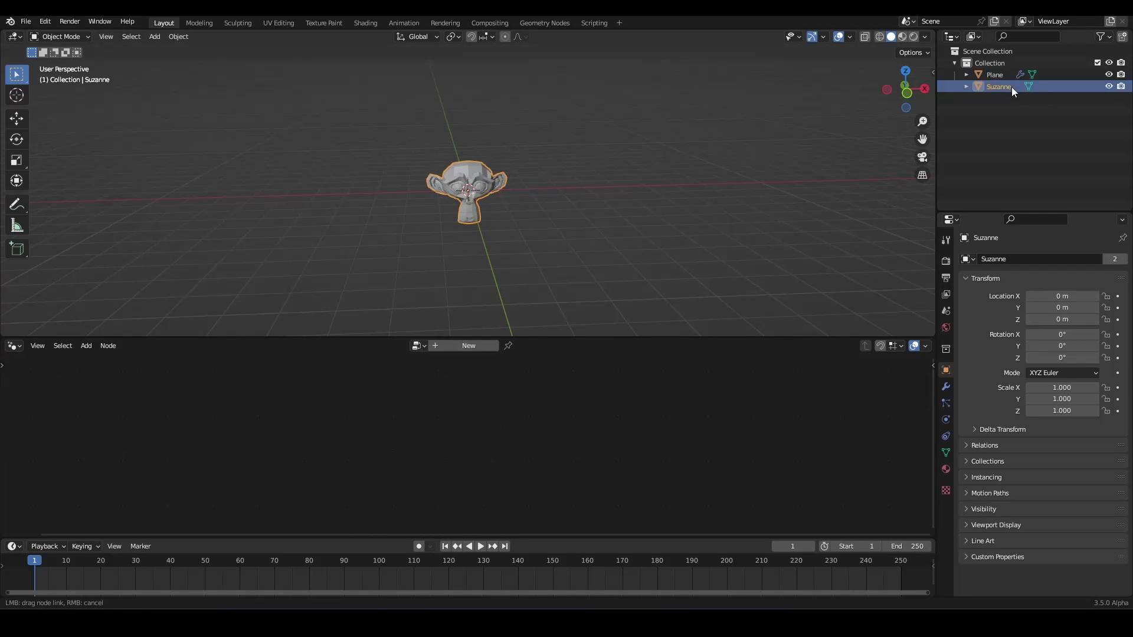
key(space)
key(g)
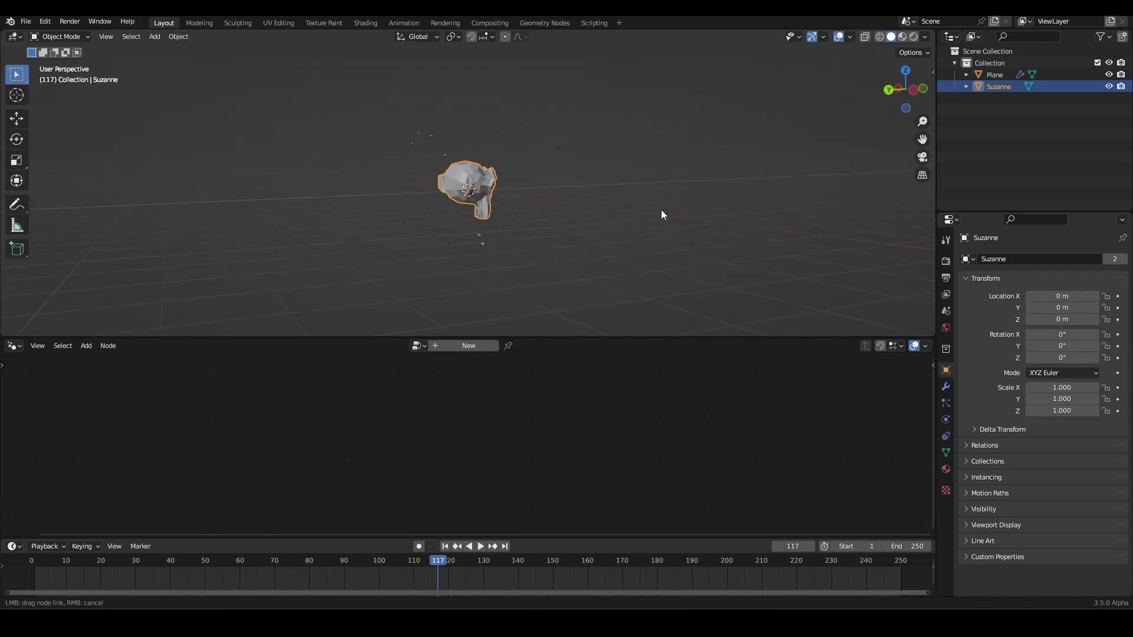
middle_drag(661, 210, 576, 185)
scroll(488, 222, up, 2)
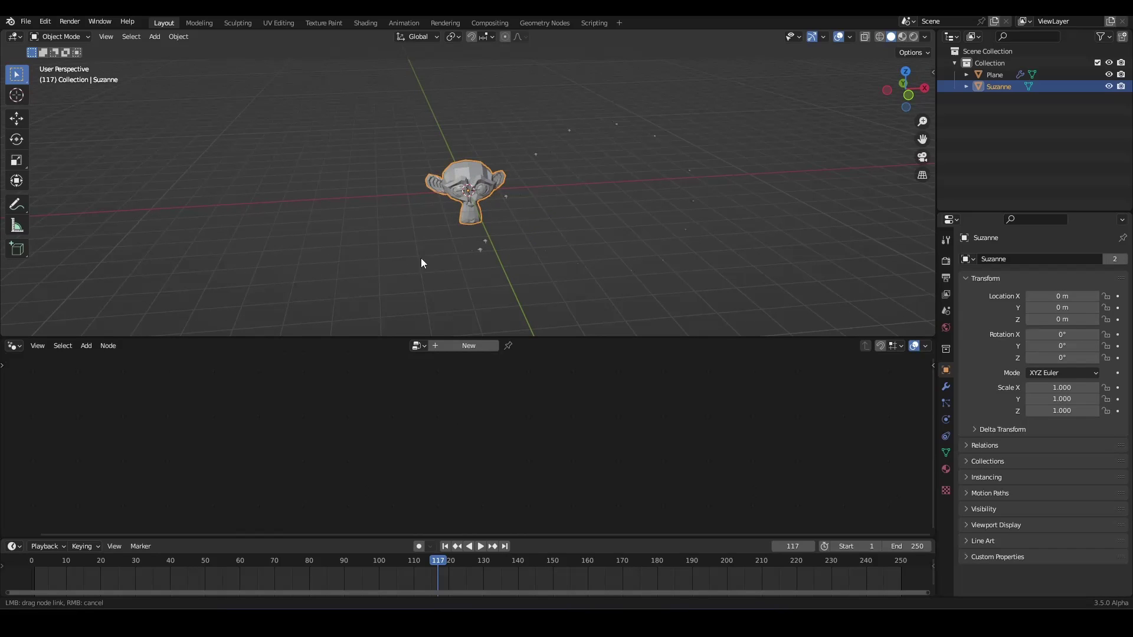
Select the Plane to bring its node tree back into the editor.
click(535, 155)
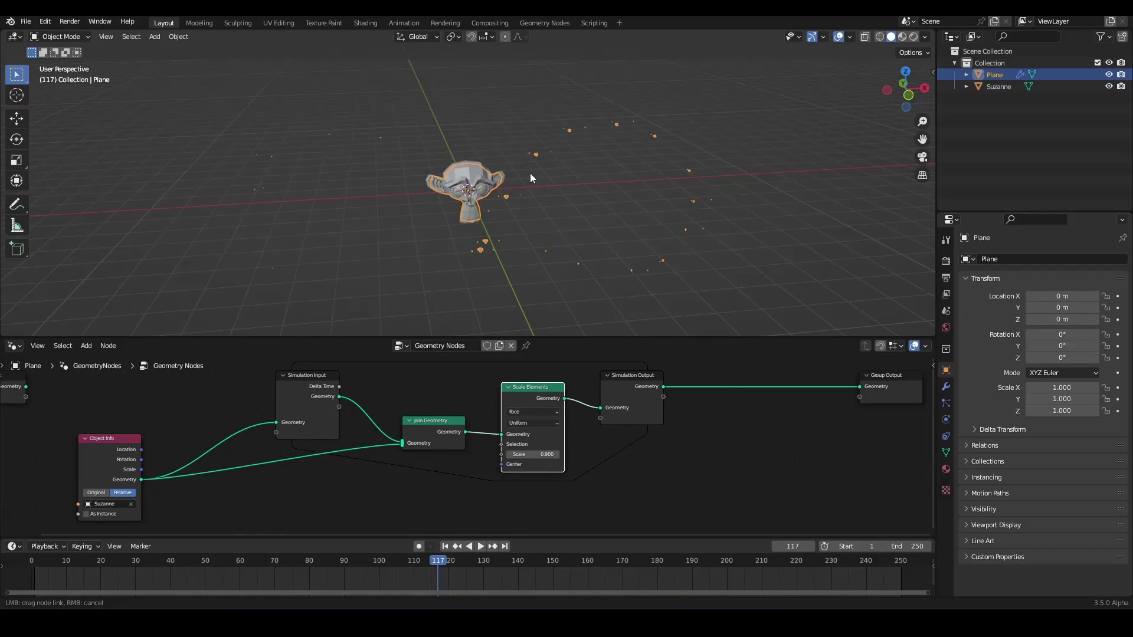
scroll(452, 416, down, 4)
scroll(452, 417, up, 3)
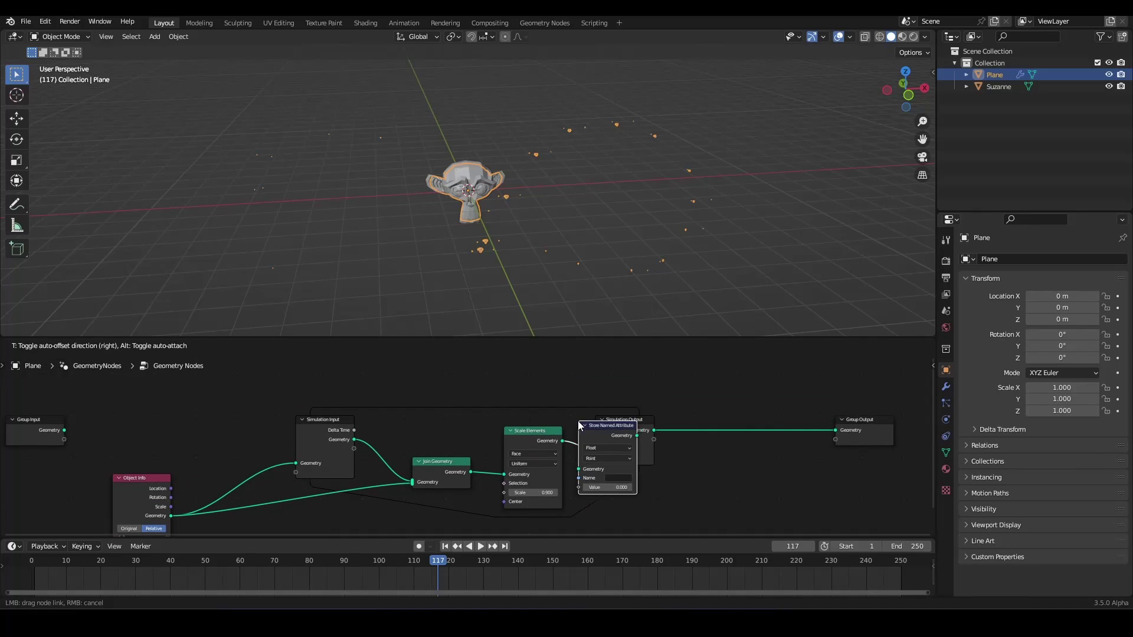
scroll(644, 445, up, 2)
Name the Store Named Attribute's attribute 'age' and set its data type to Integer.
click(591, 402)
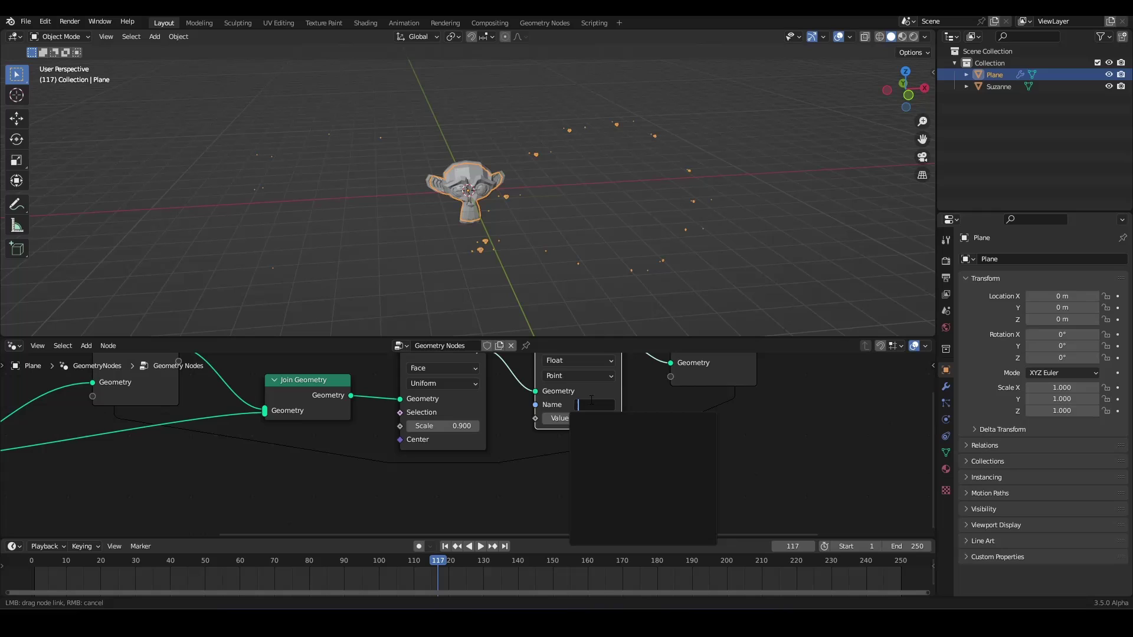
text(age)
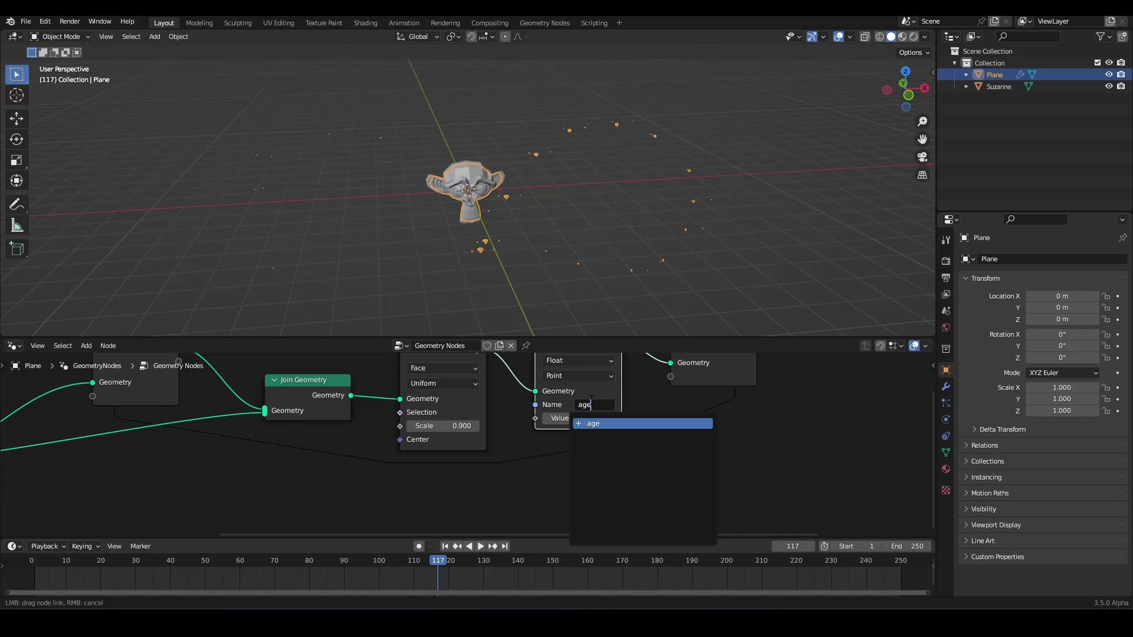
key(Return)
scroll(655, 436, down, 2)
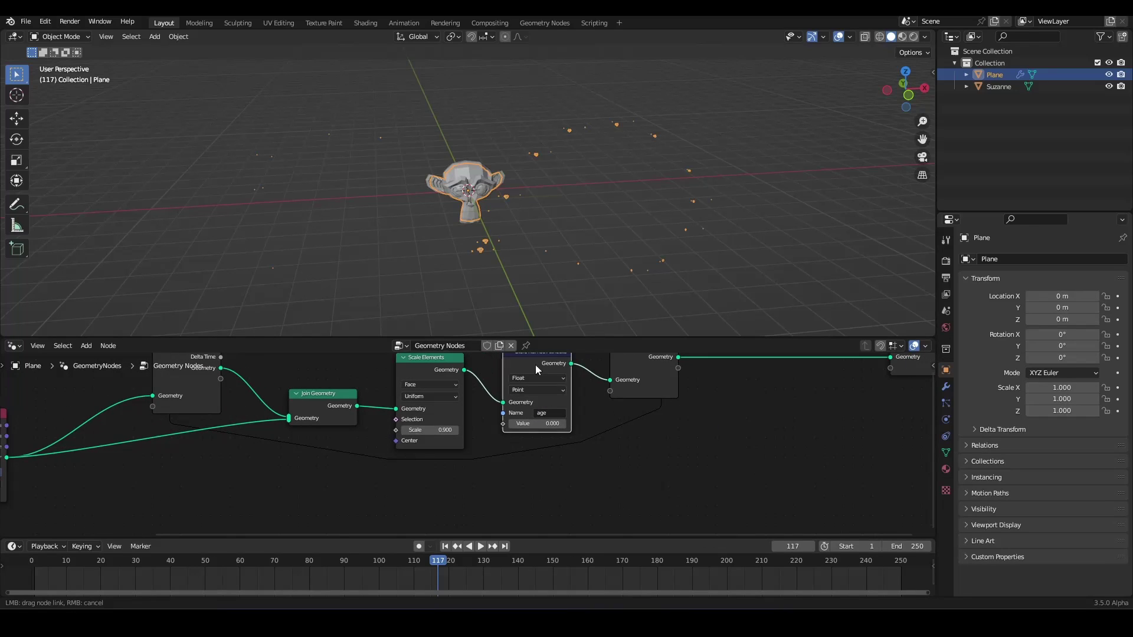
drag(536, 370, 547, 382)
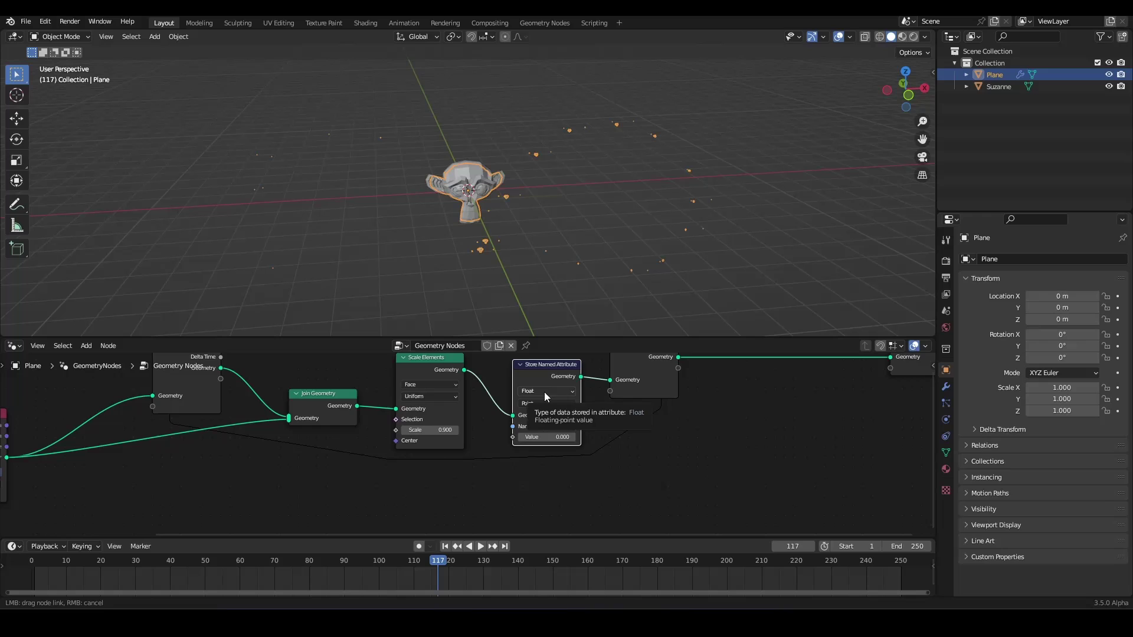
click(544, 392)
click(536, 416)
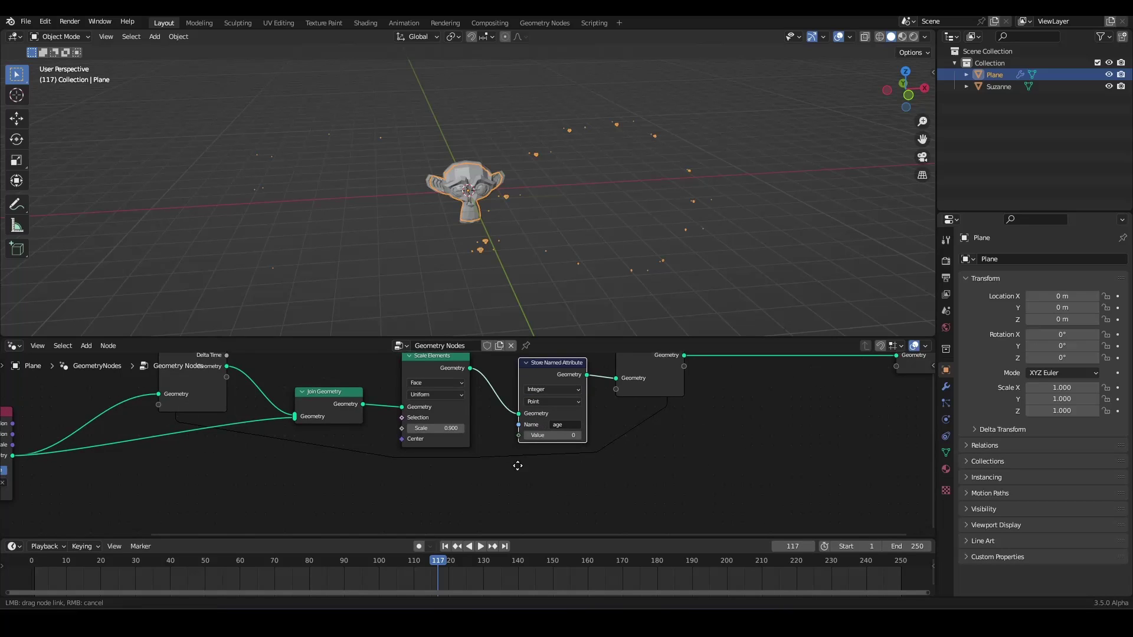
Add a Named Attribute node reading the Integer attribute 'age'.
middle_drag(468, 450, 493, 443)
key(shift+a)
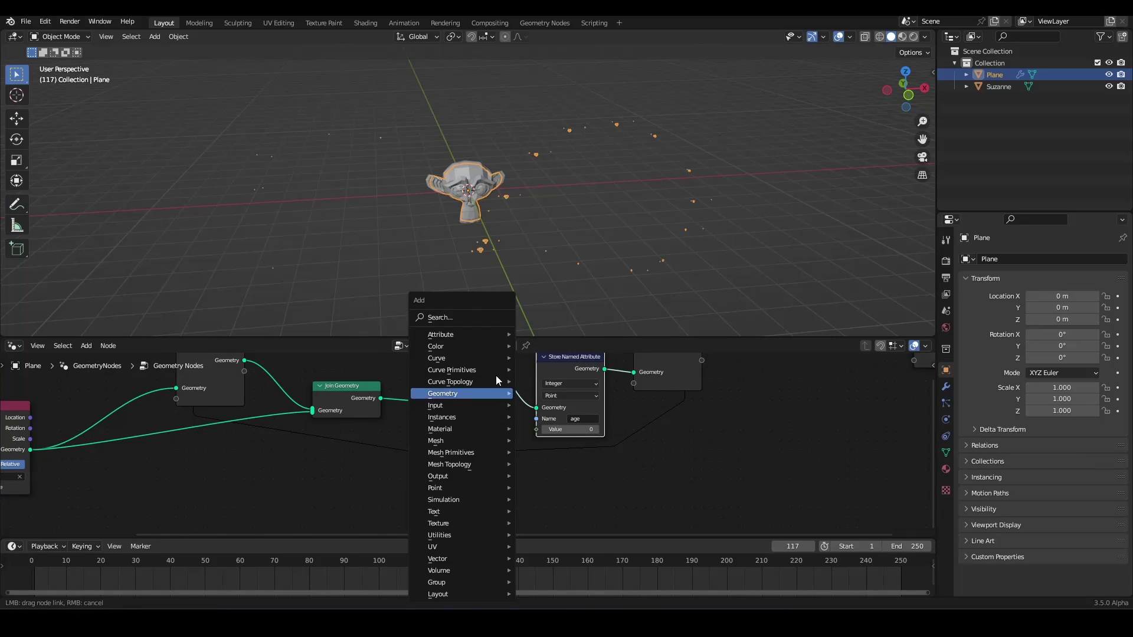
click(478, 321)
text(named)
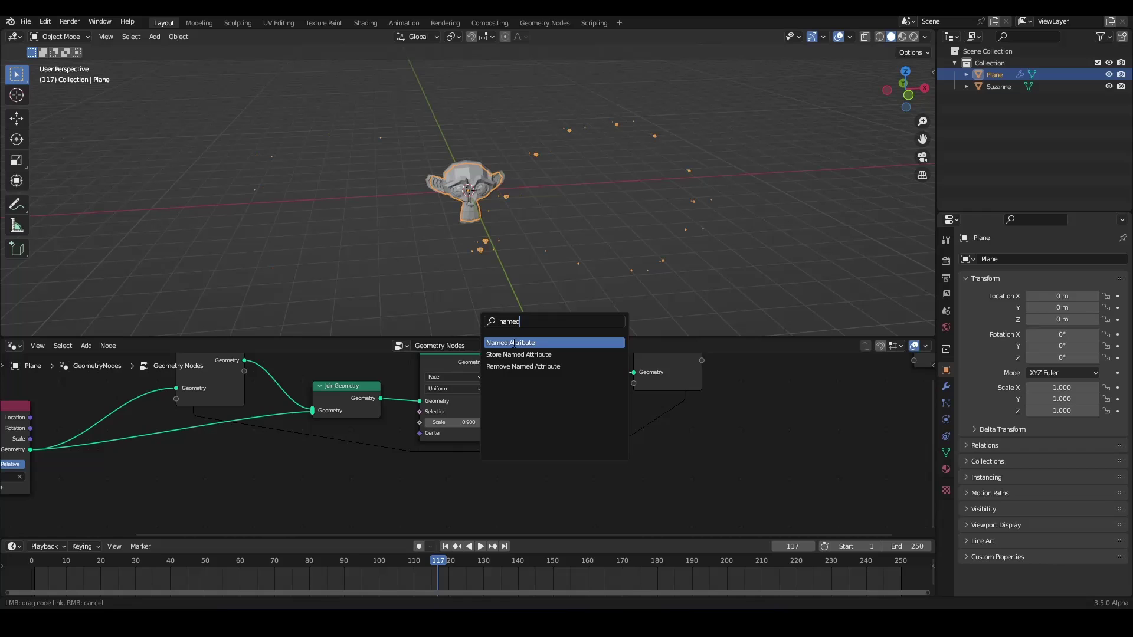
click(522, 342)
click(470, 482)
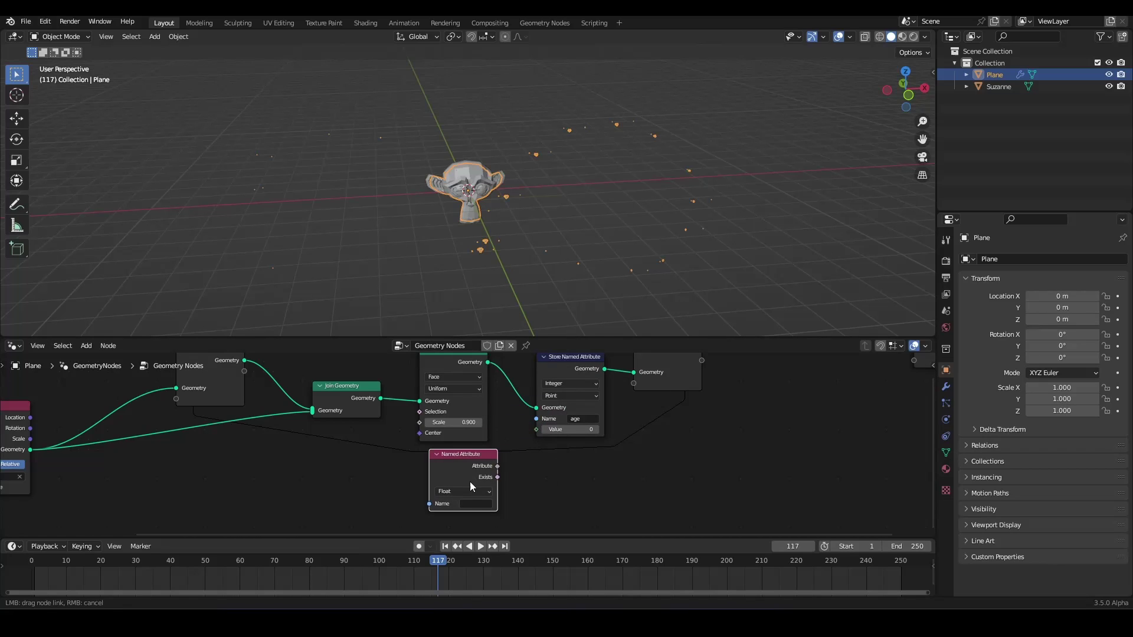
click(472, 490)
click(459, 514)
click(478, 504)
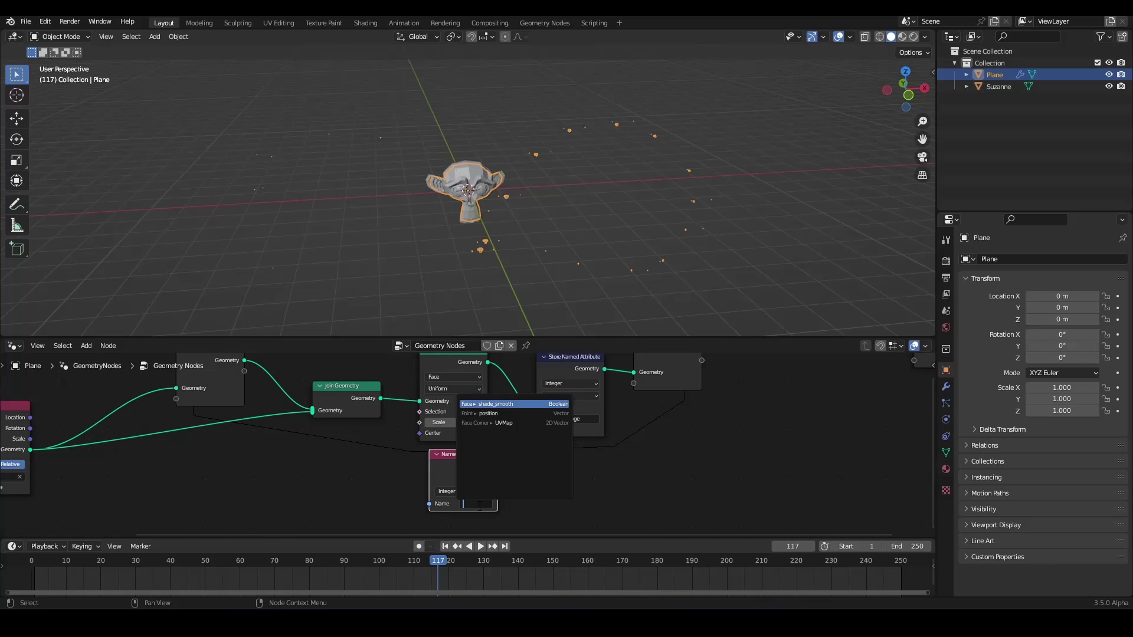
text(age)
key(Return)
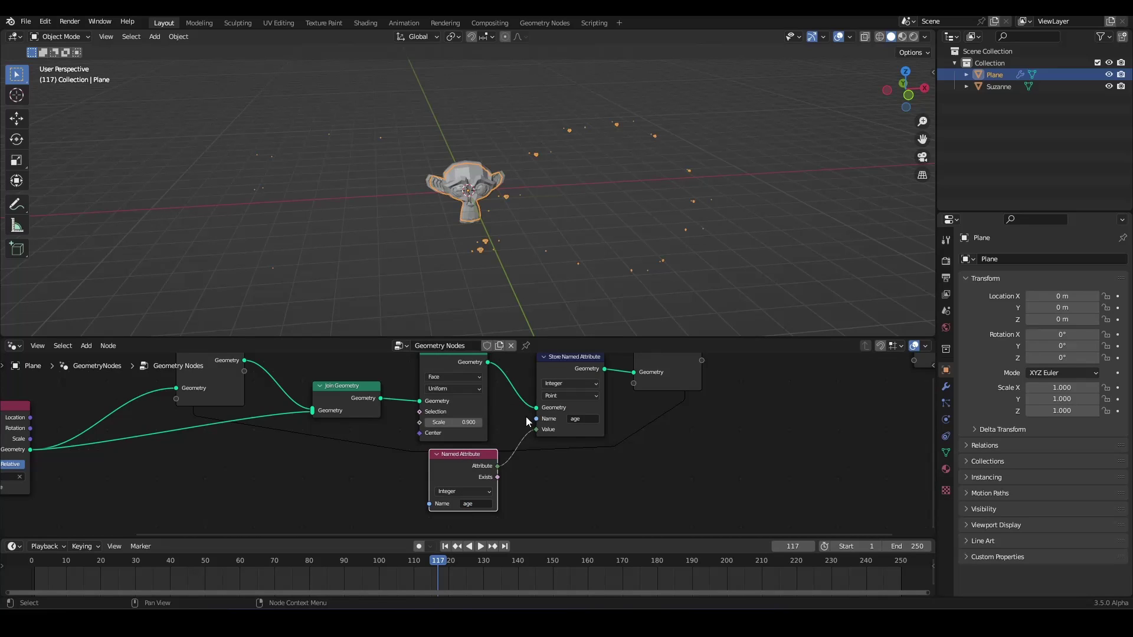
Add a Math Add node that adds 1 to age, placed between the age nodes.
key(shift+a)
click(491, 321)
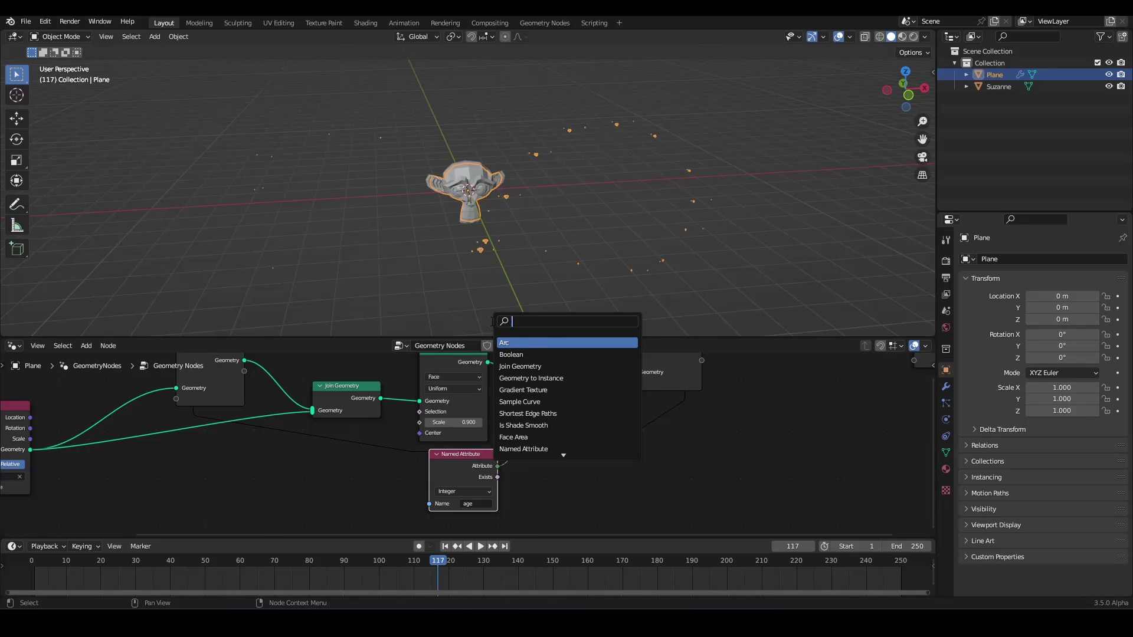
text(math)
click(516, 342)
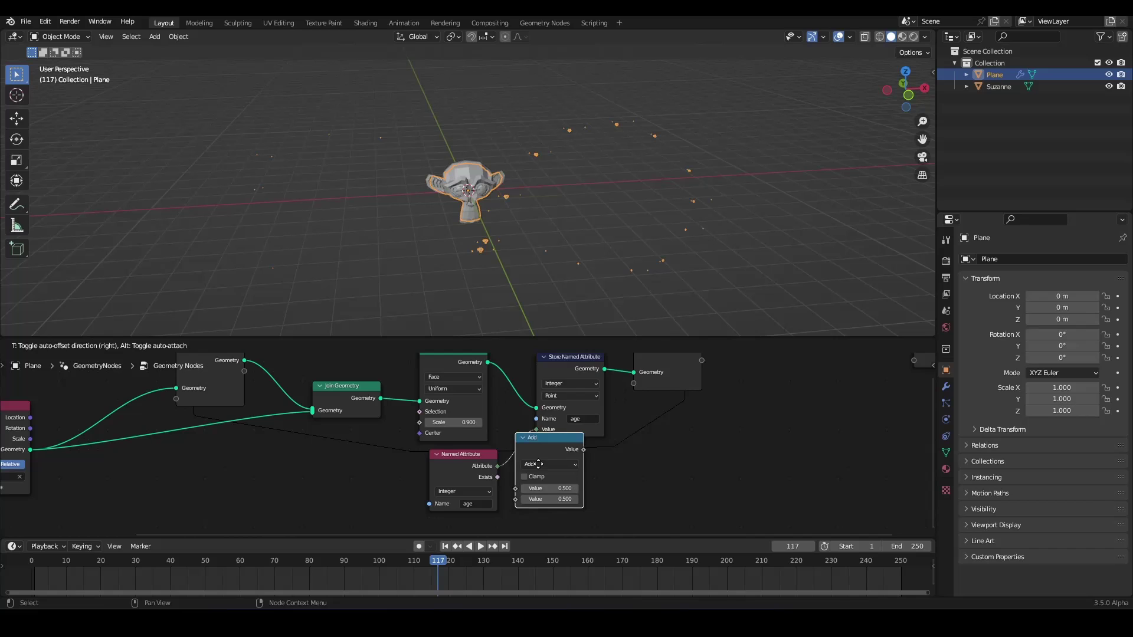
click(561, 494)
click(562, 496)
text(1)
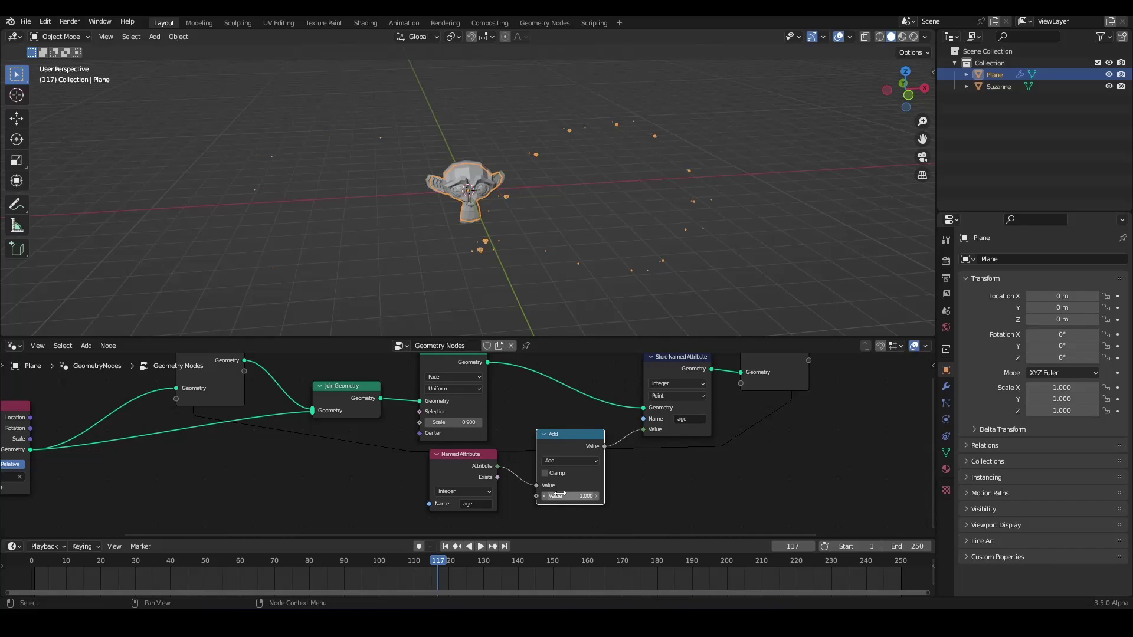
key(Return)
middle_drag(597, 452, 519, 472)
drag(519, 470, 520, 453)
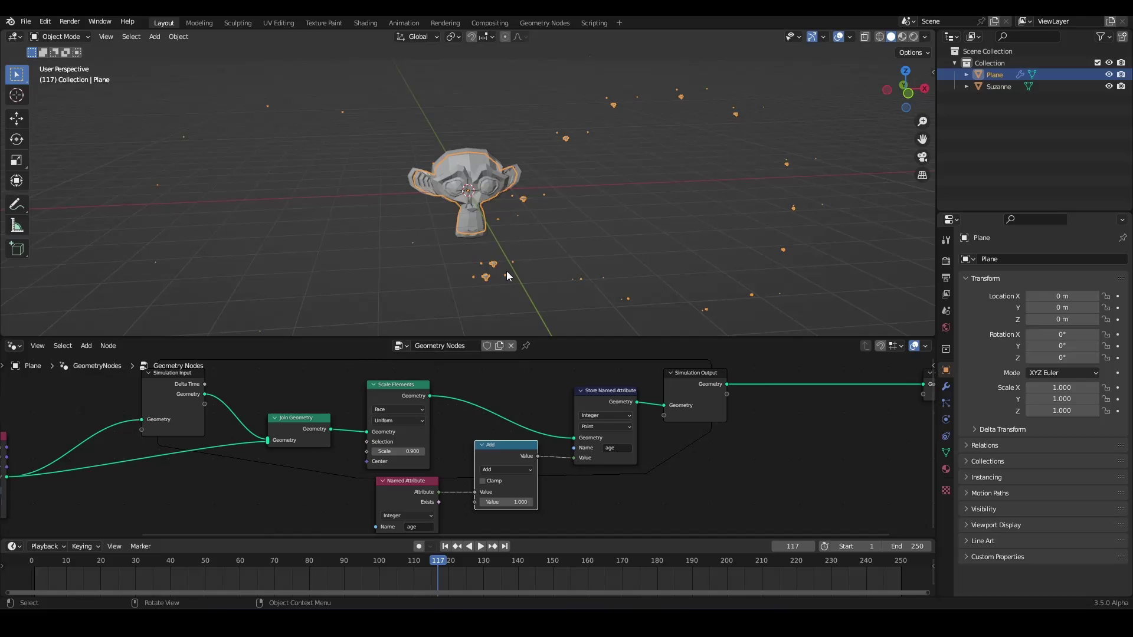
Move Simulation Output and Group Output to the right to make room in the node tree.
mouse_move(545, 271)
middle_down()
mouse_move(489, 268)
mouse_move(529, 271)
middle_up()
middle_drag(529, 458, 464, 460)
drag(602, 381, 732, 390)
scroll(736, 398, down, 2)
middle_drag(735, 398, 622, 405)
scroll(622, 405, up, 2)
drag(679, 389, 853, 390)
middle_drag(526, 413, 594, 417)
scroll(585, 419, up, 3)
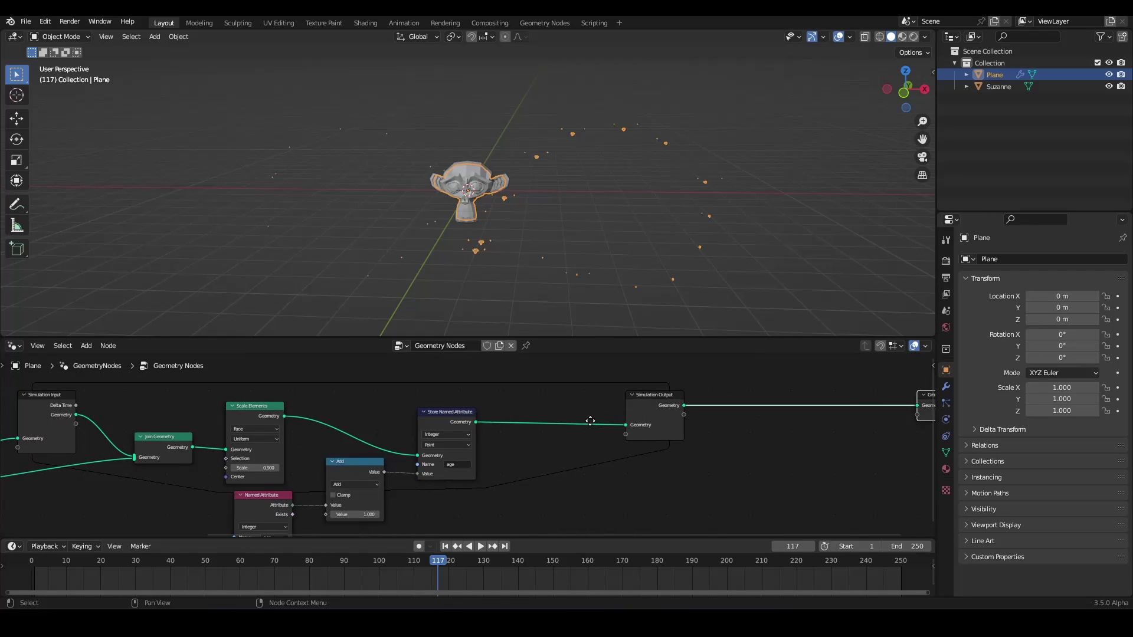
Insert a Delete Geometry node between Store Named Attribute and Simulation Output.
key(shift+a)
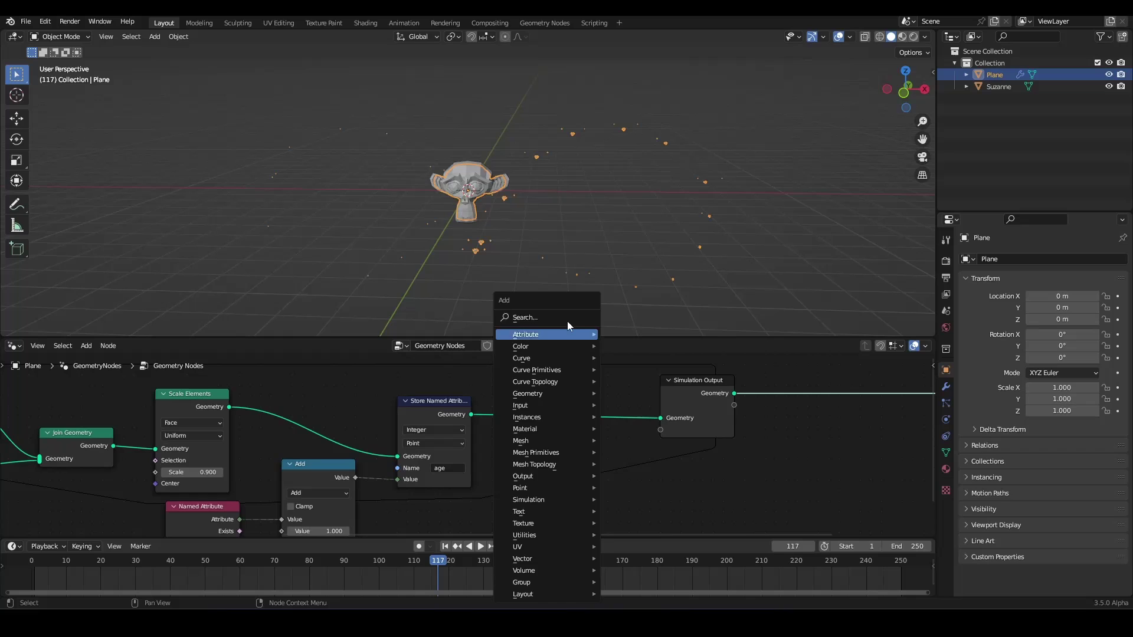
text(de)
key(Return)
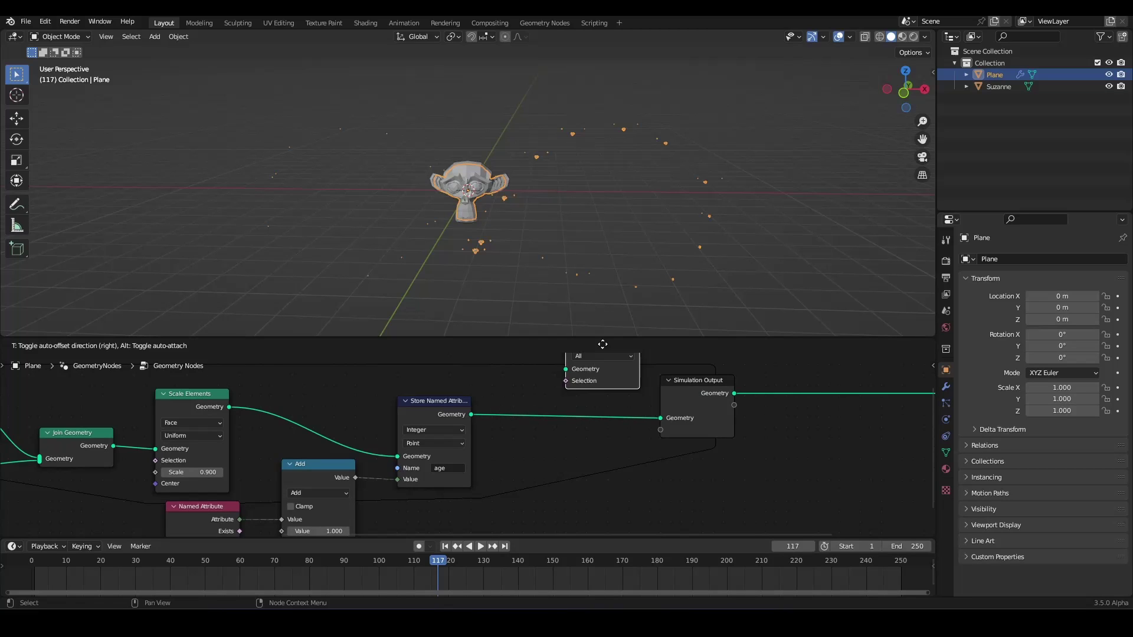
click(593, 415)
middle_drag(557, 472, 537, 402)
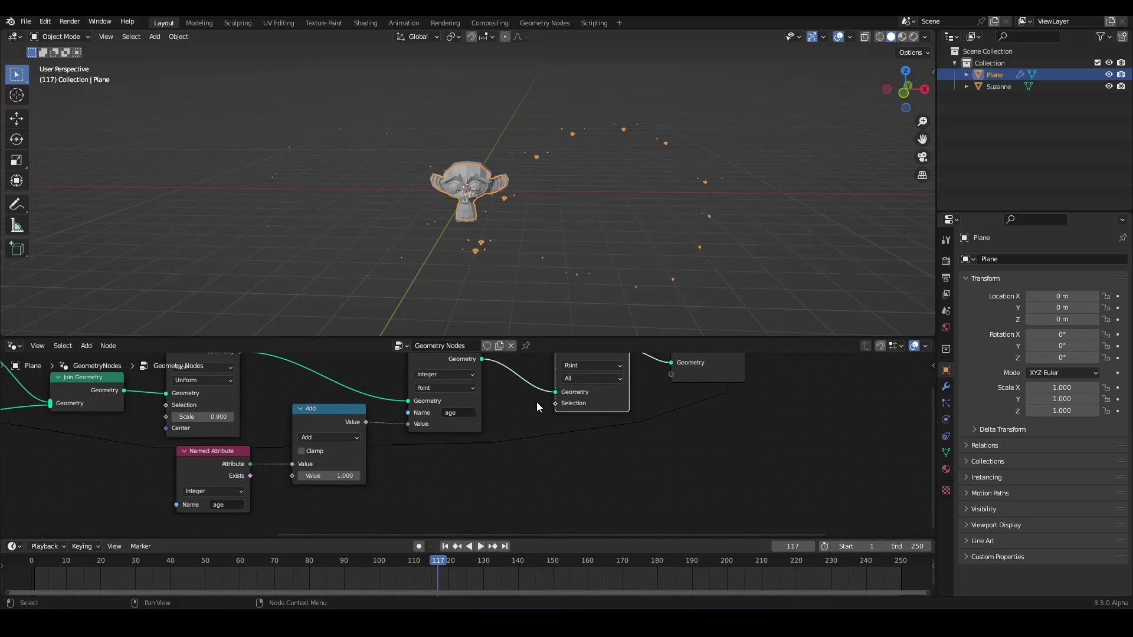
key(shift+a)
Add a Compare node set to Integer with the Equal operation.
click(498, 313)
text(comp)
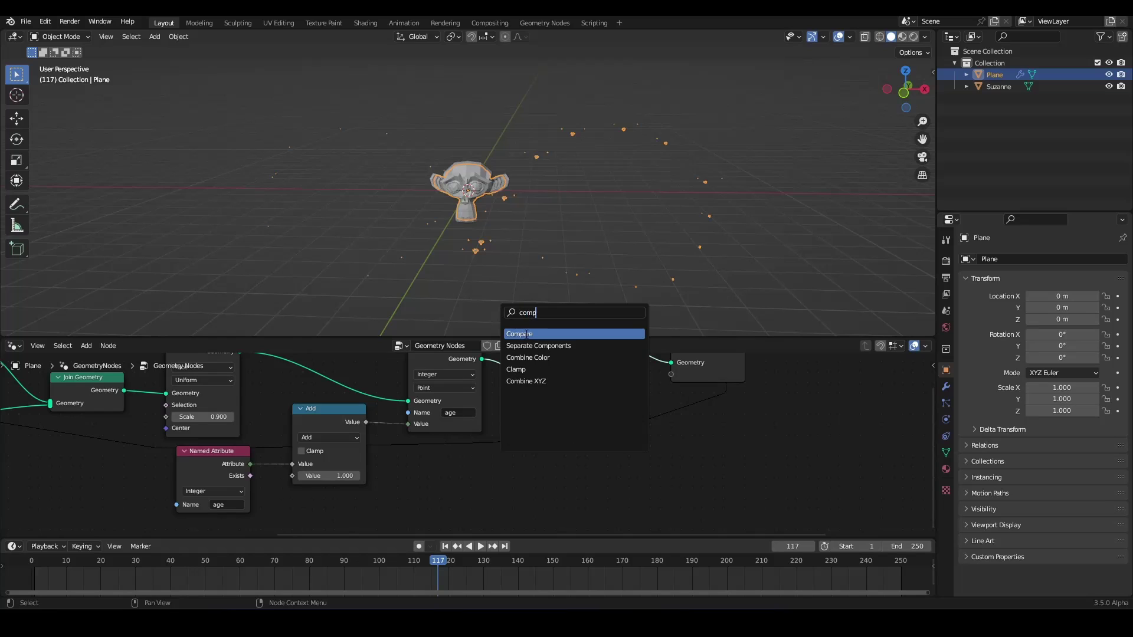
key(Return)
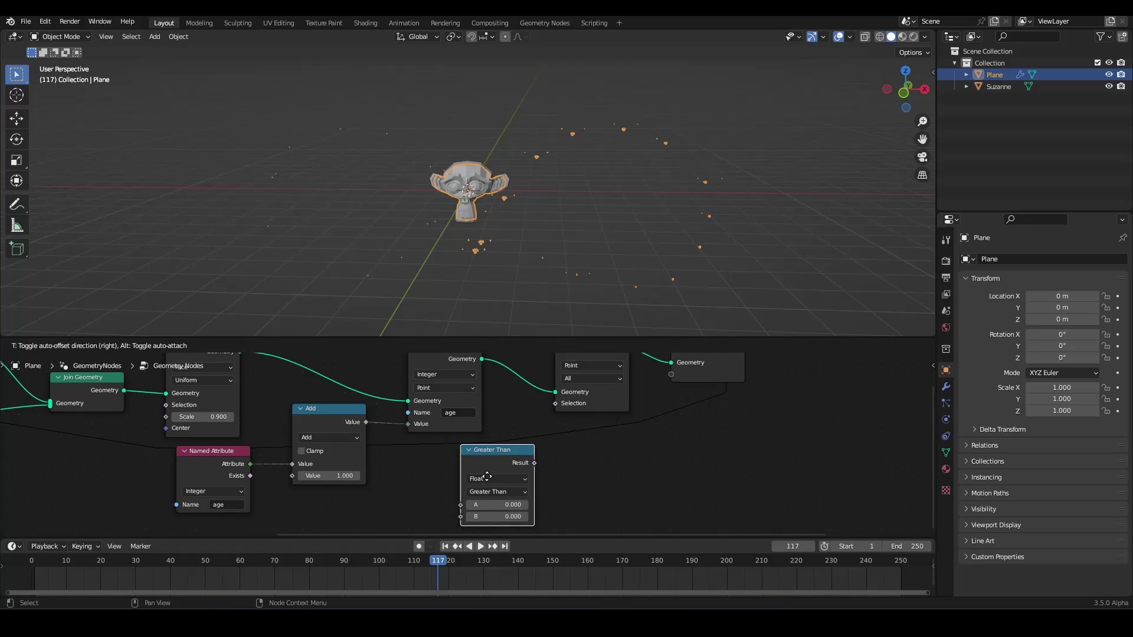
click(489, 494)
middle_drag(509, 472, 491, 441)
click(490, 447)
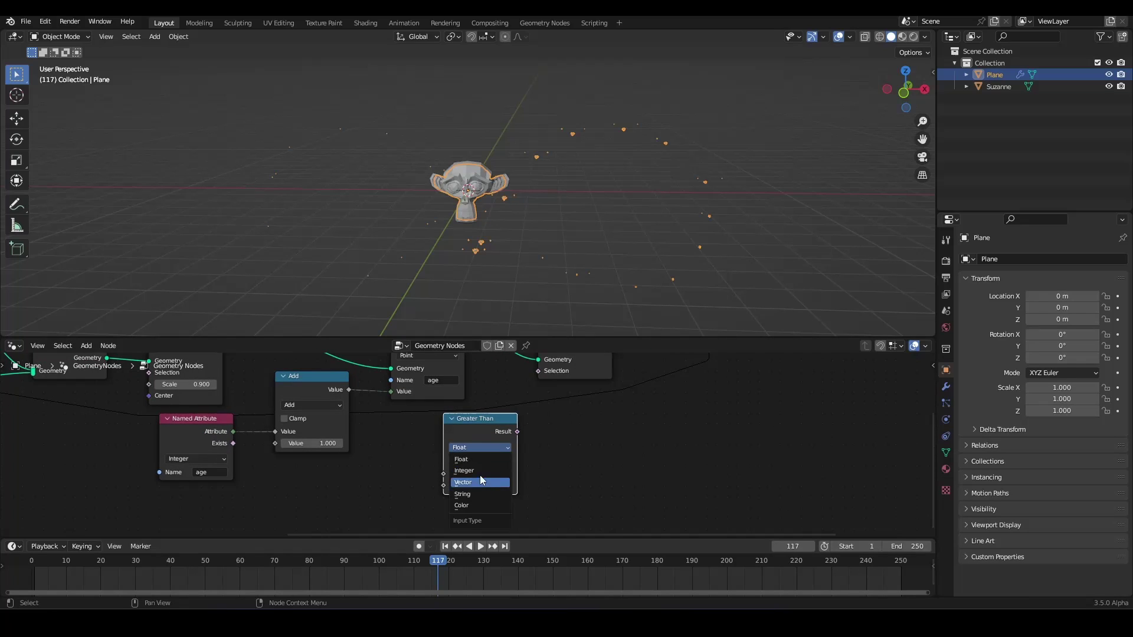
click(472, 471)
click(482, 461)
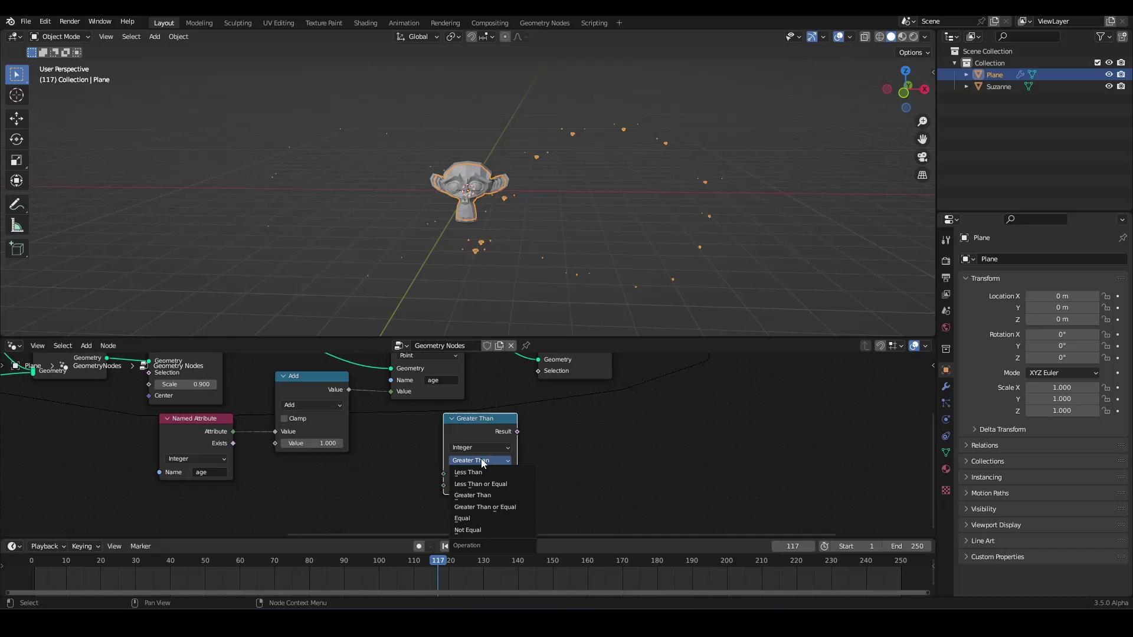
click(493, 520)
Wire Equal's result into Delete Geometry's Selection and age into A, comparing against 3.
middle_drag(553, 429, 560, 491)
drag(524, 475, 544, 414)
scroll(563, 455, down, 1)
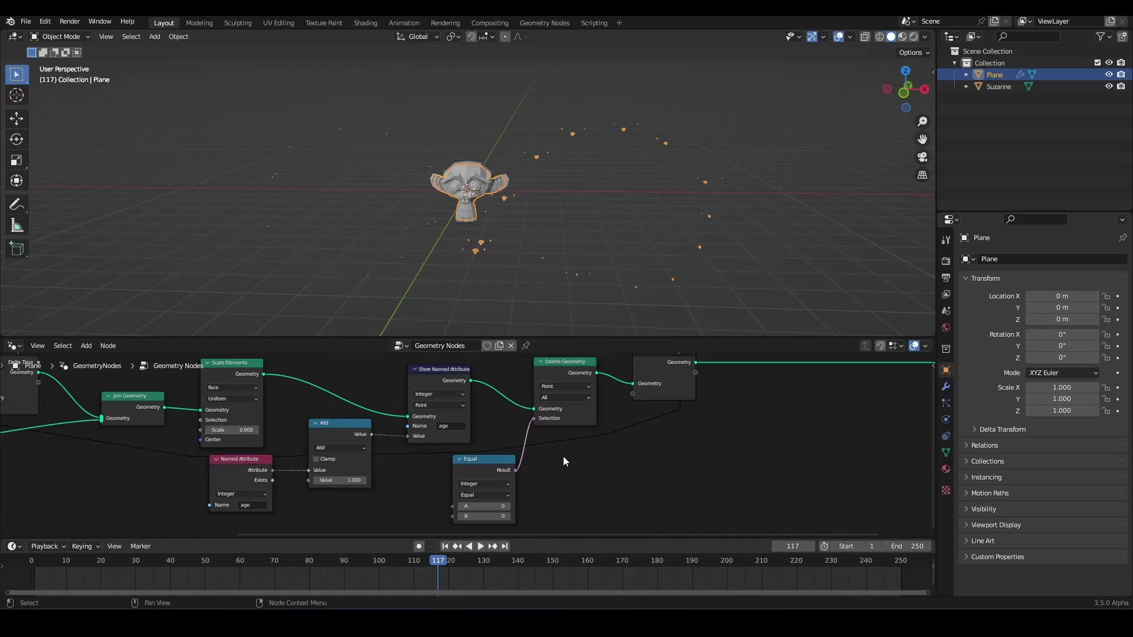
middle_drag(563, 456, 596, 418)
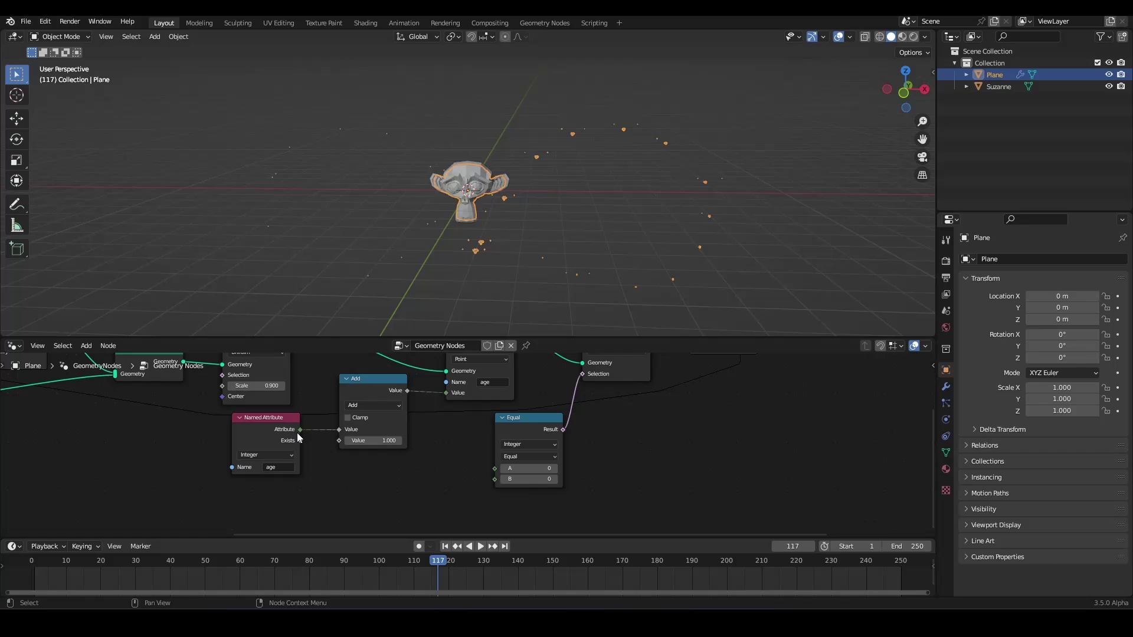
drag(298, 430, 493, 469)
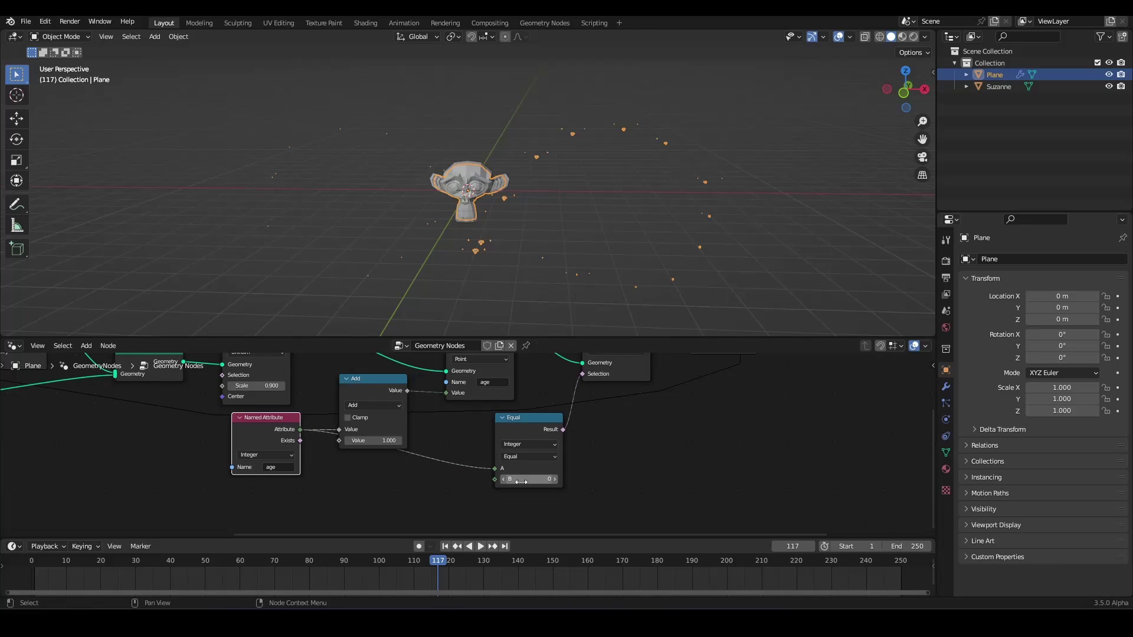
click(530, 479)
scroll(591, 427, down, 2)
middle_drag(579, 366, 547, 414)
drag(547, 414, 537, 418)
Drop the Delete Geometry node and test the trail by playing while moving Suzanne.
click(447, 545)
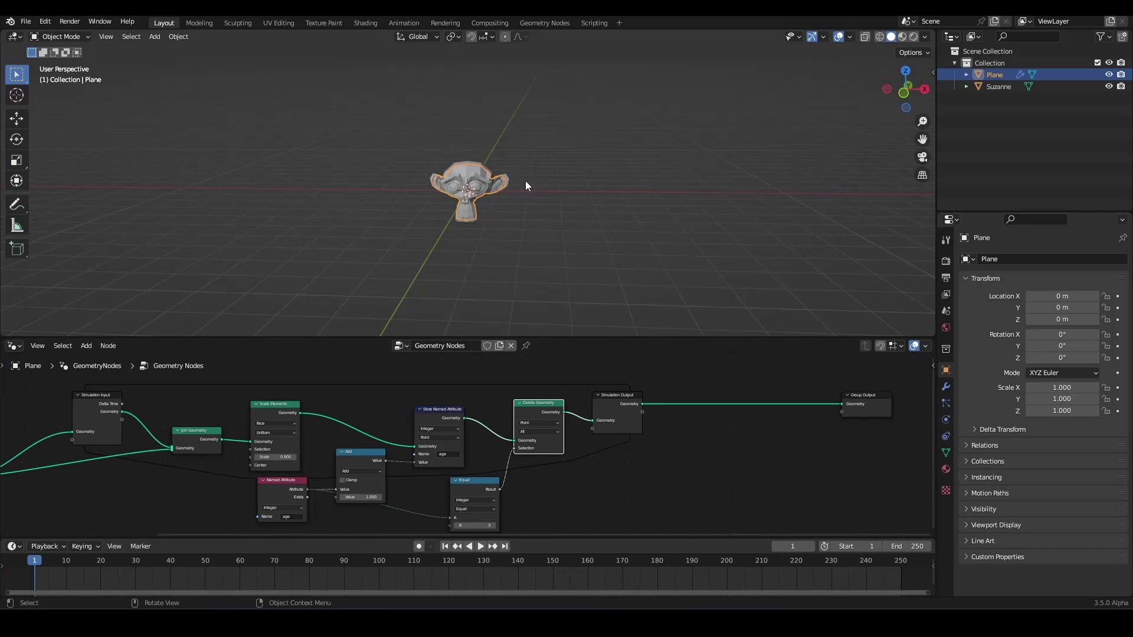
click(999, 87)
key(space)
key(g)
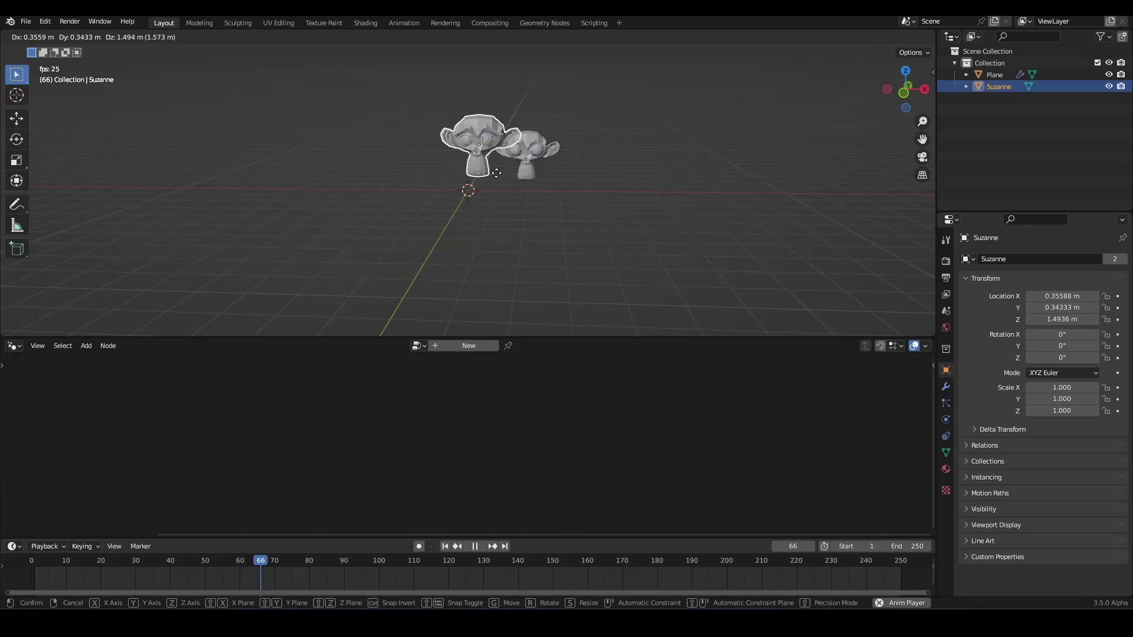
right_click(495, 180)
key(space)
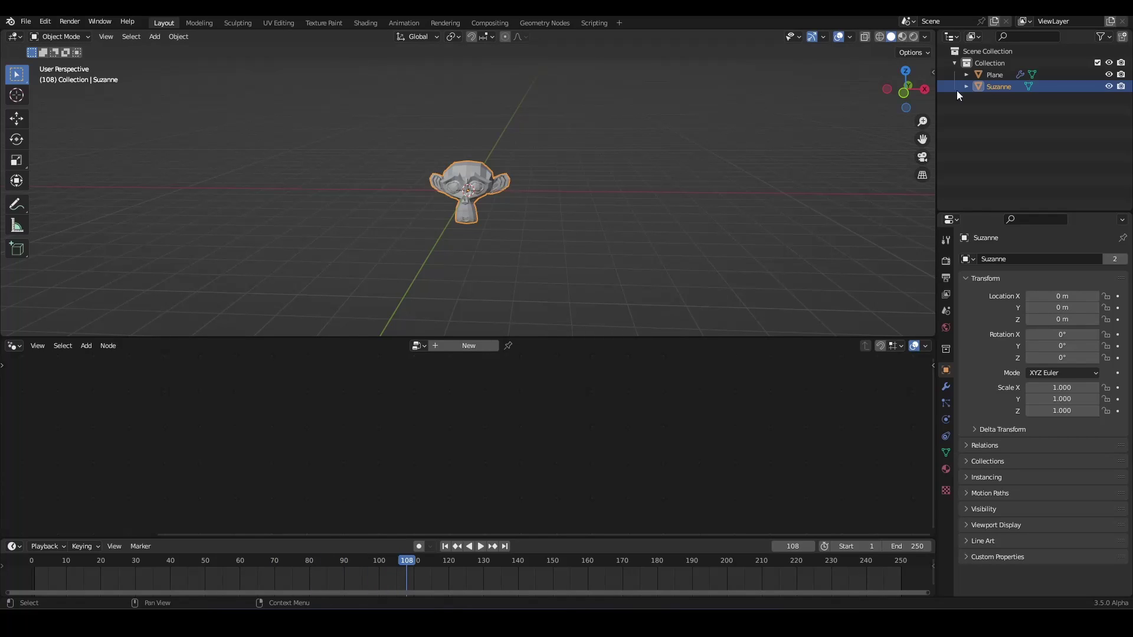
On the Plane, change the Equal node's comparison value from 3 to 15.
click(992, 76)
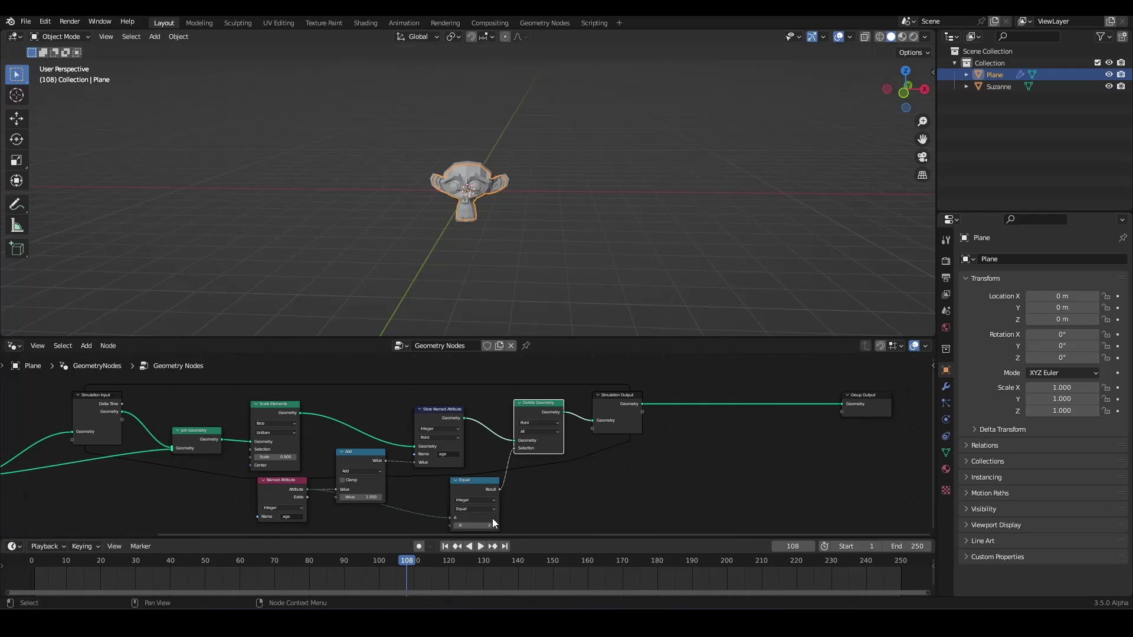
click(493, 521)
text(15)
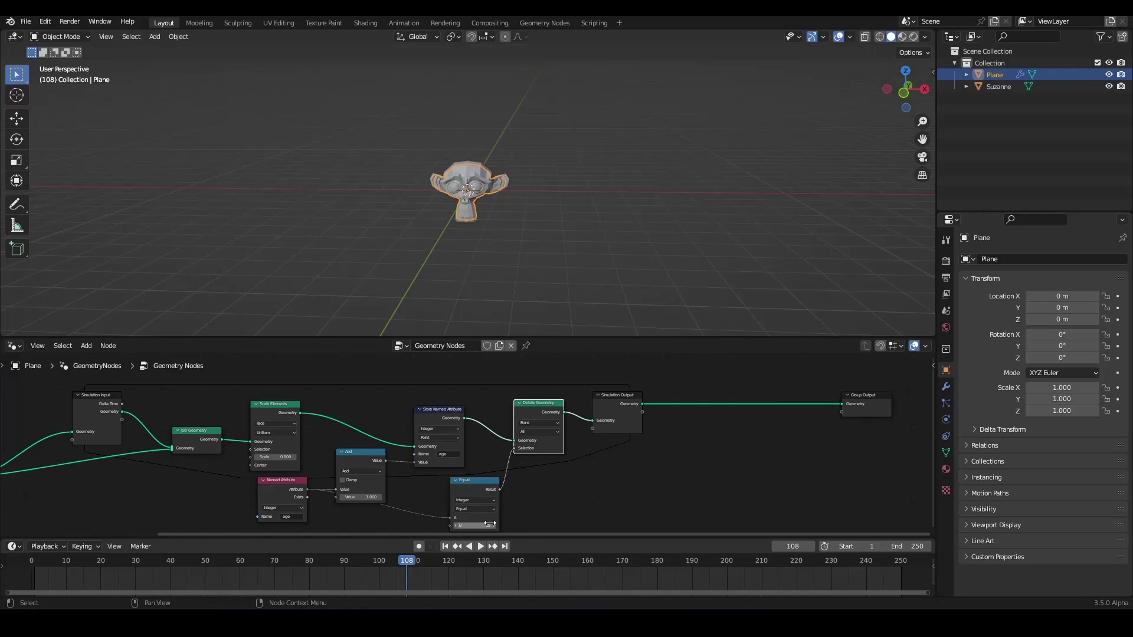
key(Return)
Replay the simulation while moving Suzanne to check the longer trail, then reselect the Plane.
click(996, 85)
key(space)
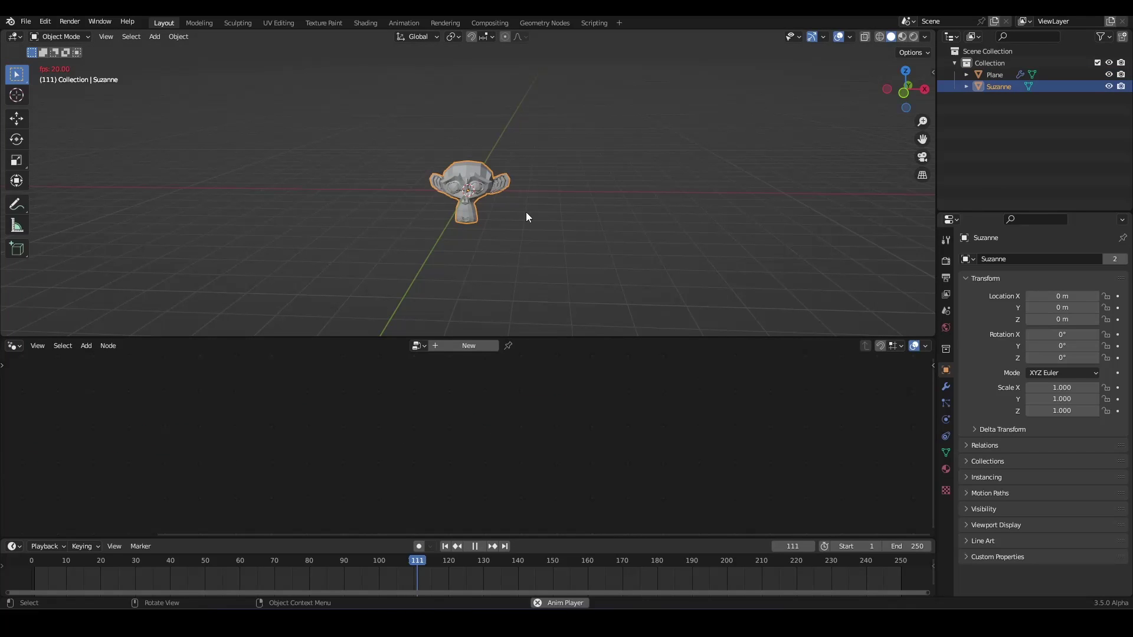
key(g)
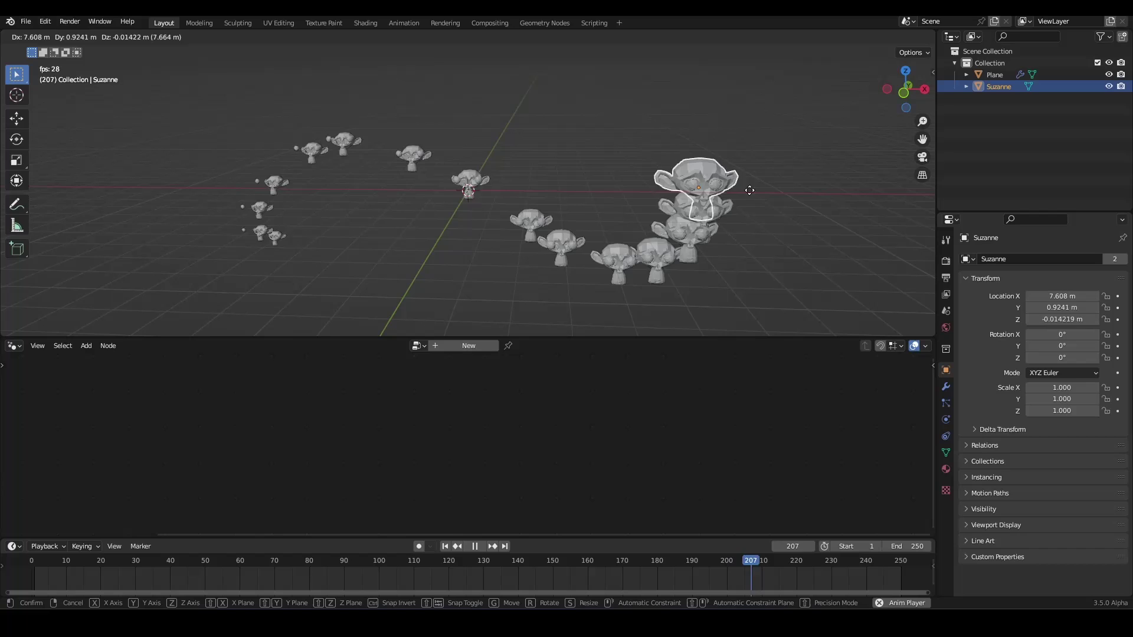
key(Escape)
key(space)
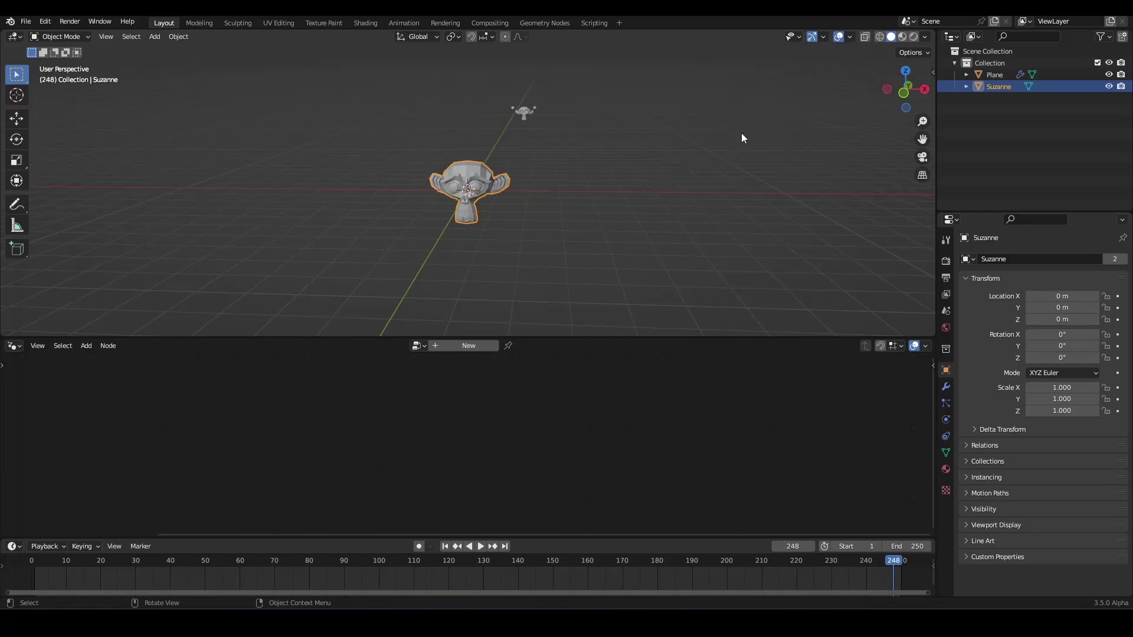
click(1004, 74)
Spread the nodes out: Equal down-left, Simulation Output and Group Output further right.
middle_drag(571, 473, 567, 440)
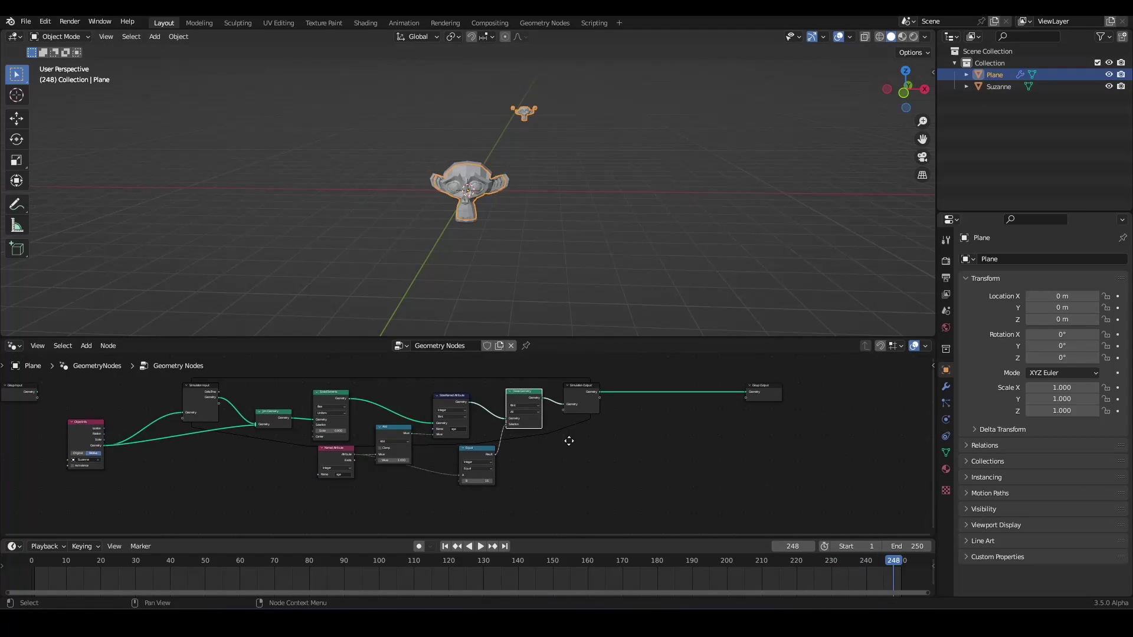
drag(470, 452, 354, 486)
scroll(546, 422, up, 3)
middle_drag(526, 452, 355, 475)
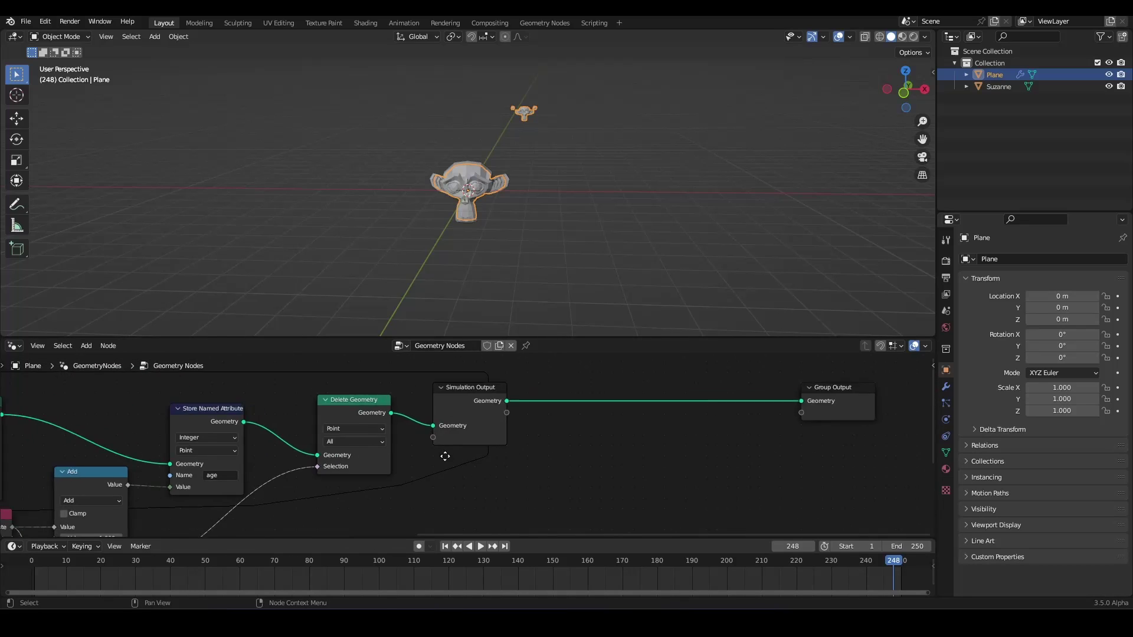
scroll(472, 436, down, 2)
drag(466, 423, 573, 423)
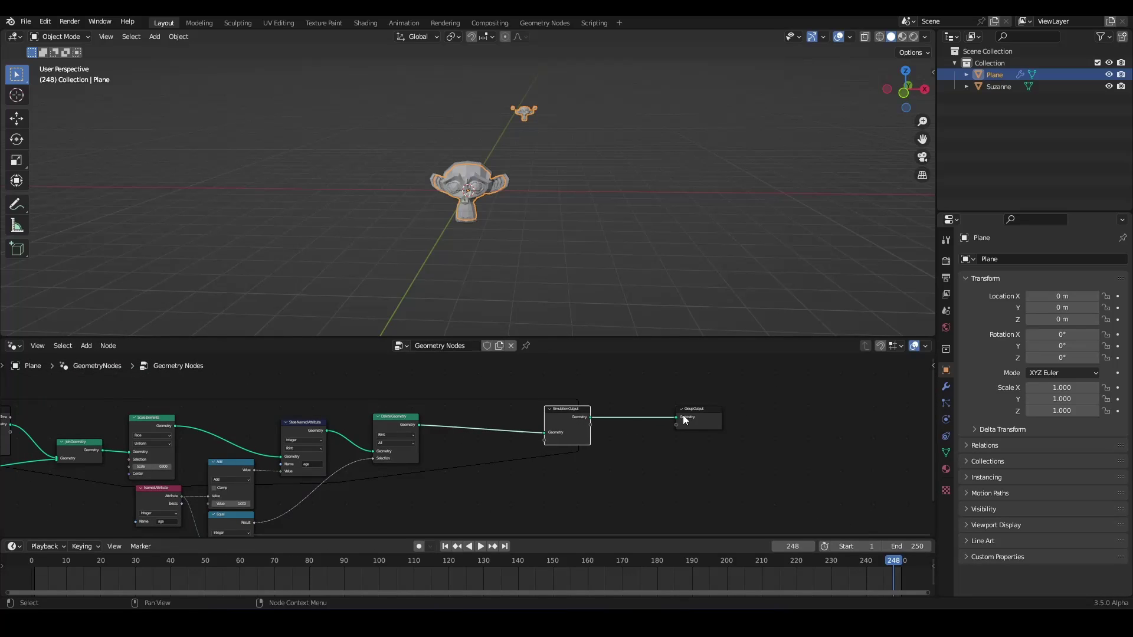
drag(683, 416, 808, 416)
scroll(615, 447, up, 2)
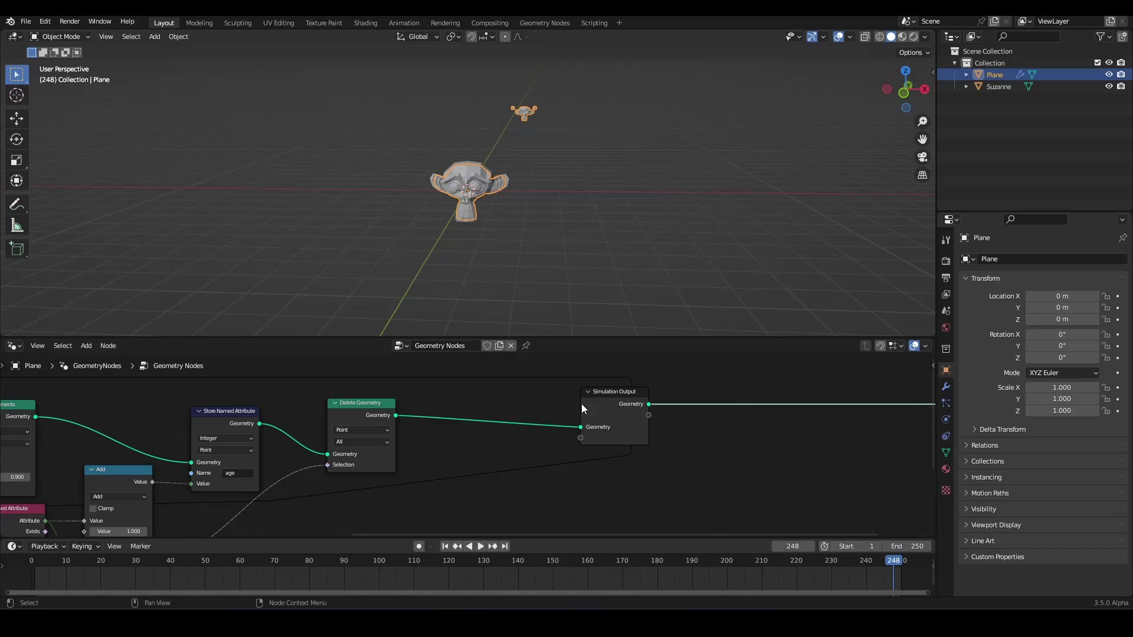
Insert a Set Position node on the link into Simulation Output.
key(shift+a)
click(523, 320)
text(set)
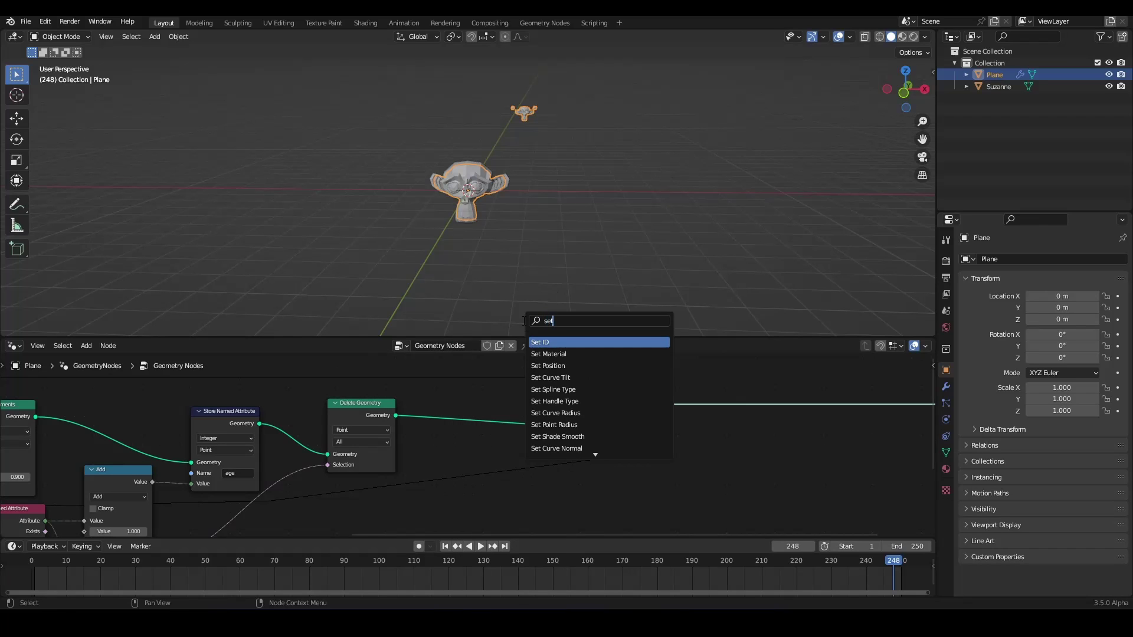
click(555, 366)
click(512, 454)
drag(512, 455, 508, 452)
middle_drag(516, 421, 574, 385)
Add a Position node wired into Set Position's Position input.
key(shift+a)
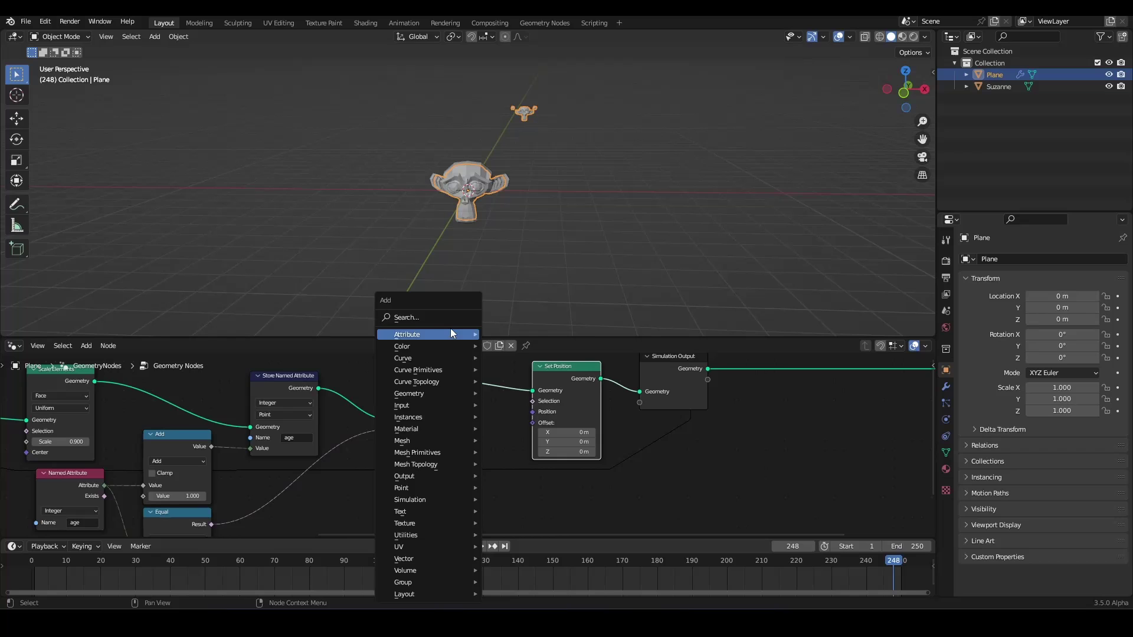
click(451, 328)
text(po)
click(466, 352)
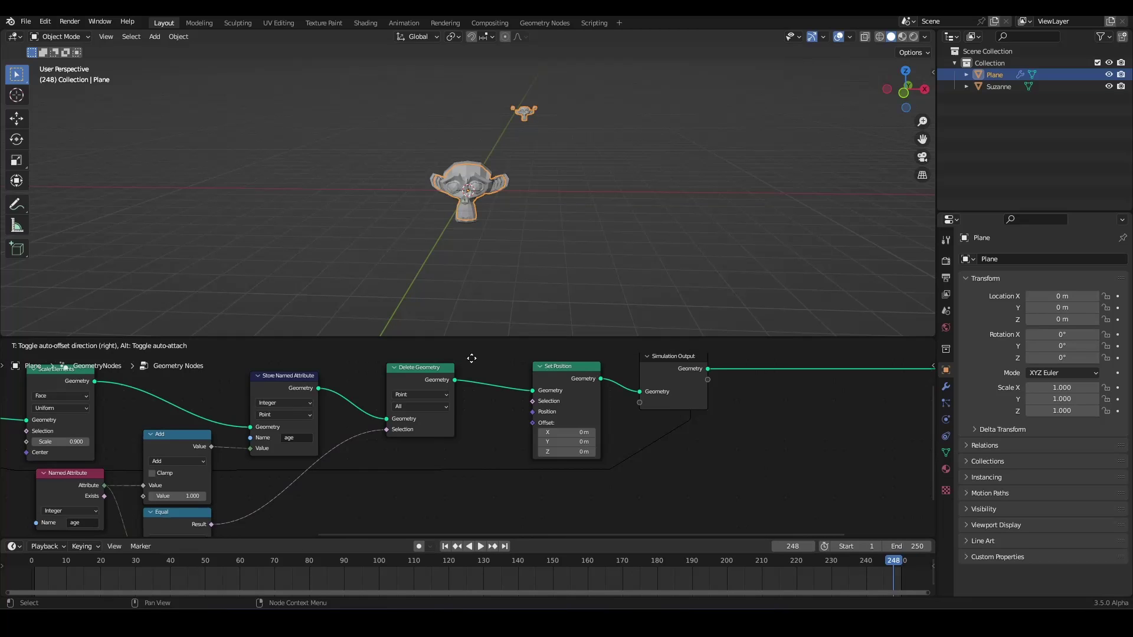
click(459, 459)
drag(454, 457, 533, 412)
scroll(557, 426, down, 2)
drag(561, 358, 416, 407)
Shift Set Position and Simulation Output right and insert a Linear Light Mix node into the Position link.
key(g)
click(495, 408)
scroll(448, 413, up, 3)
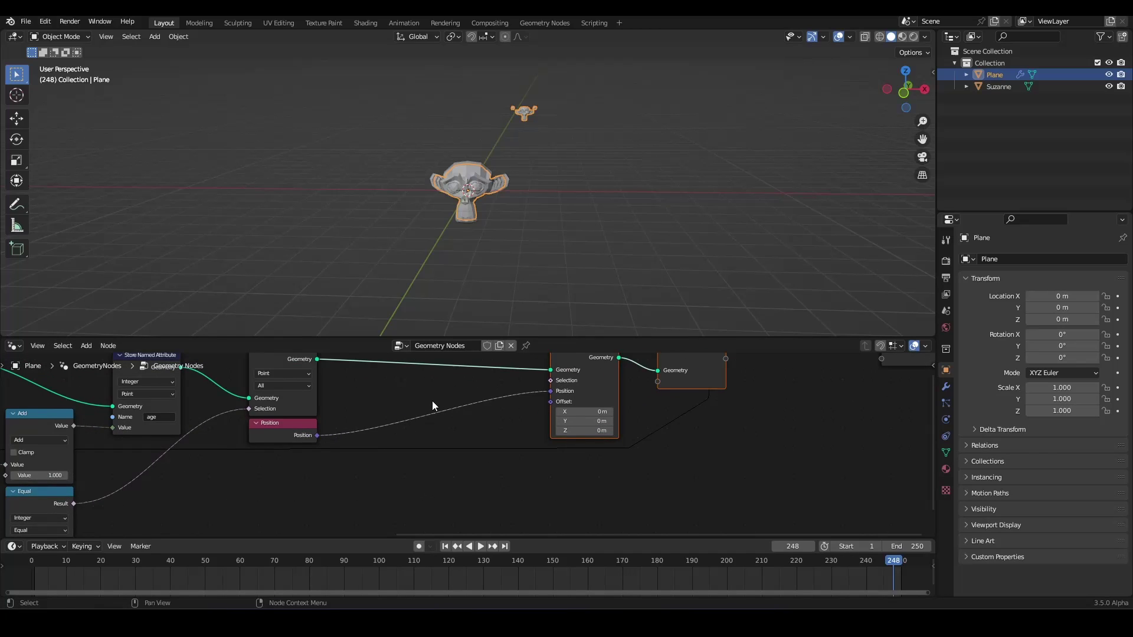
key(shift+a)
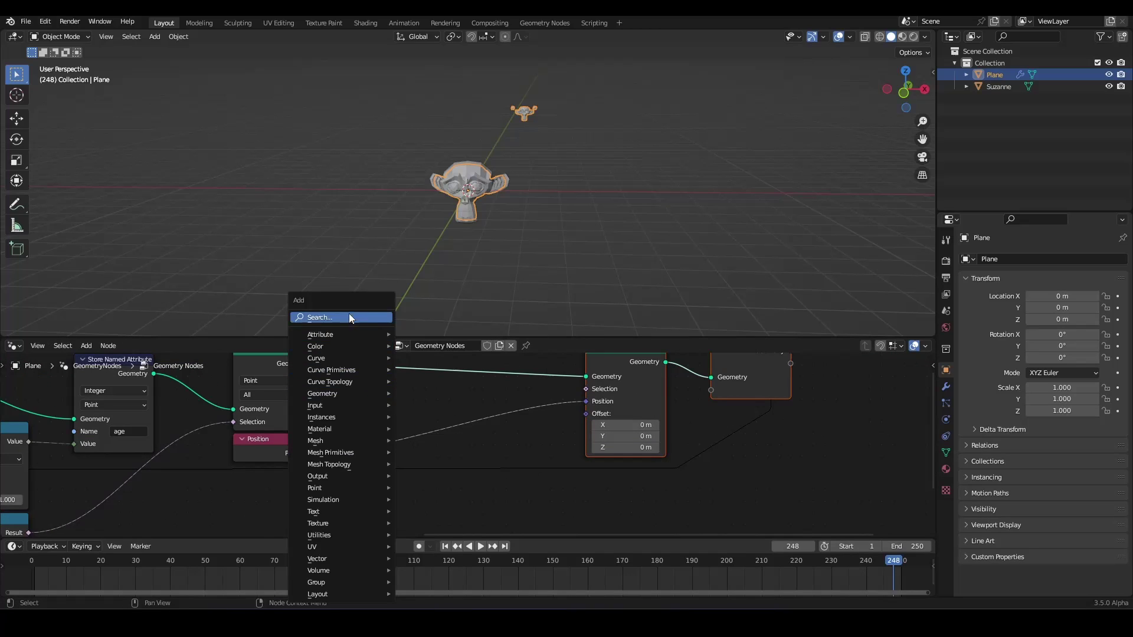
text(mi)
key(Return)
click(501, 469)
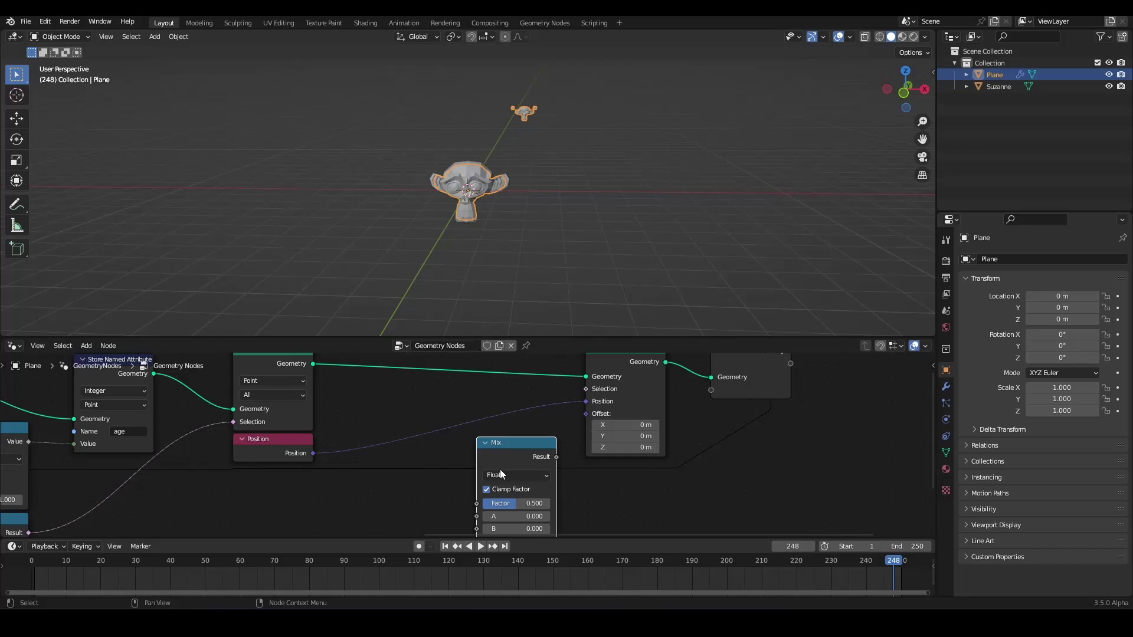
drag(516, 455, 458, 436)
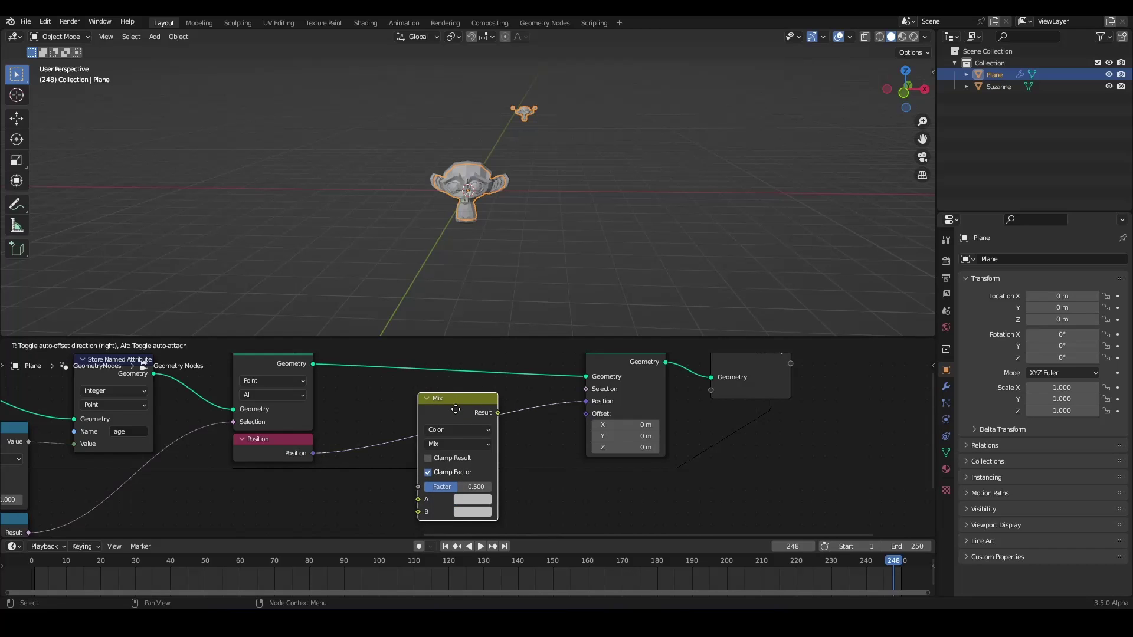
click(459, 442)
click(450, 287)
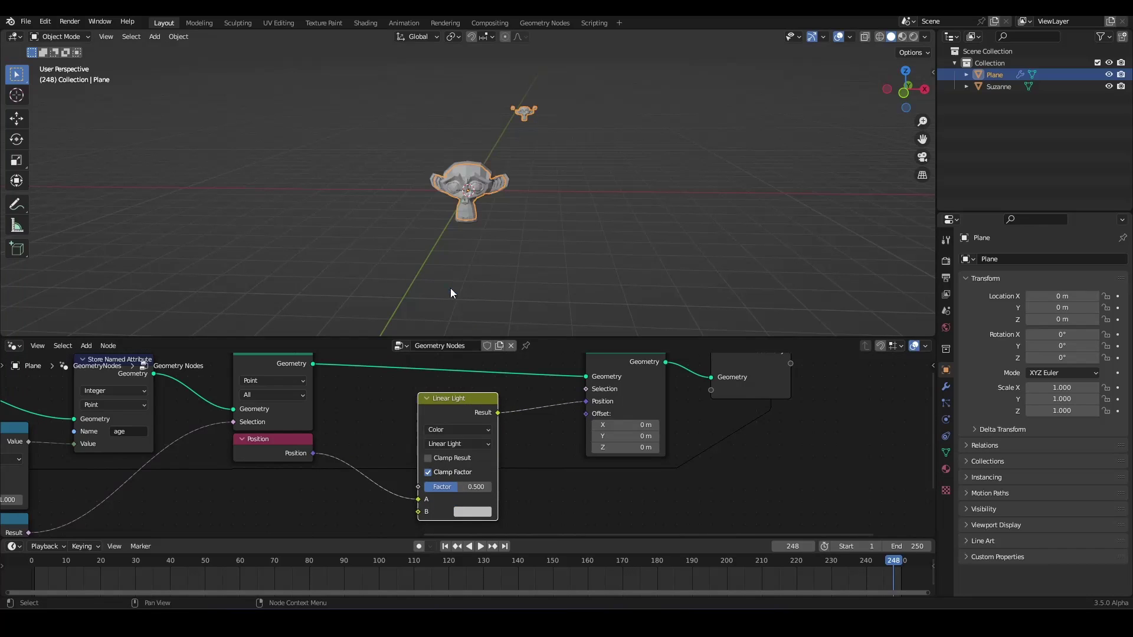
Add a Noise Texture (Scale 2, Detail 0) feeding the Mix node's B input.
scroll(380, 475, down, 2)
middle_drag(381, 475, 421, 449)
scroll(419, 444, up, 2)
key(shift+a)
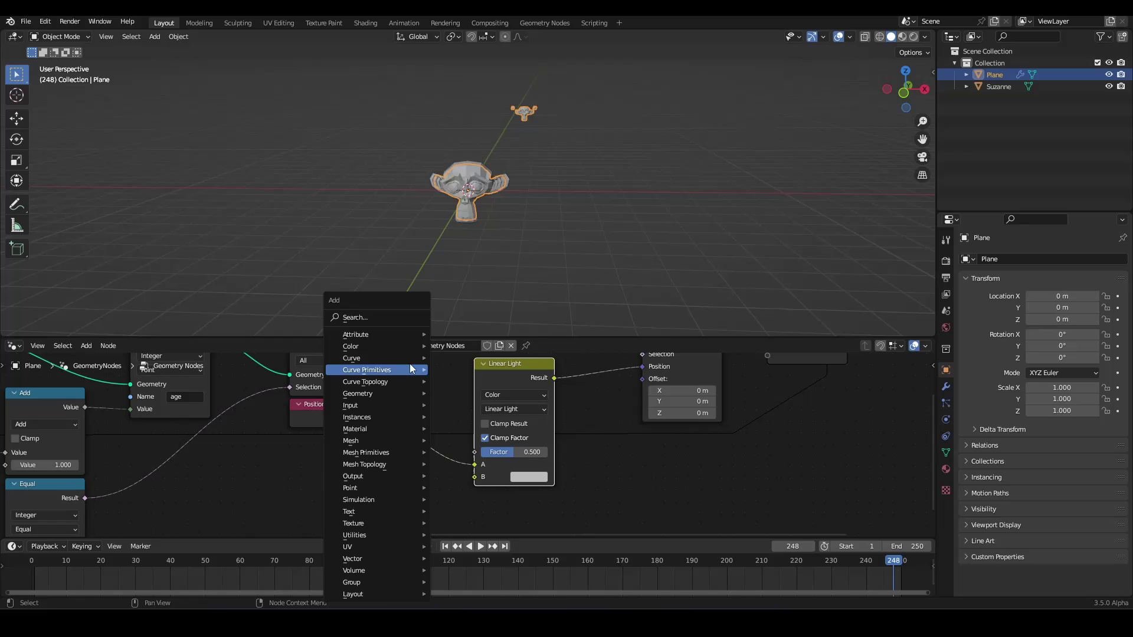
click(405, 312)
text(noi)
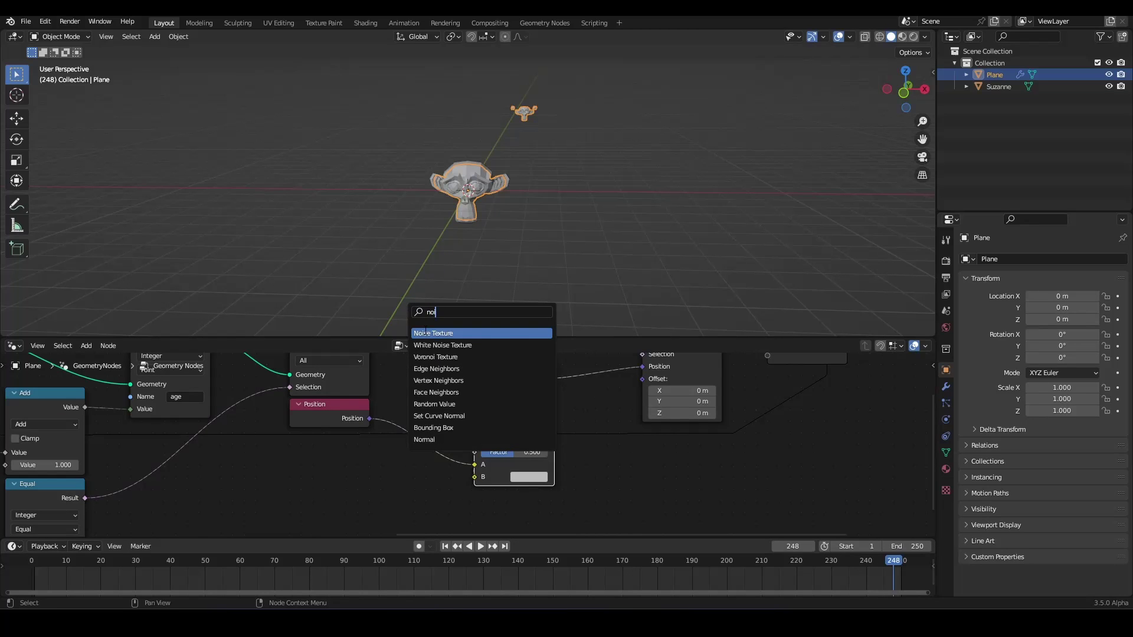
click(425, 333)
click(315, 465)
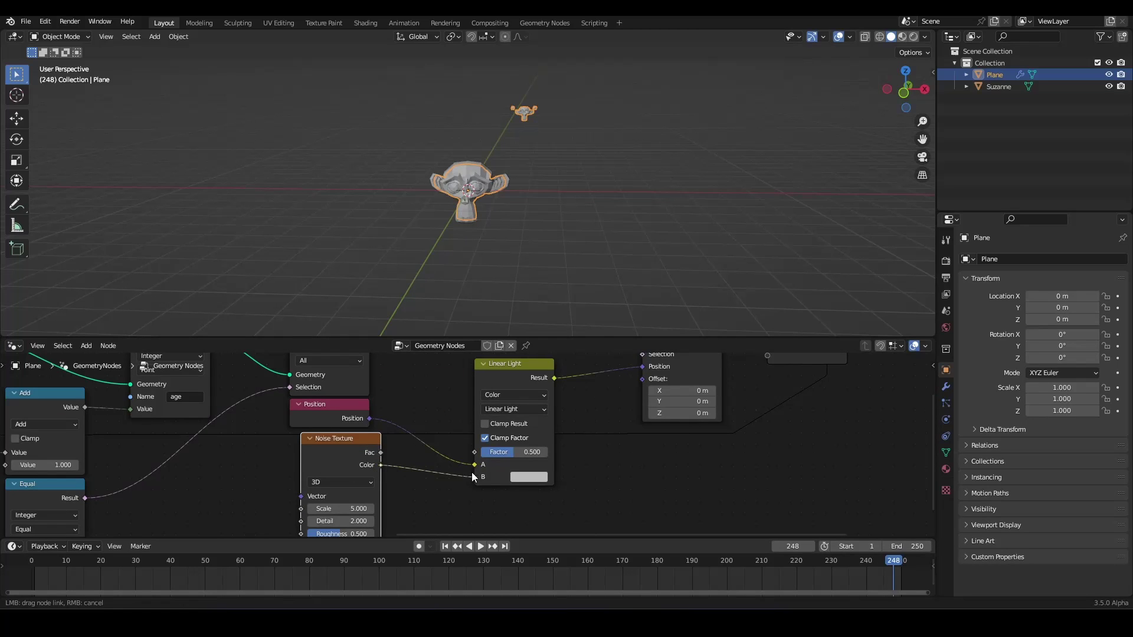
drag(472, 472, 475, 477)
Set the mix factor to 0.1 and rewind to frame 1.
middle_drag(345, 498, 354, 452)
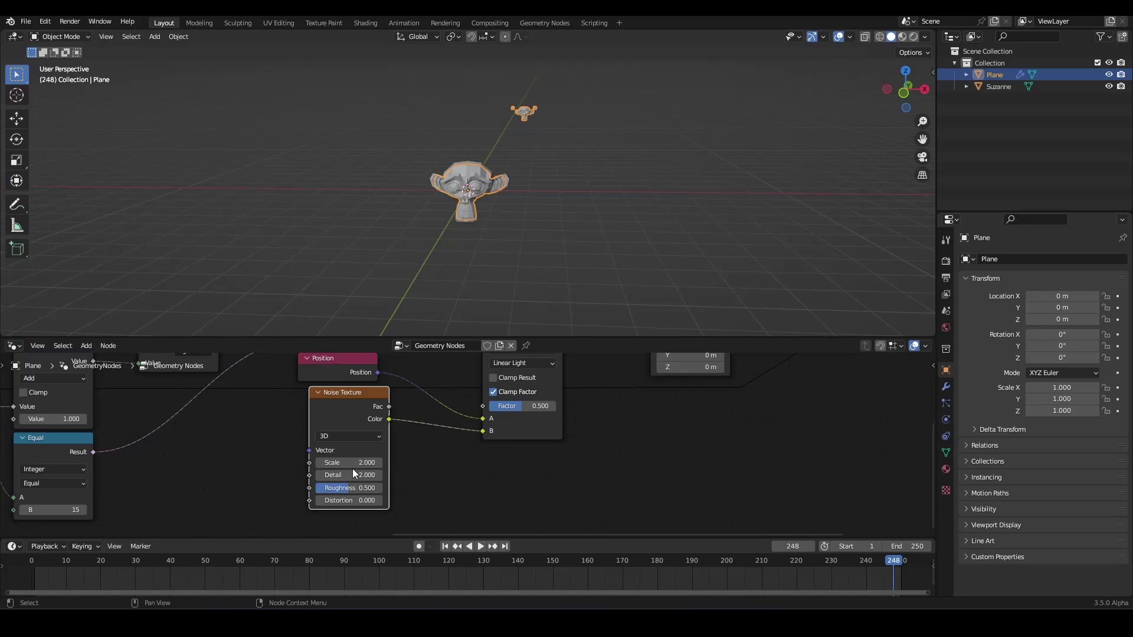
middle_drag(539, 408, 496, 441)
double_click(523, 412)
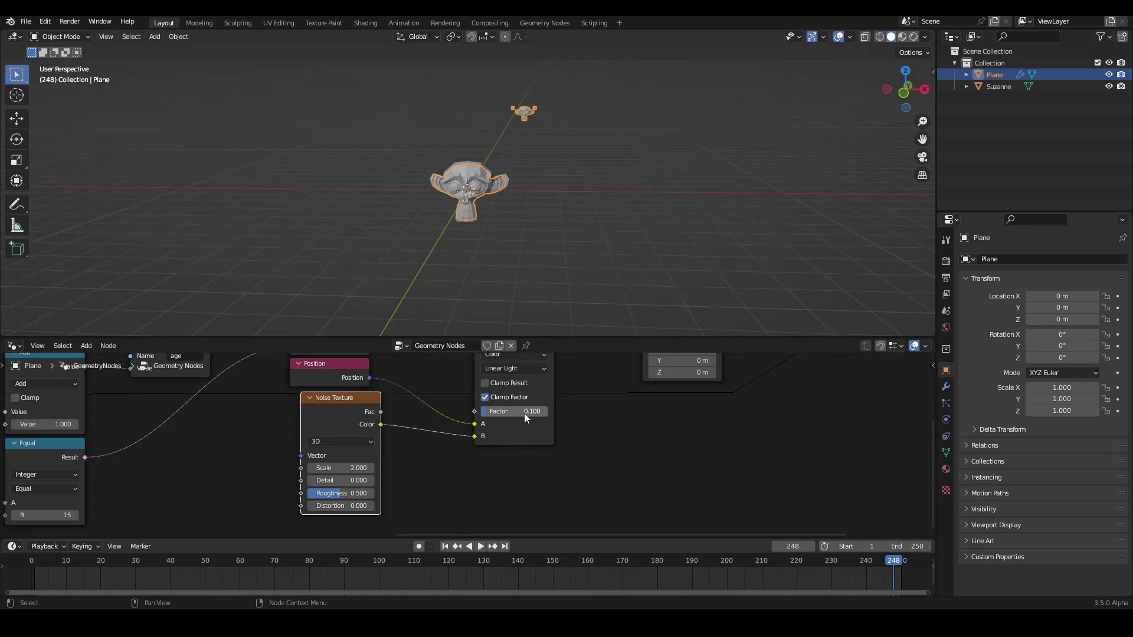
click(446, 547)
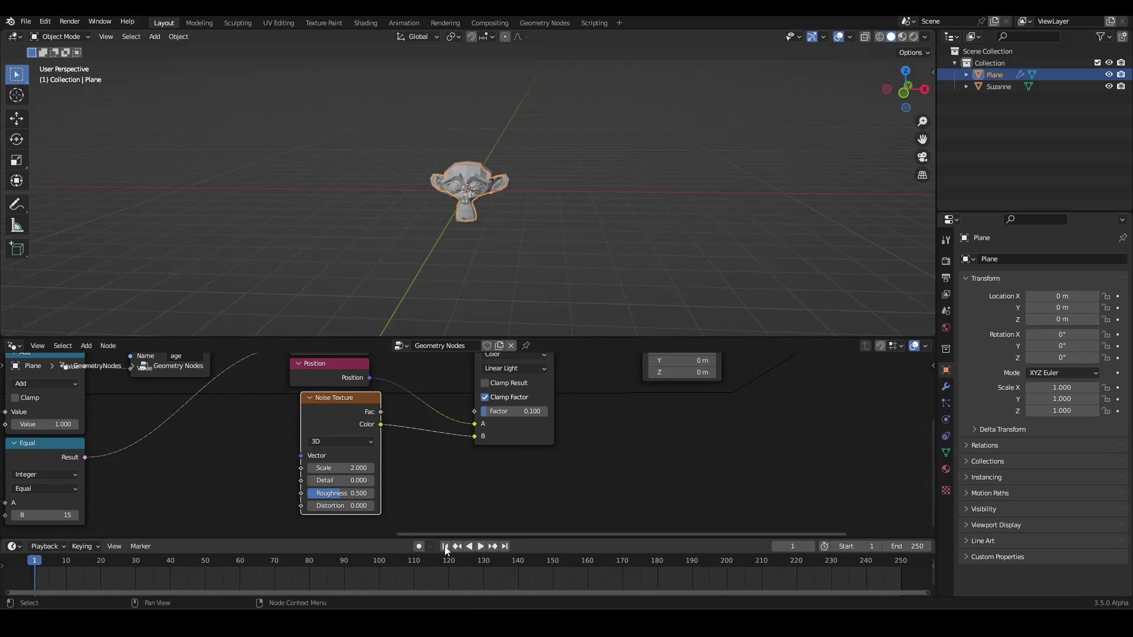
Test the trail by grabbing Suzanne during playback, then bring the Plane's Equal node into view.
click(1004, 88)
key(g)
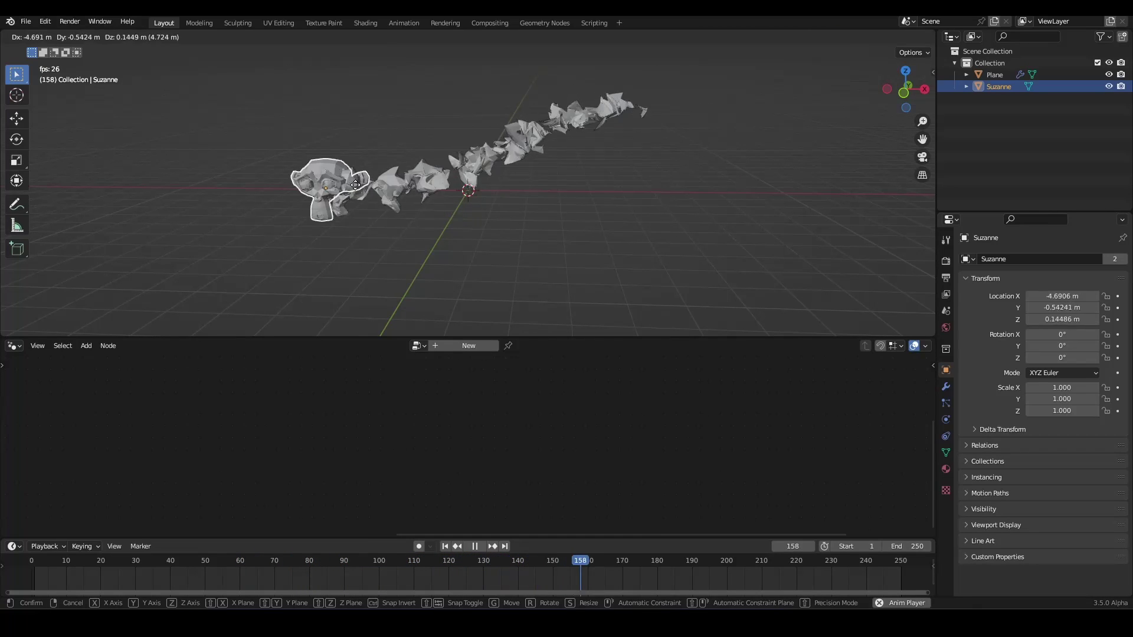
key(Escape)
key(space)
click(322, 187)
middle_drag(547, 469, 374, 467)
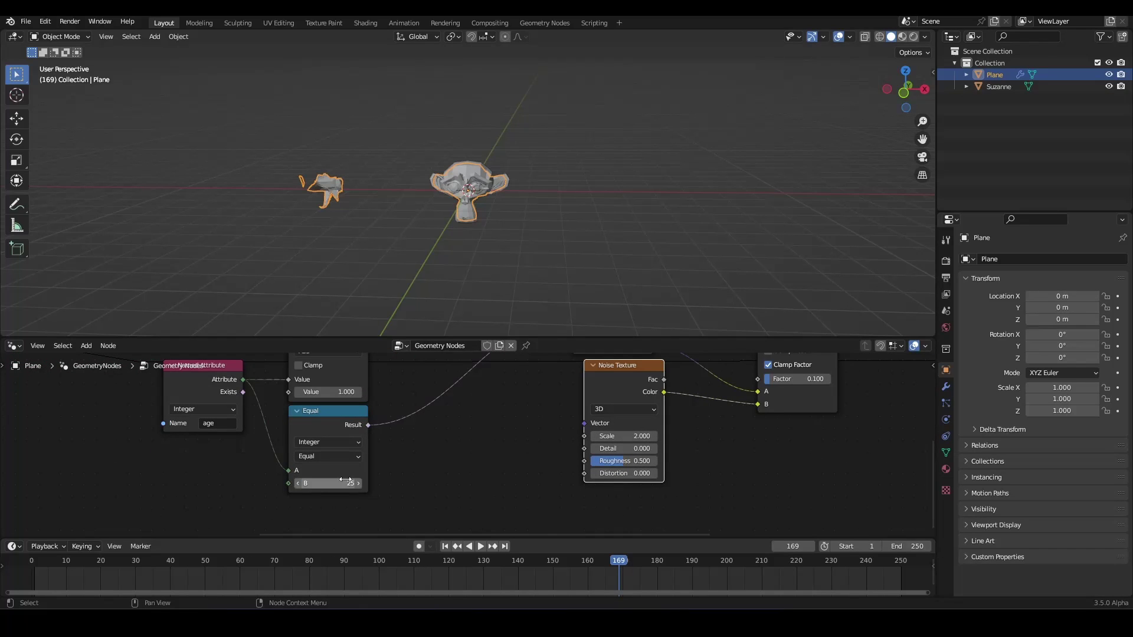
Run a second trail test by moving Suzanne during playback, then reselect the Plane.
click(999, 87)
key(space)
key(g)
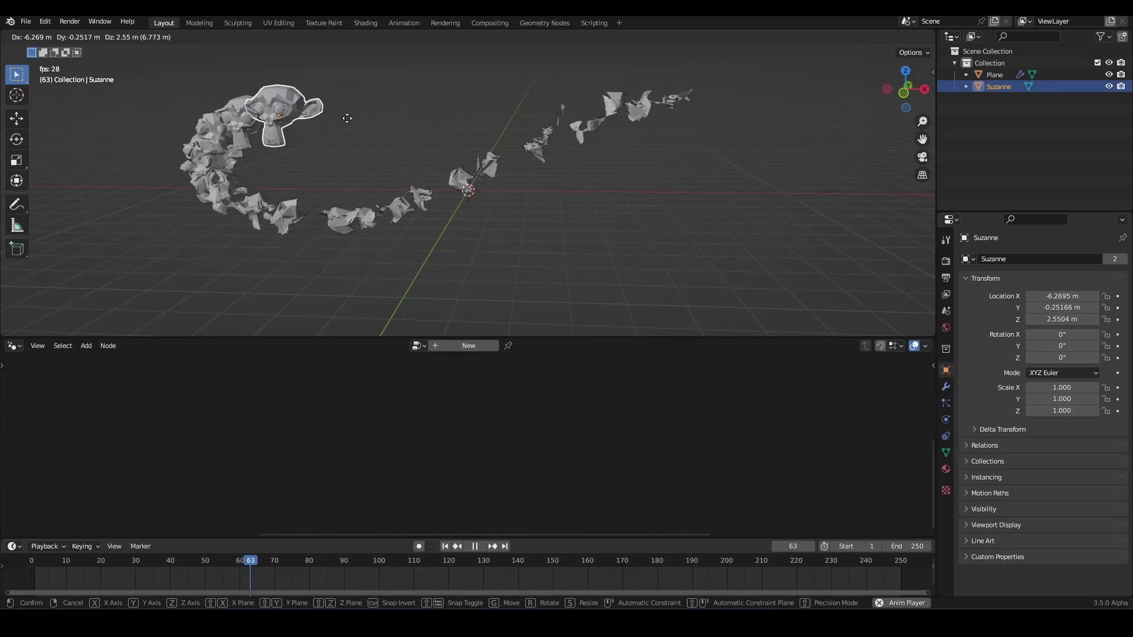
key(Escape)
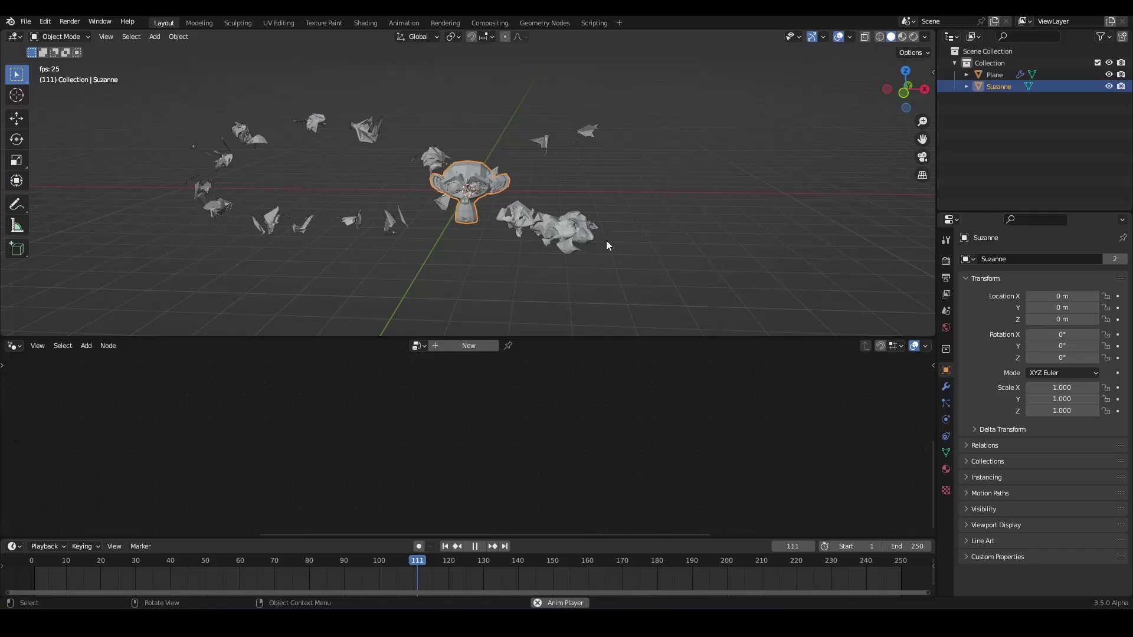
key(space)
click(528, 229)
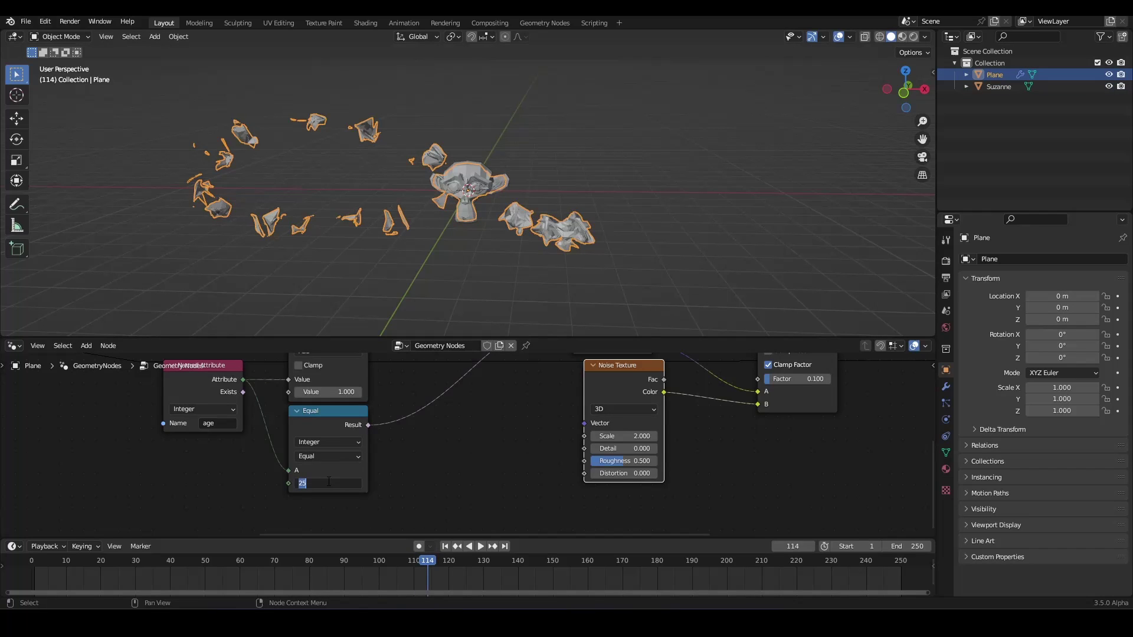
Draw a long swirling trail with Suzanne during playback and orbit to inspect it.
click(998, 86)
key(space)
key(g)
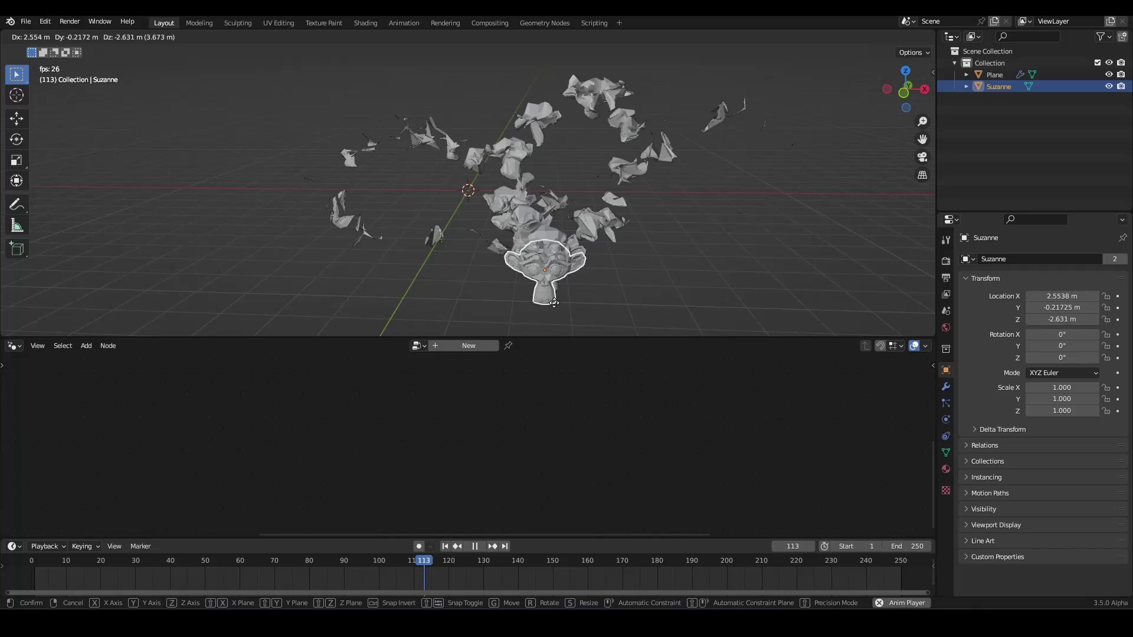
right_click(650, 241)
middle_drag(648, 204, 616, 190)
Move the Group Output node far to the right to make room for new nodes.
click(589, 181)
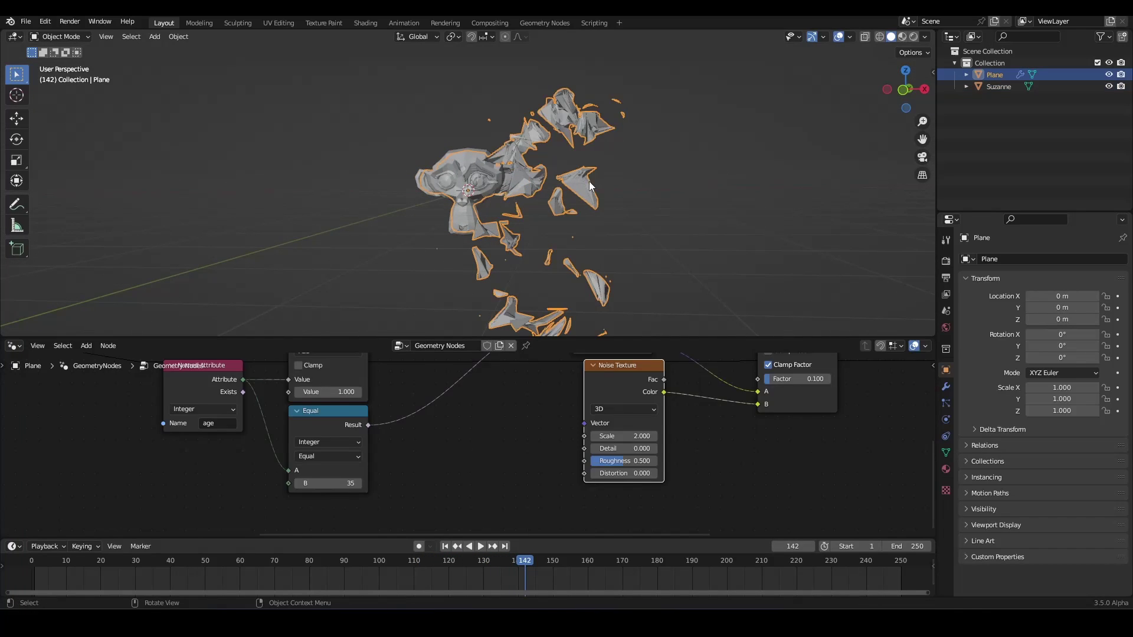
scroll(607, 437, down, 5)
middle_drag(613, 429, 409, 472)
scroll(498, 447, up, 2)
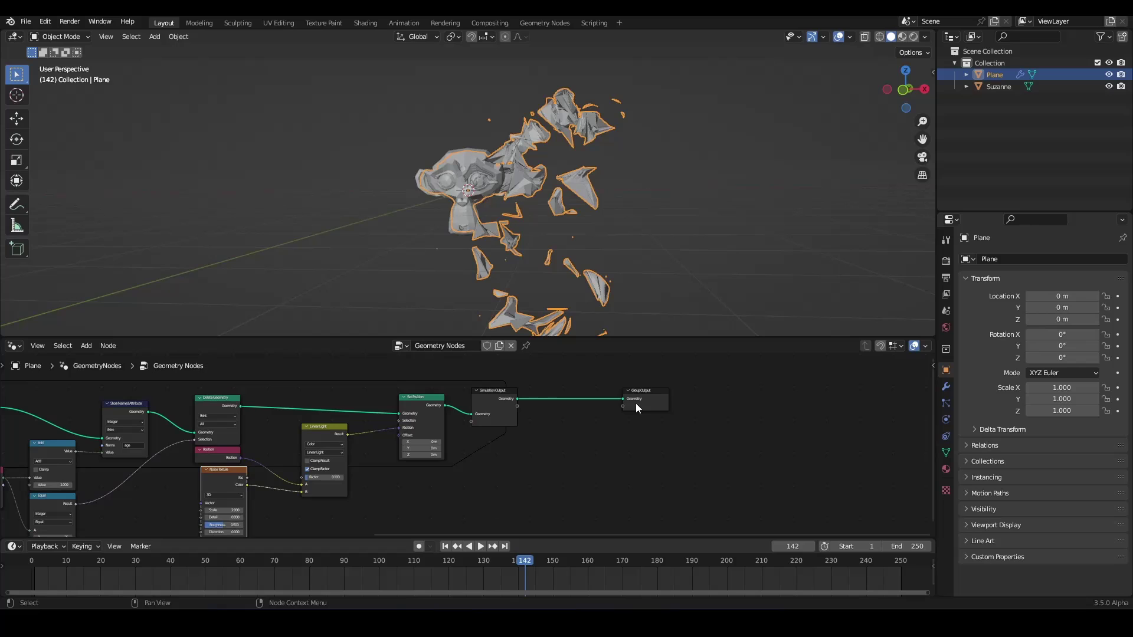
drag(614, 396, 471, 439)
mouse_move(507, 401)
mouse_down()
mouse_move(742, 405)
mouse_move(498, 403)
mouse_up()
scroll(614, 407, up, 2)
middle_drag(616, 406, 480, 434)
click(572, 414)
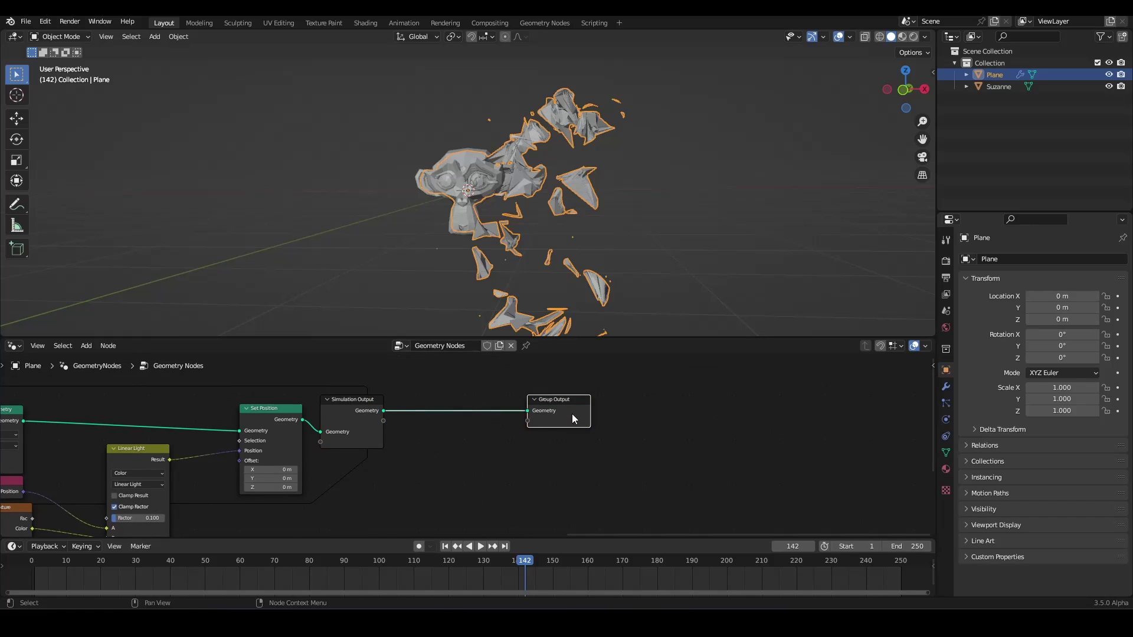
drag(572, 413, 847, 417)
scroll(430, 451, down, 3)
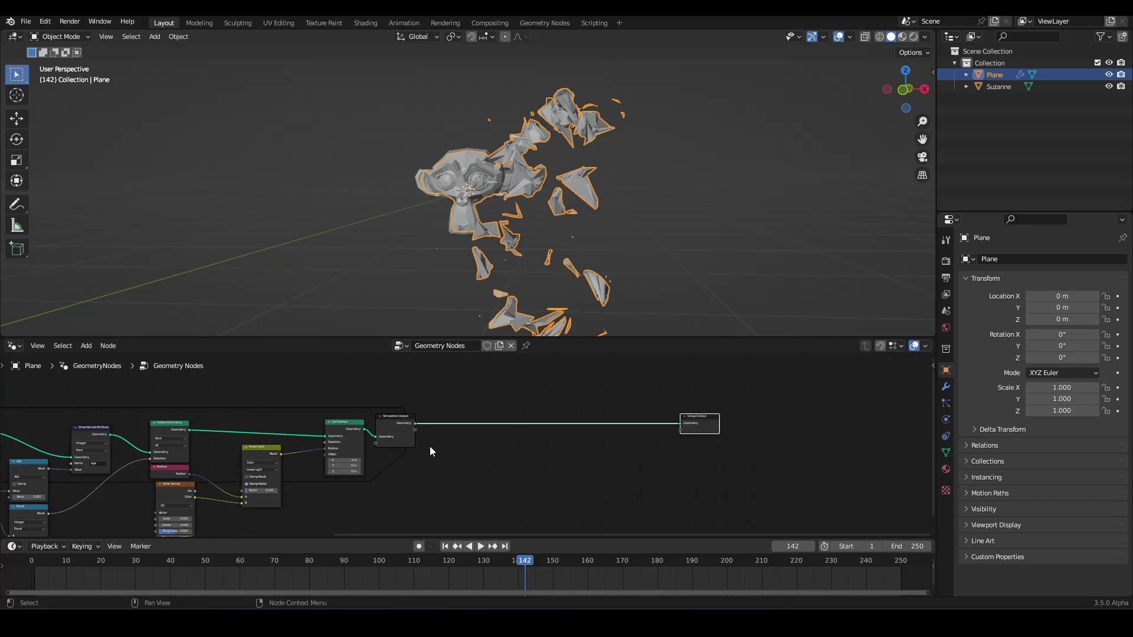
middle_drag(430, 450, 406, 454)
scroll(406, 454, up, 4)
Insert a Mesh to Curve node onto the link after Simulation Output.
key(shift+a)
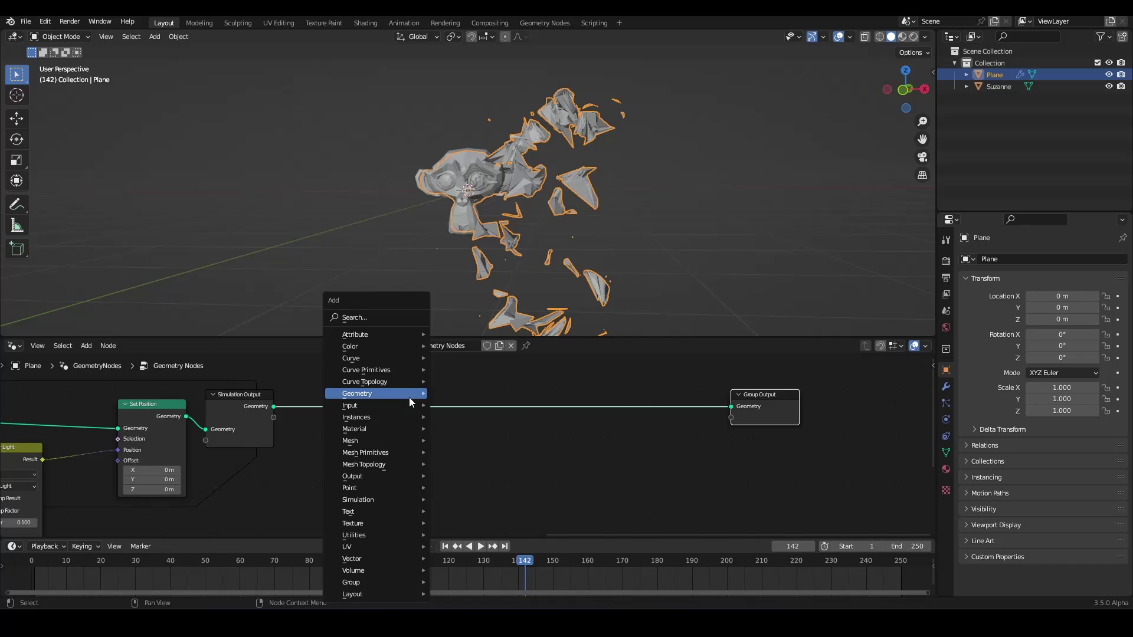
mouse_move(363, 357)
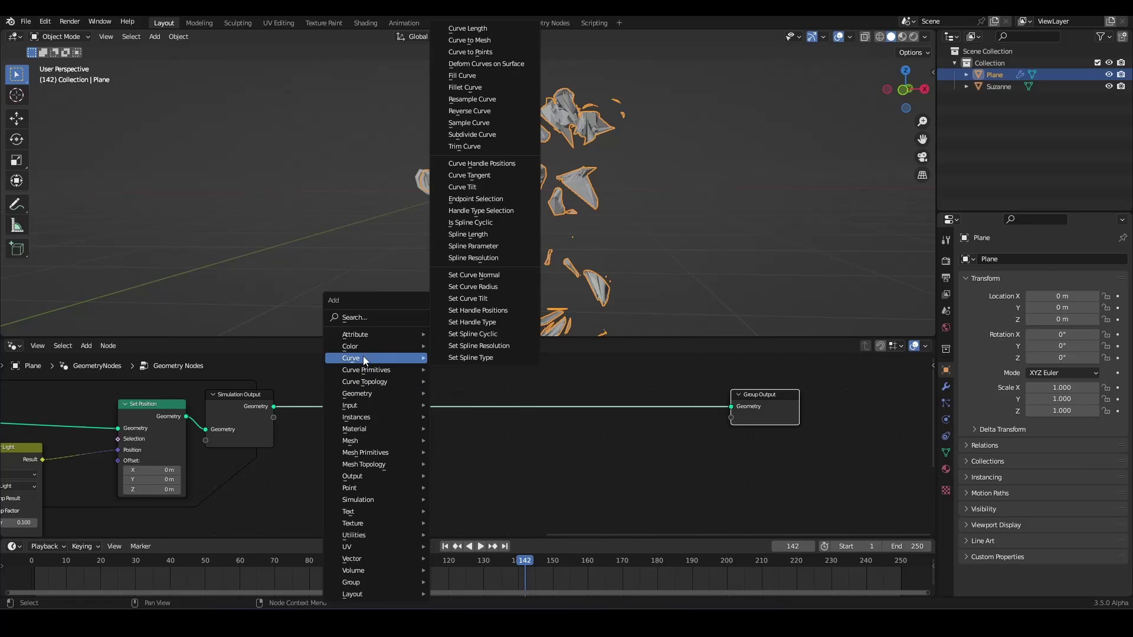
click(471, 40)
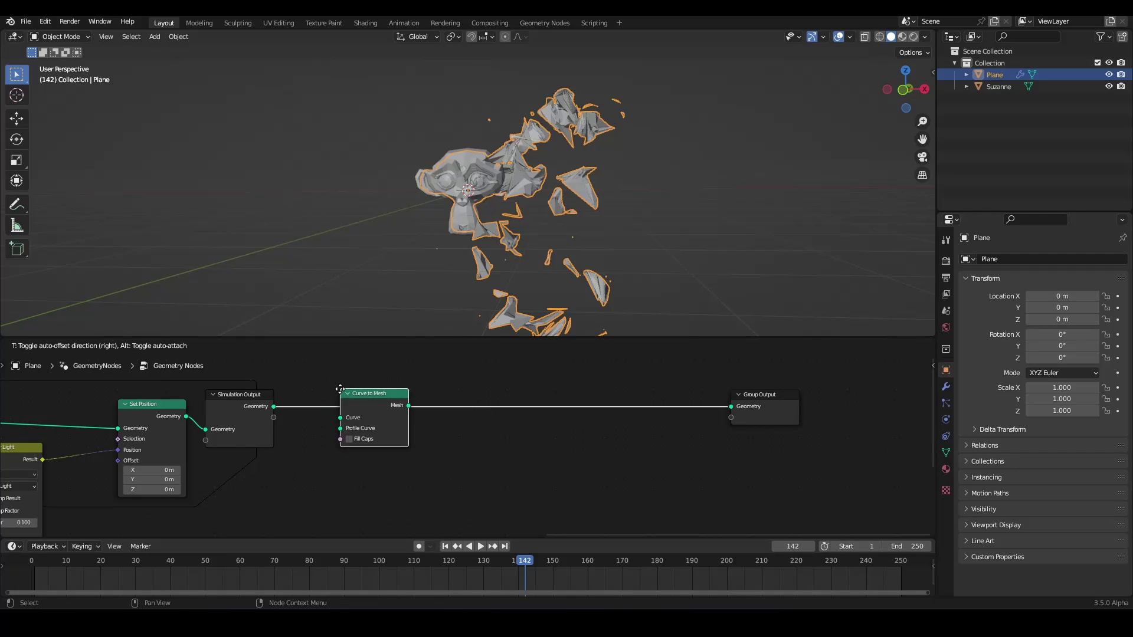
right_click(384, 423)
key(shift+a)
mouse_move(385, 429)
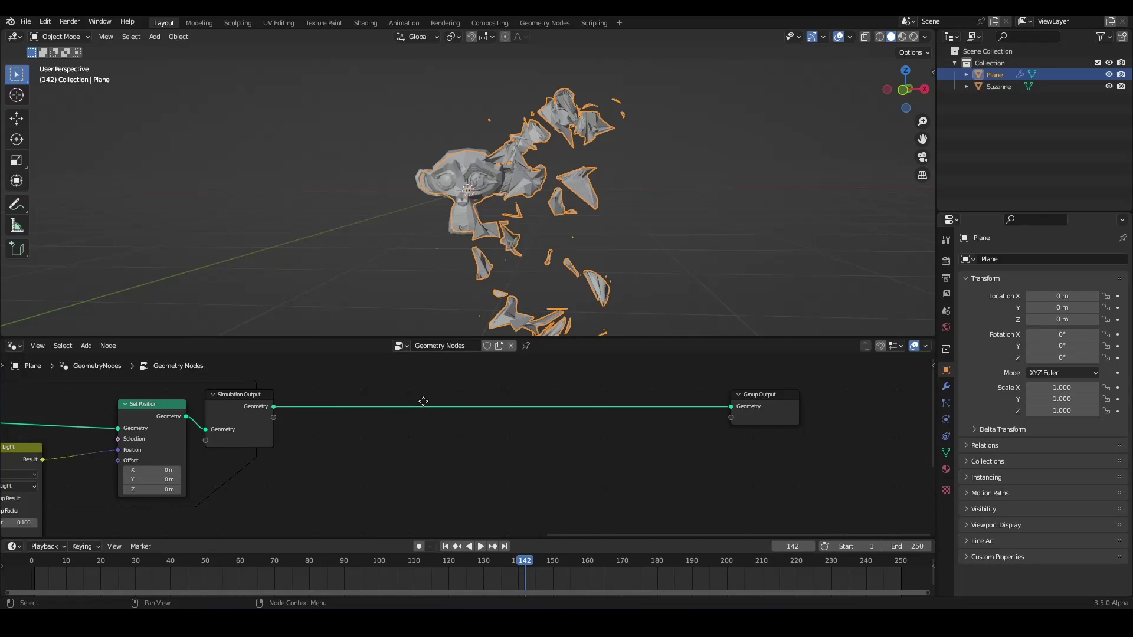
middle_drag(423, 402, 447, 394)
key(shift+a)
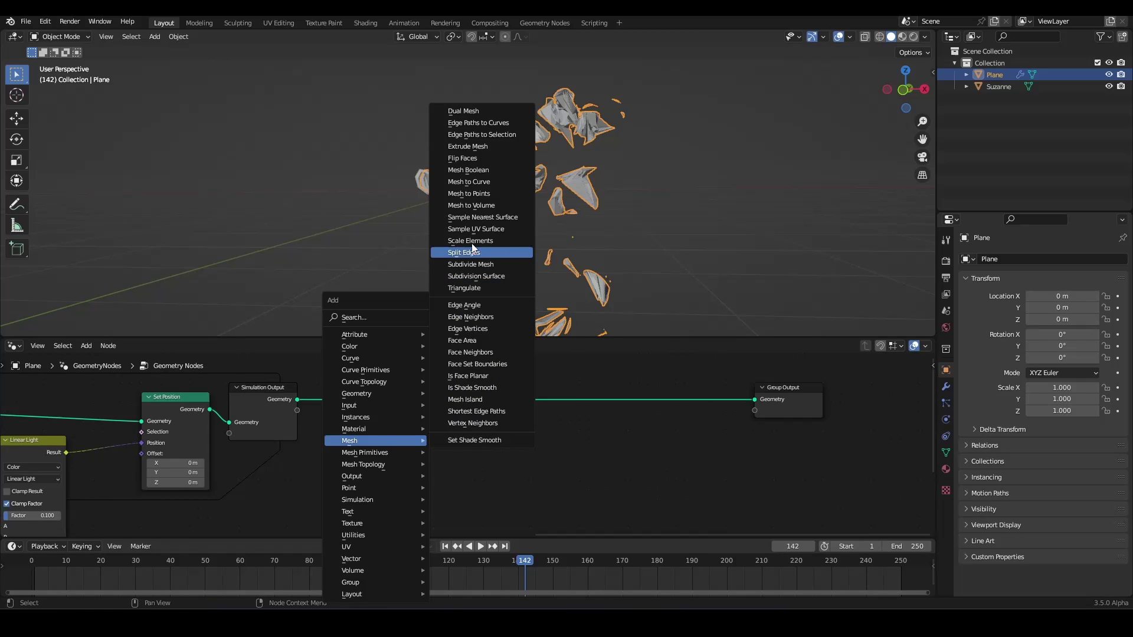
click(483, 182)
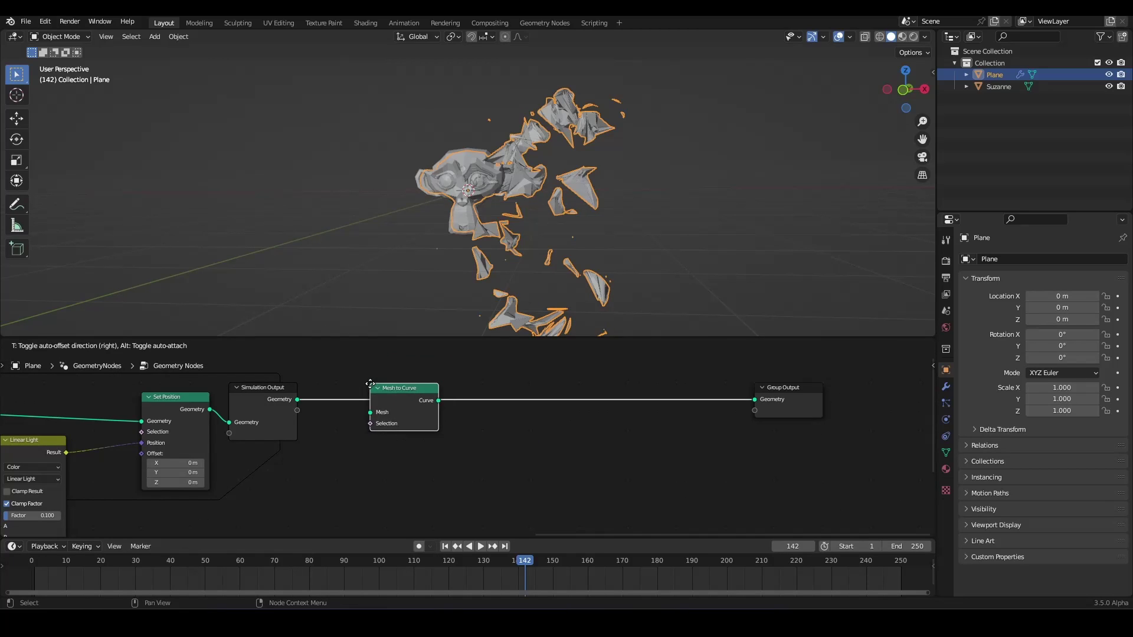
click(367, 388)
middle_drag(561, 243, 596, 266)
Insert a Curve to Mesh node onto the output link after Mesh to Curve.
middle_drag(529, 382, 484, 401)
key(shift+a)
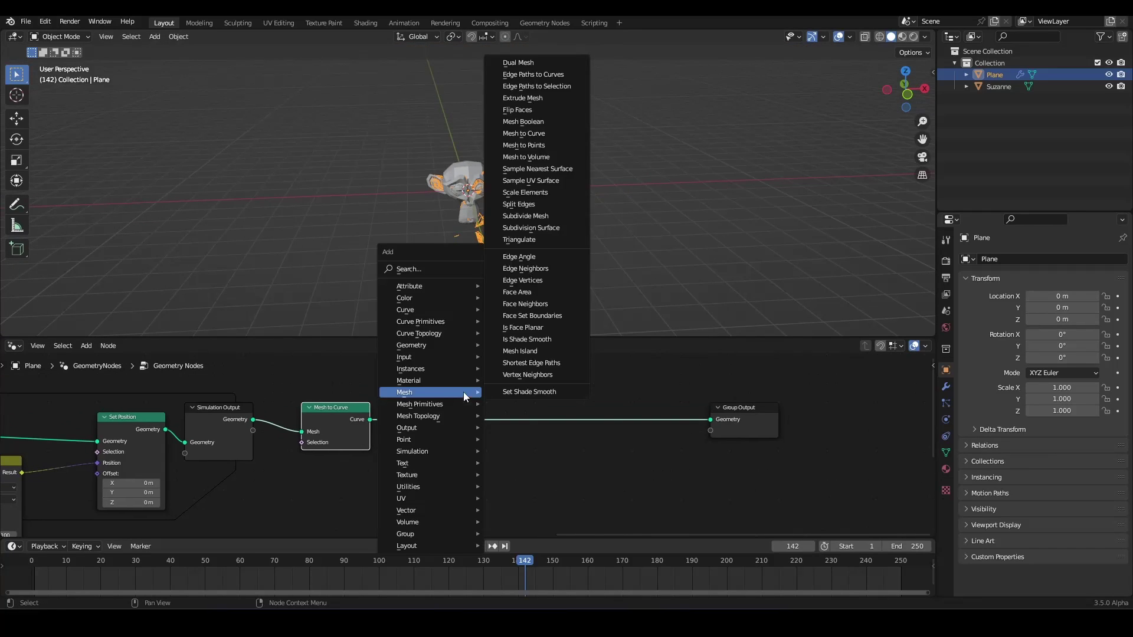
mouse_move(432, 310)
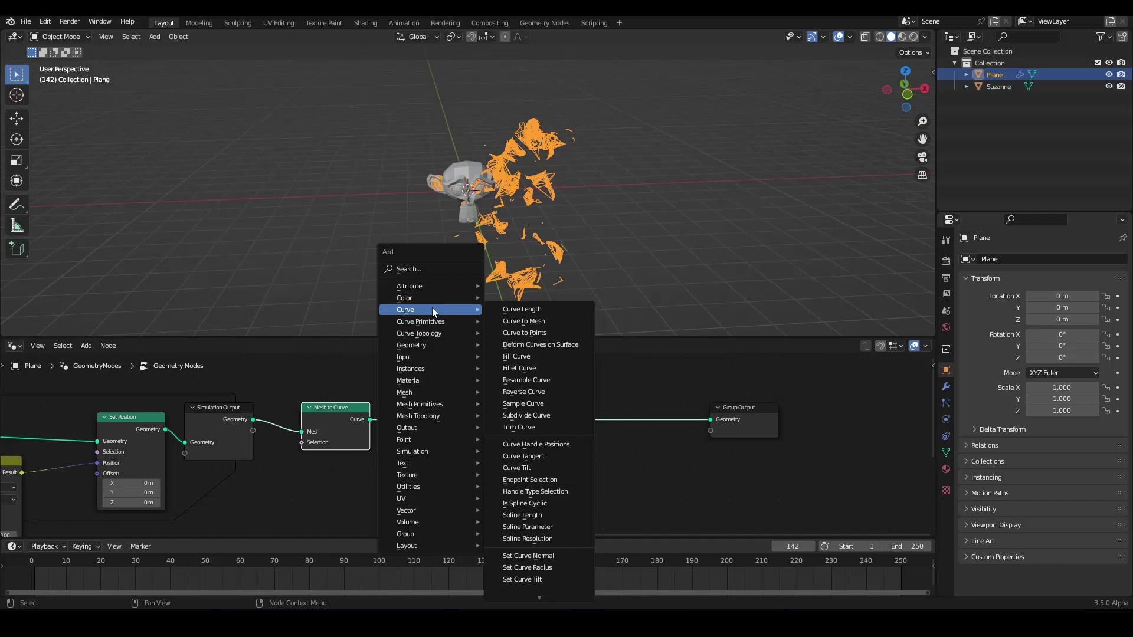
click(554, 321)
click(431, 395)
Add a Curve Circle as the tube's profile curve with a 0.03 m radius.
key(shift+a)
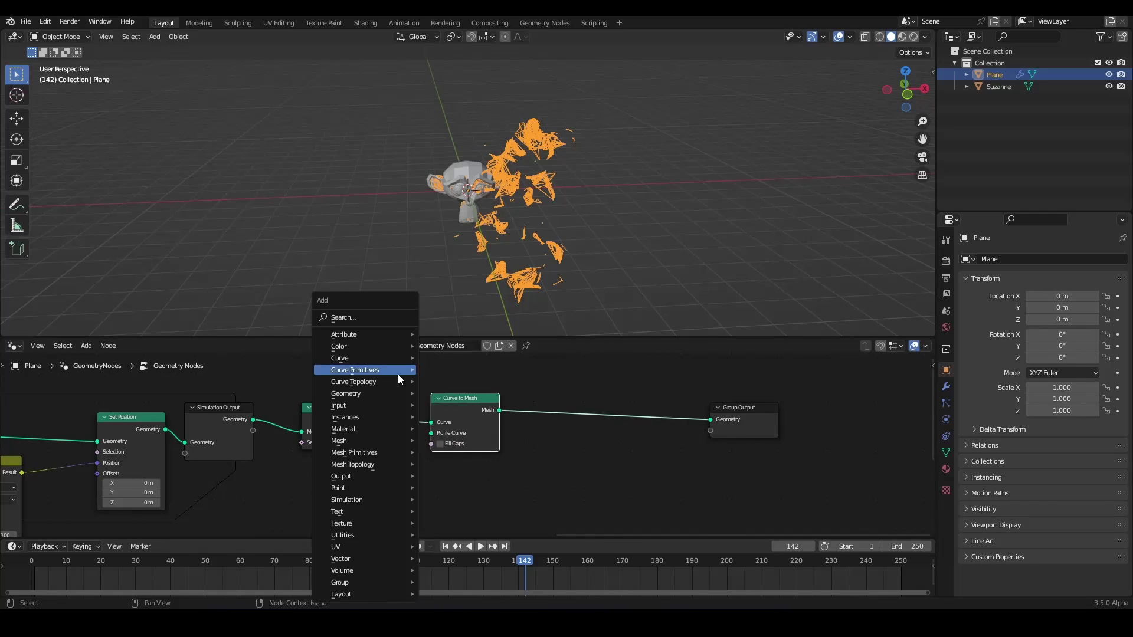
mouse_move(398, 378)
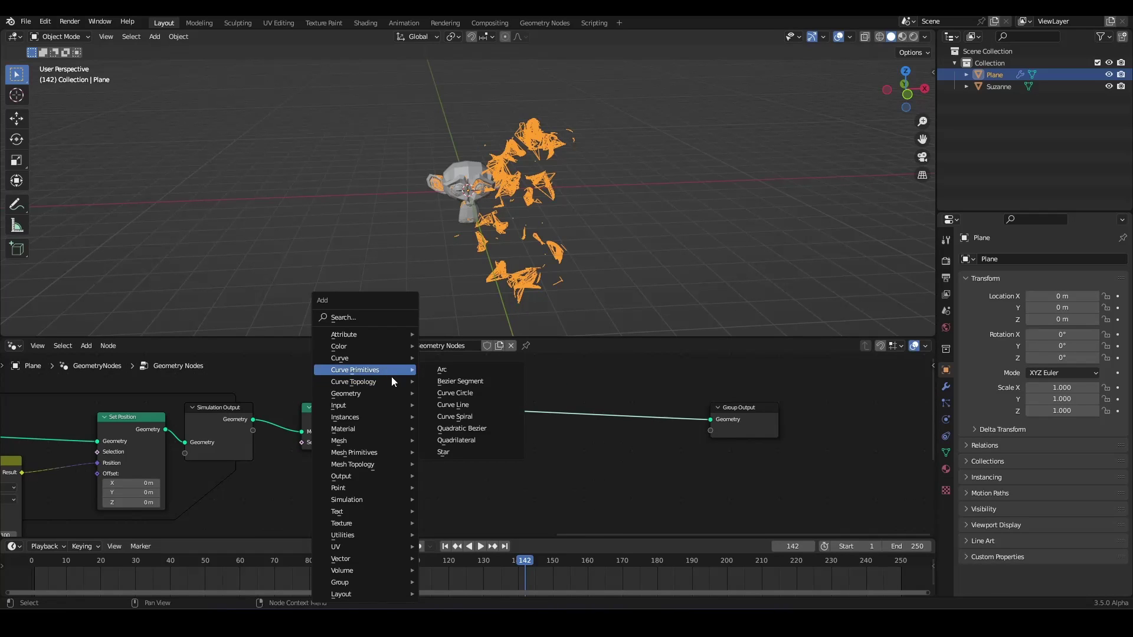
click(458, 392)
click(272, 466)
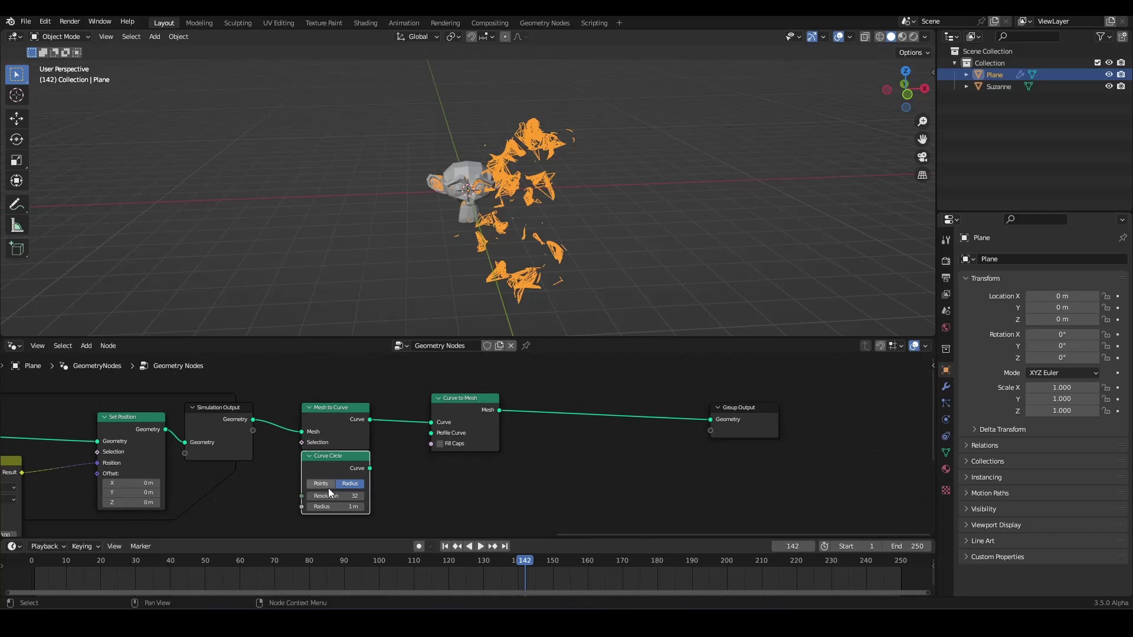
scroll(390, 453, up, 2)
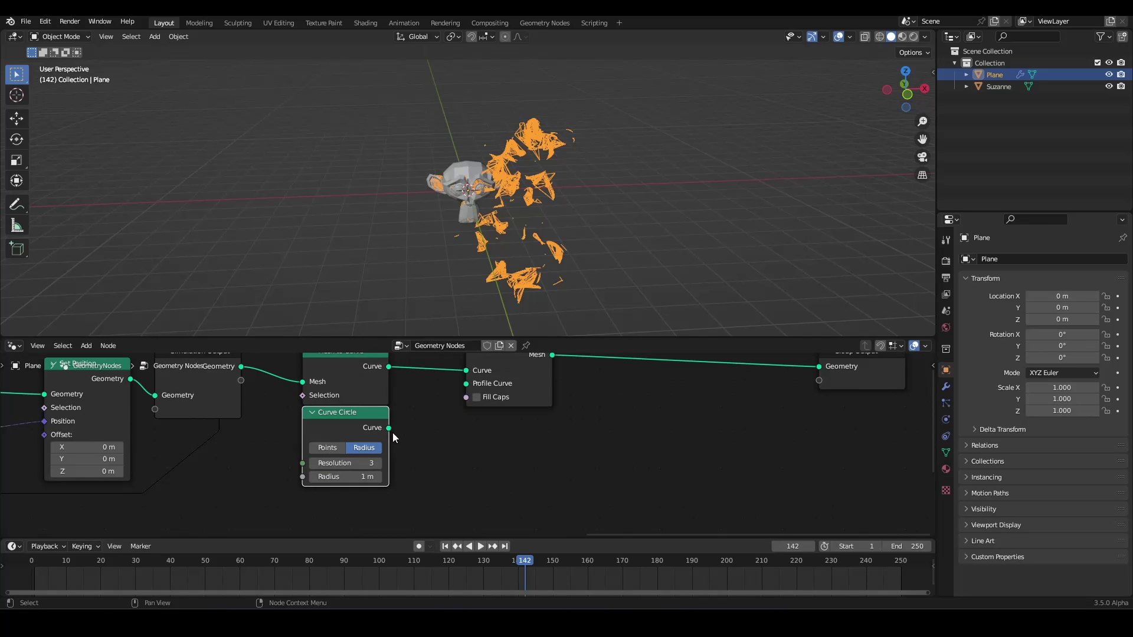
drag(474, 386, 476, 385)
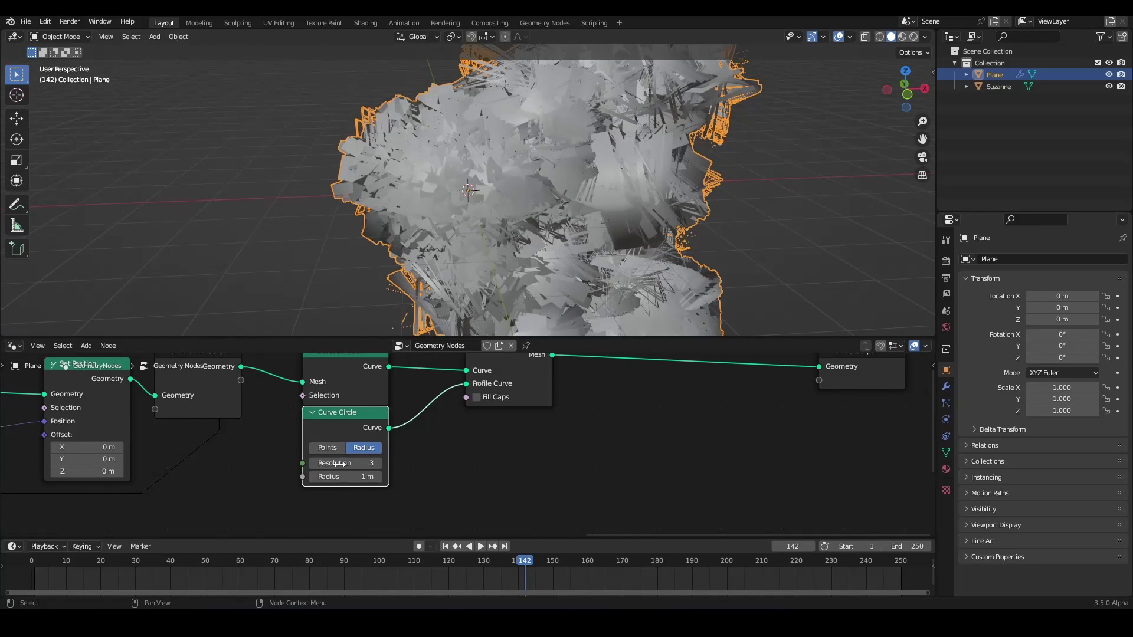
text(0.1)
key(Return)
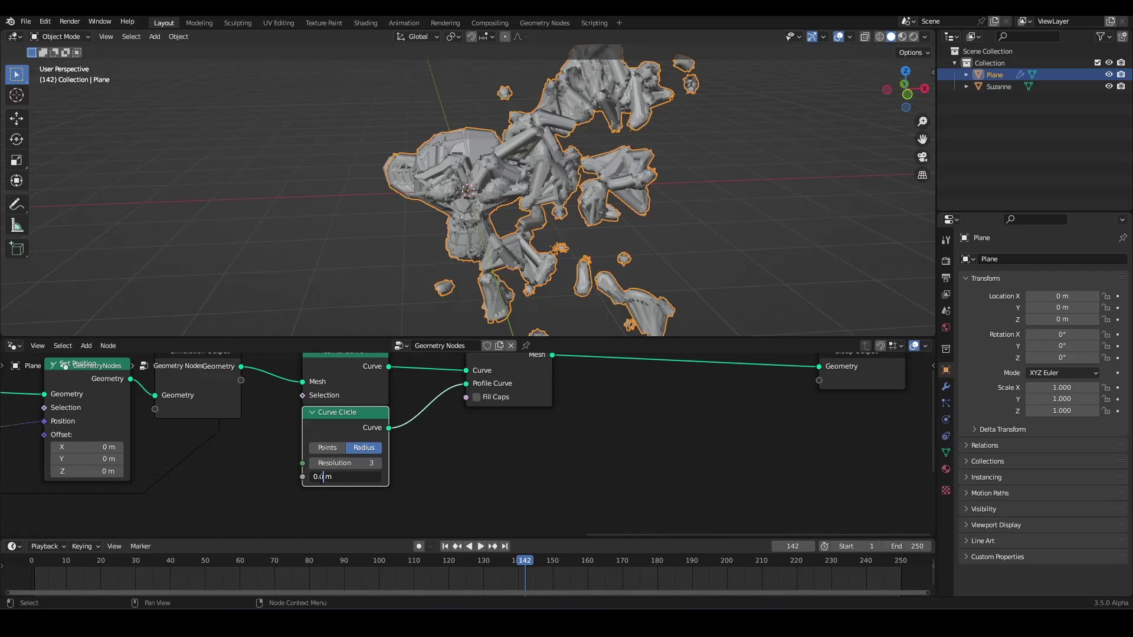
text(3)
key(Return)
Reposition the Curve Circle node and orbit the view to see the tubes upright.
scroll(662, 226, up, 8)
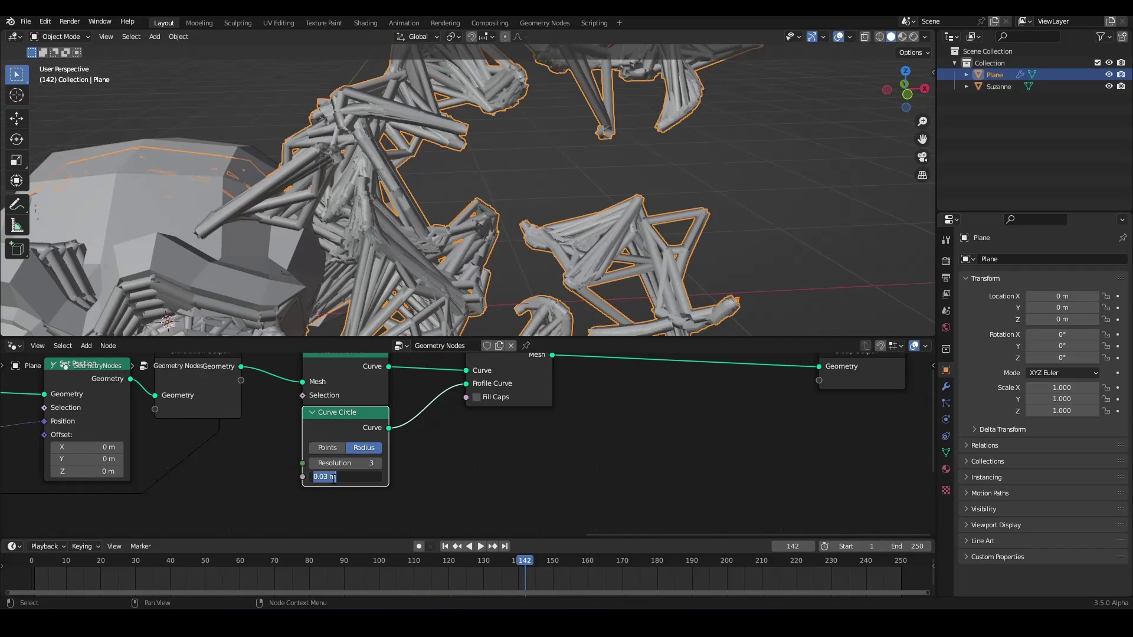
scroll(522, 257, down, 5)
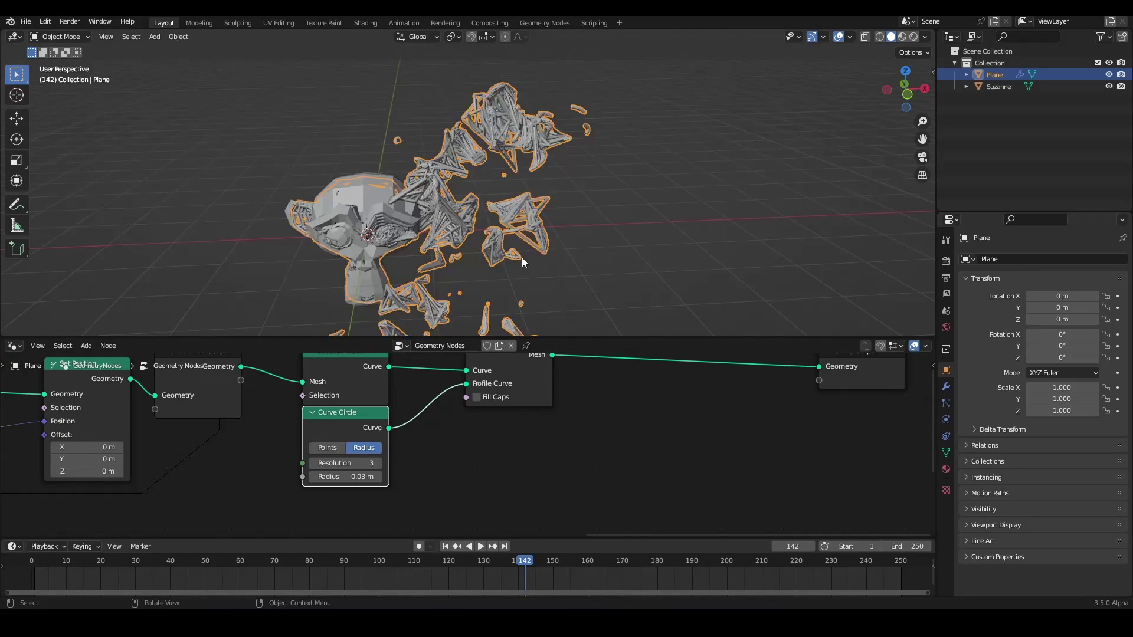
mouse_move(521, 258)
middle_down()
mouse_move(410, 214)
mouse_move(427, 232)
mouse_move(533, 236)
mouse_move(507, 254)
middle_up()
scroll(475, 236, up, 8)
scroll(423, 429, down, 2)
mouse_move(382, 419)
mouse_down()
mouse_move(403, 440)
mouse_move(382, 423)
mouse_up()
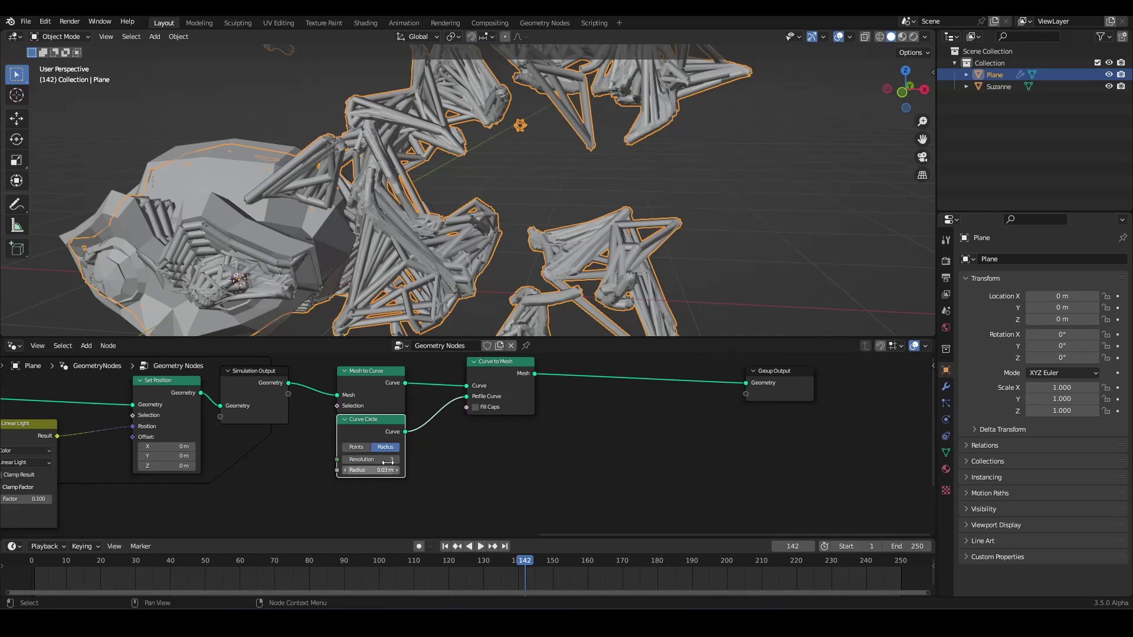
scroll(406, 227, down, 6)
scroll(466, 203, down, 2)
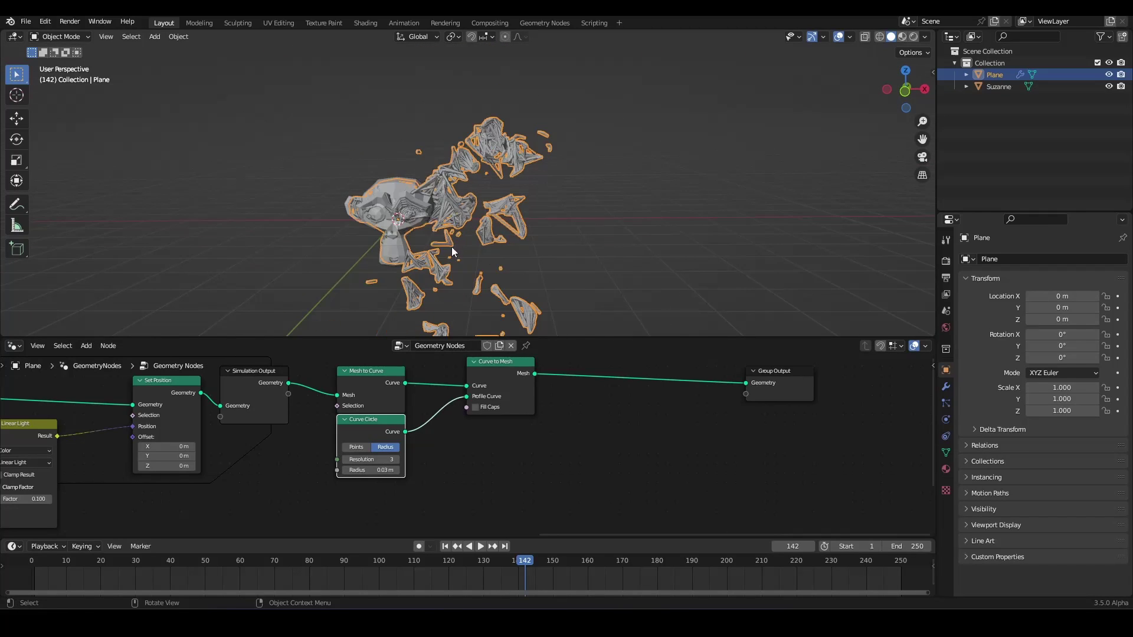
middle_drag(451, 247, 448, 213)
Test the tube trail by moving Suzanne during playback.
click(434, 217)
key(space)
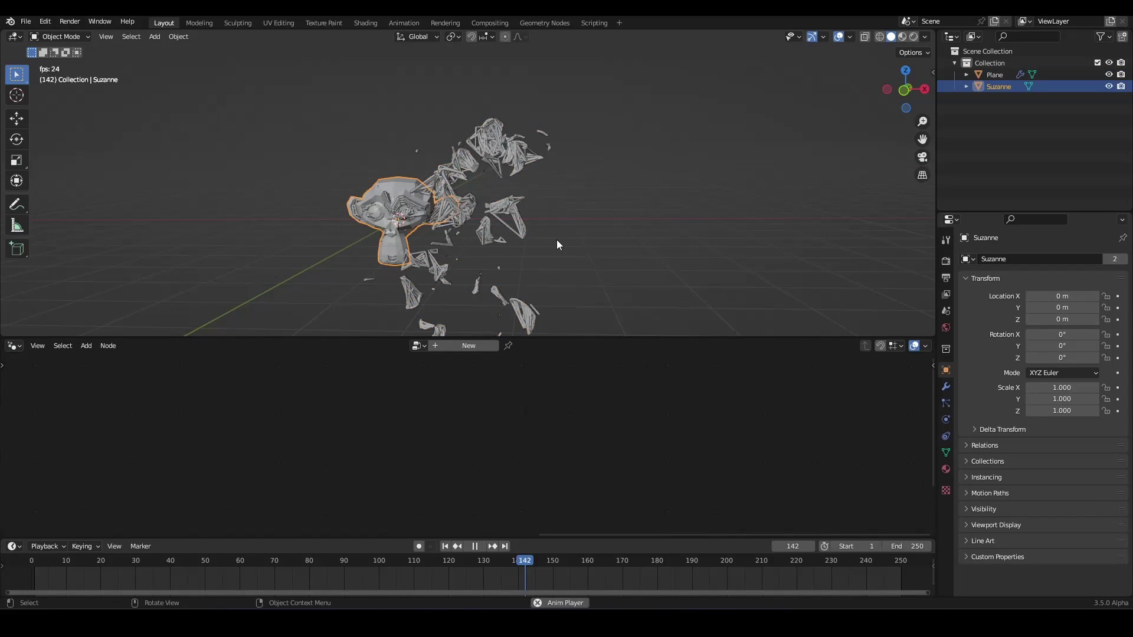
key(g)
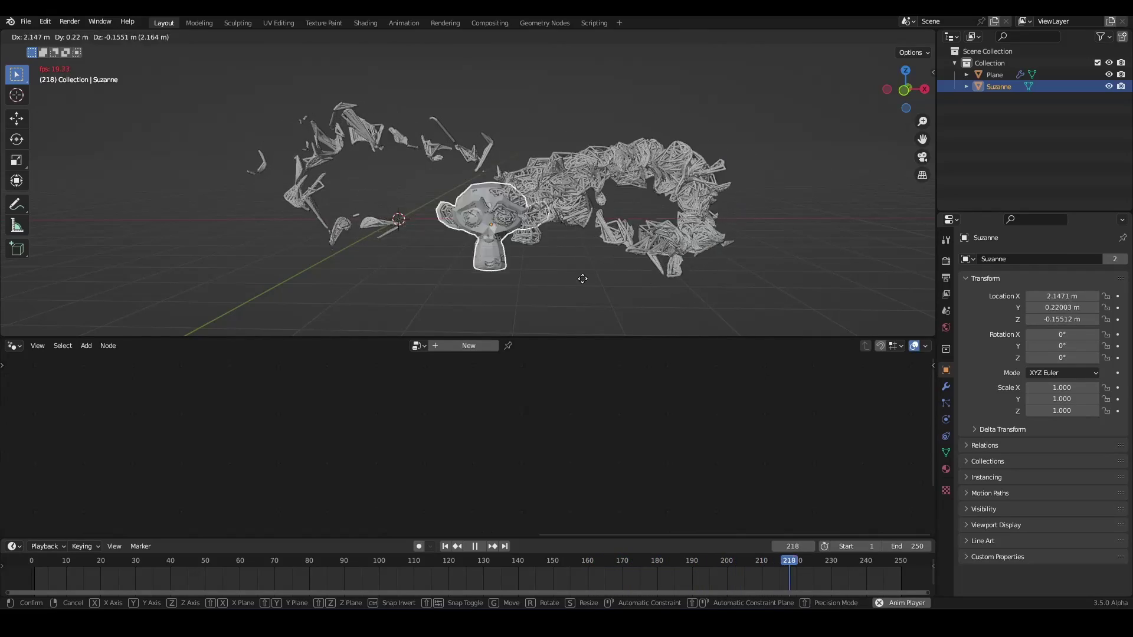
key(Escape)
key(space)
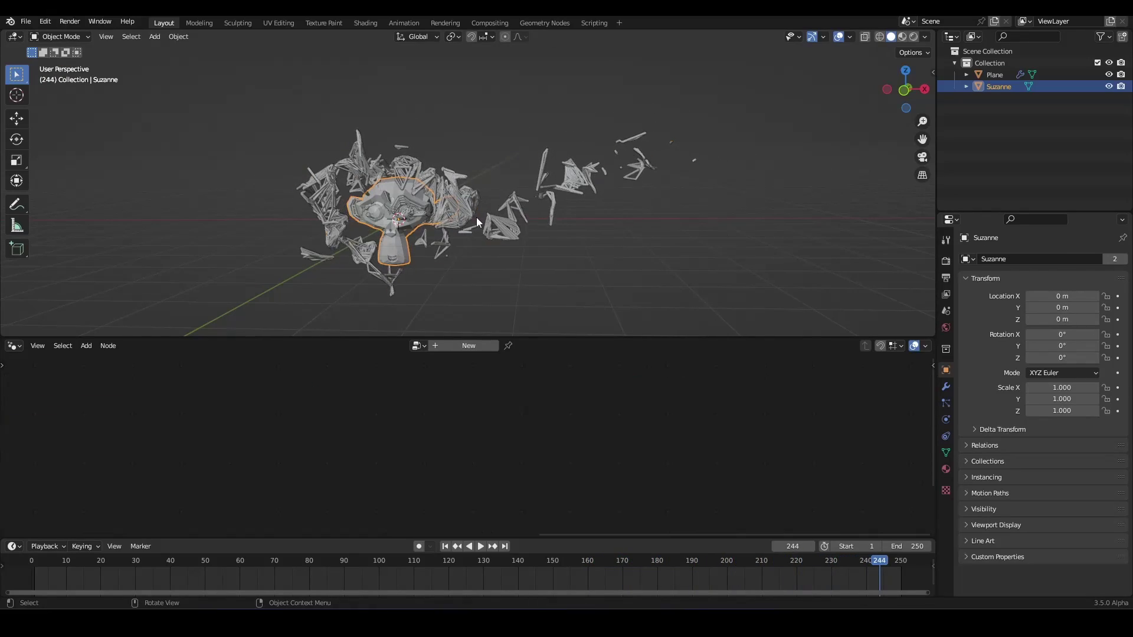
Create a new material, Material.001, on the Plane.
click(476, 217)
scroll(425, 443, down, 3)
scroll(494, 450, up, 4)
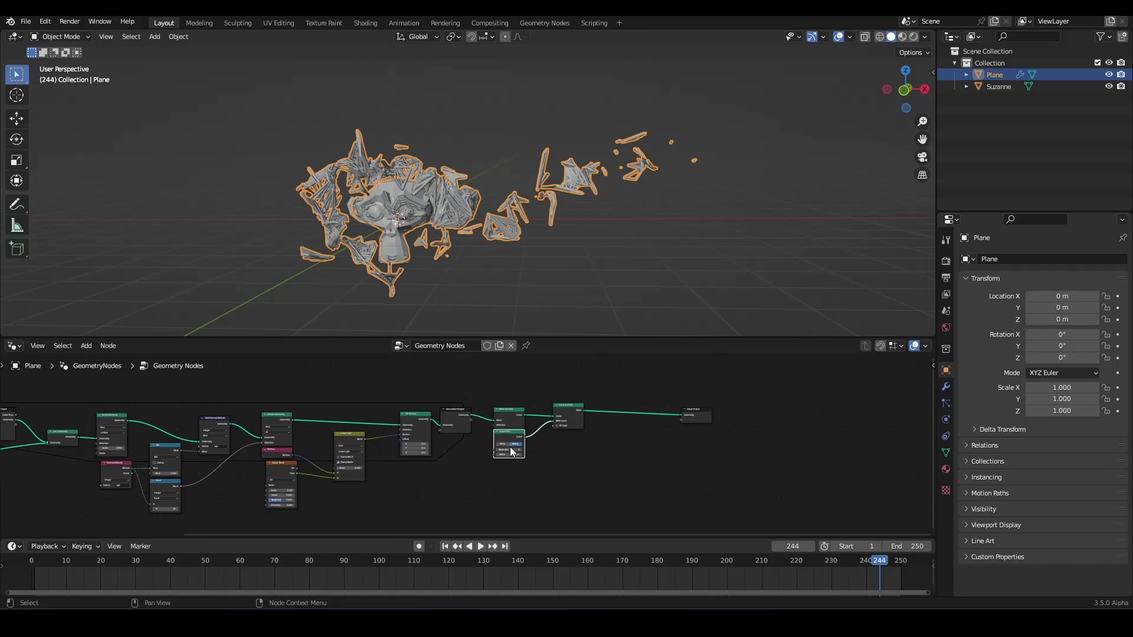
scroll(510, 447, down, 3)
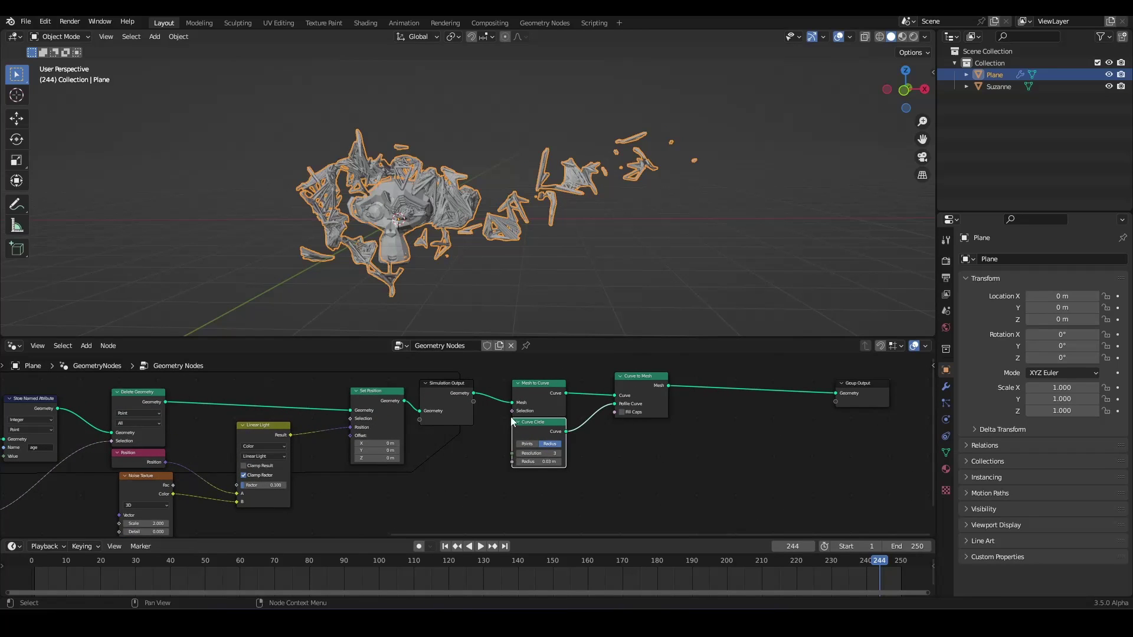
click(946, 469)
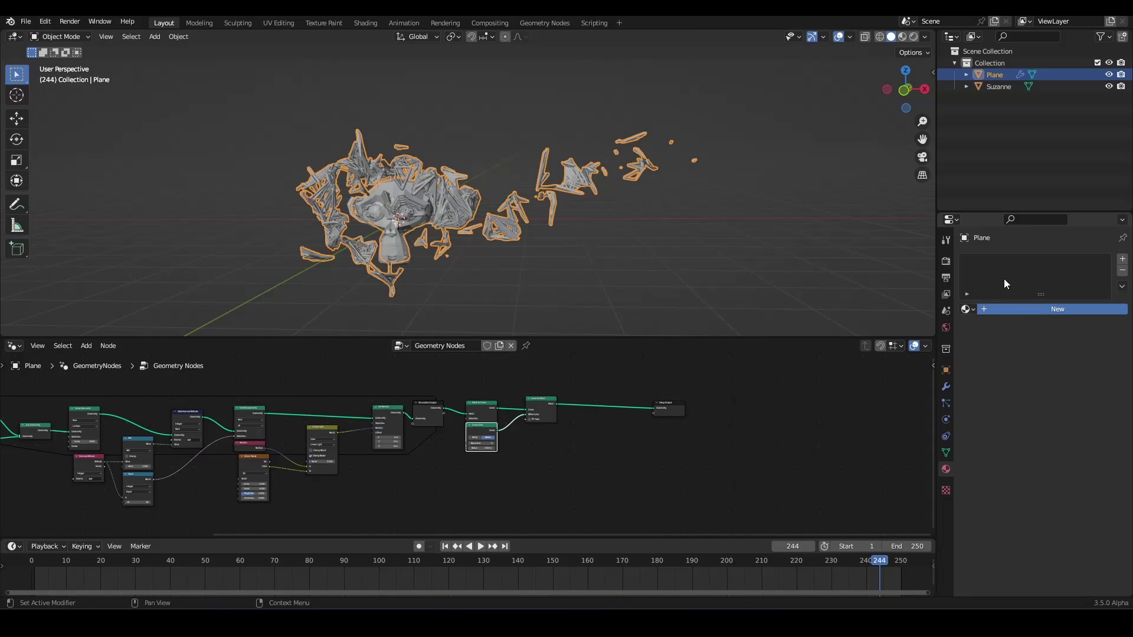
click(1058, 308)
Add a Set Material node before Group Output and assign Material.001 to it.
scroll(458, 443, up, 3)
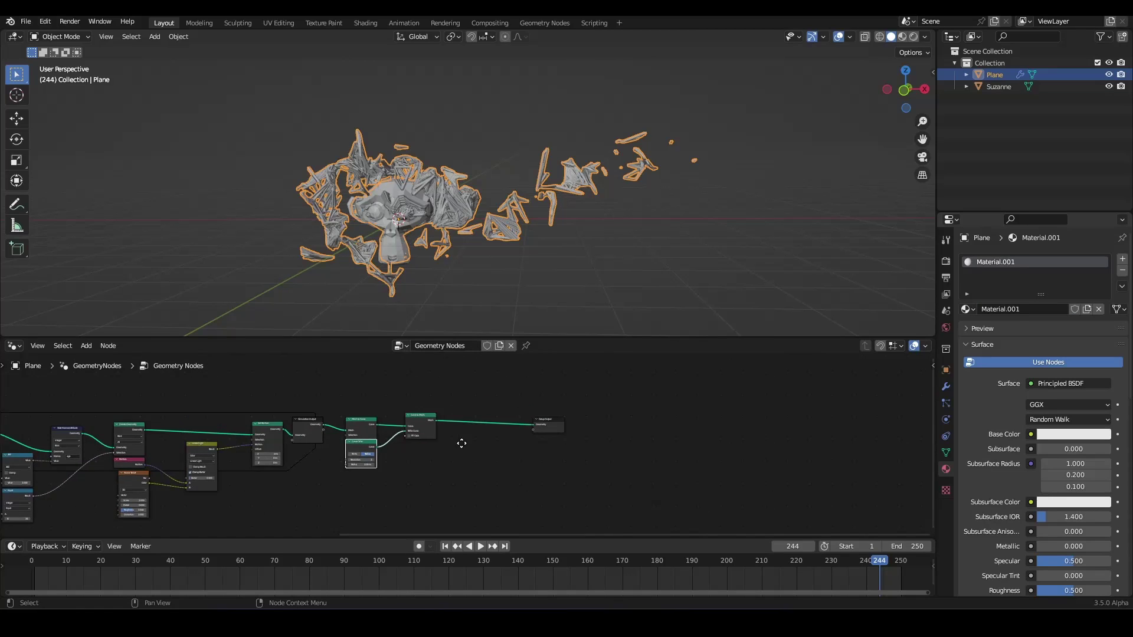
scroll(458, 443, up, 2)
key(shift+a)
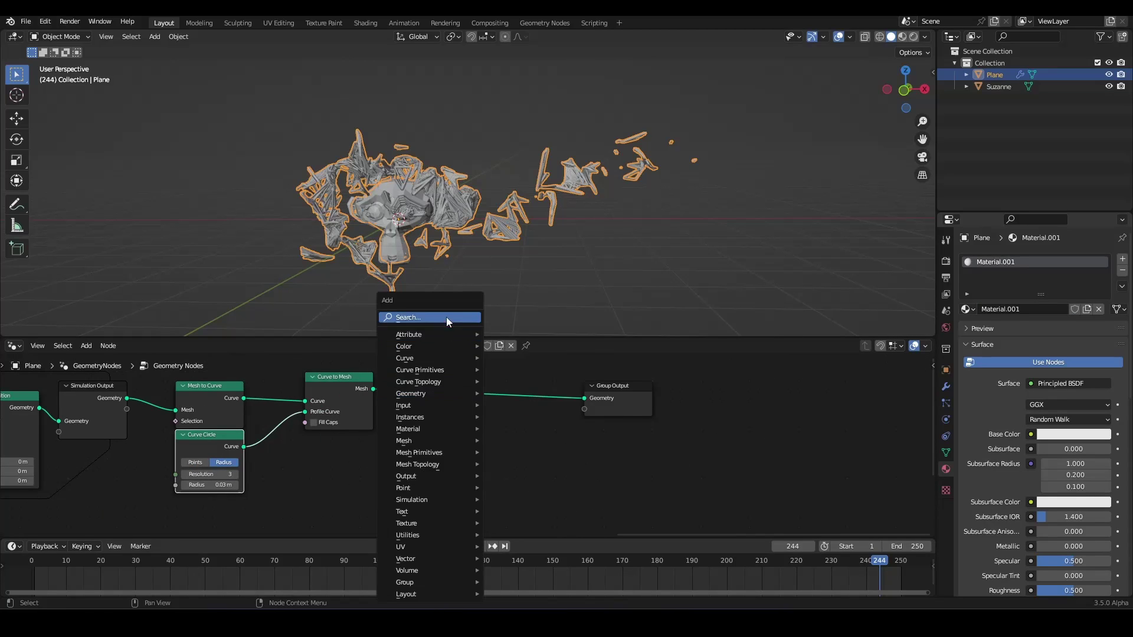
text(set)
click(472, 350)
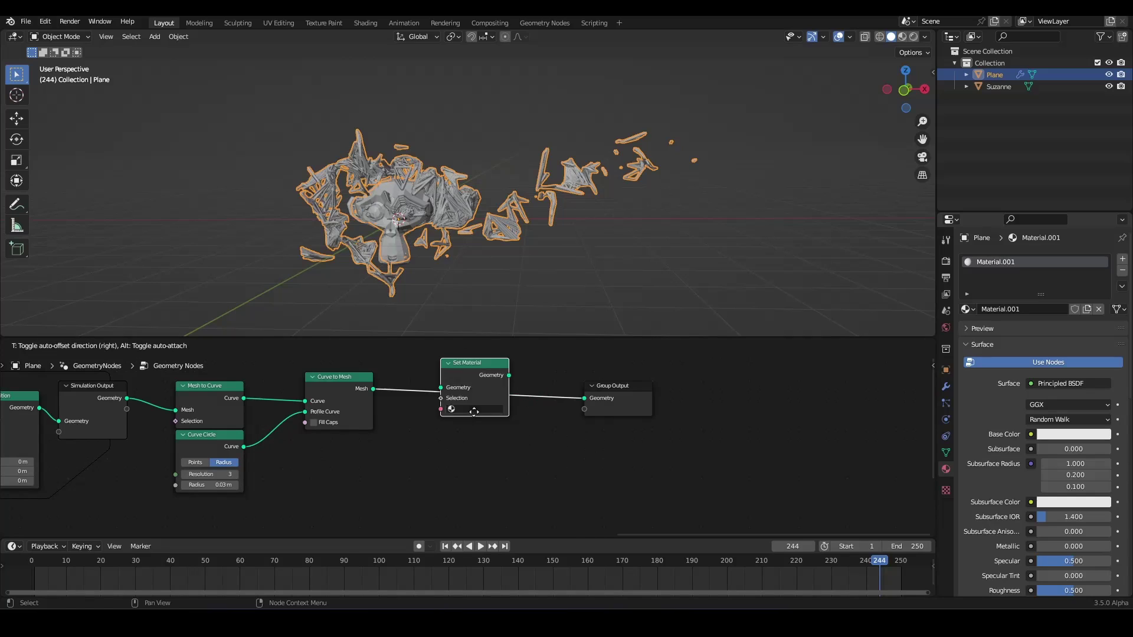
click(496, 409)
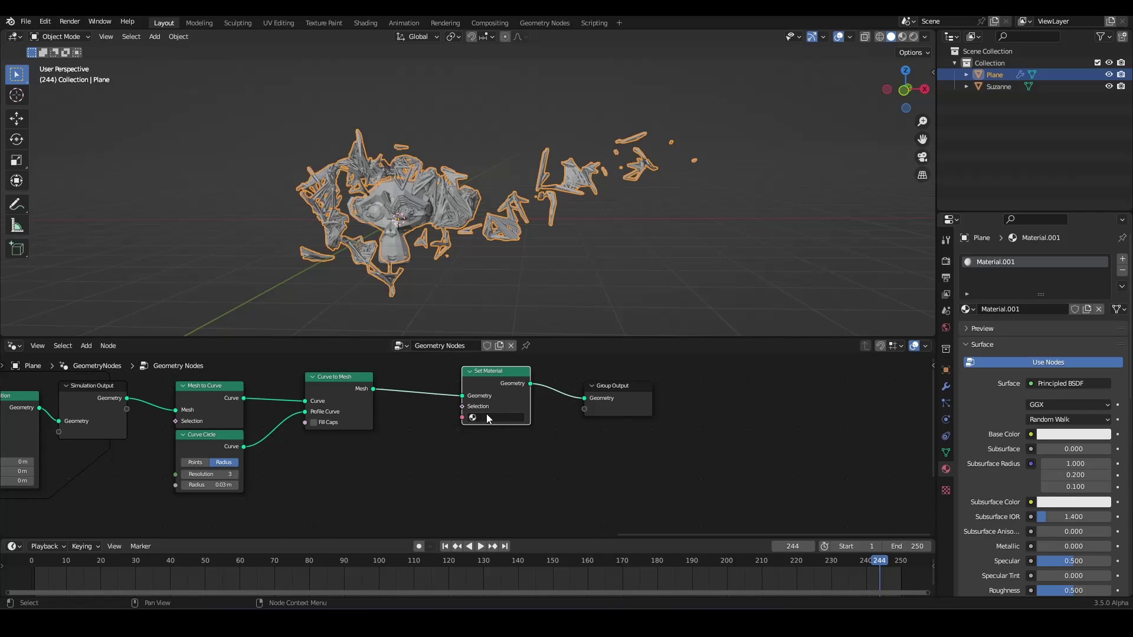
click(487, 415)
Show the trail material in the Shader Editor and switch the viewport to Rendered shading.
click(14, 346)
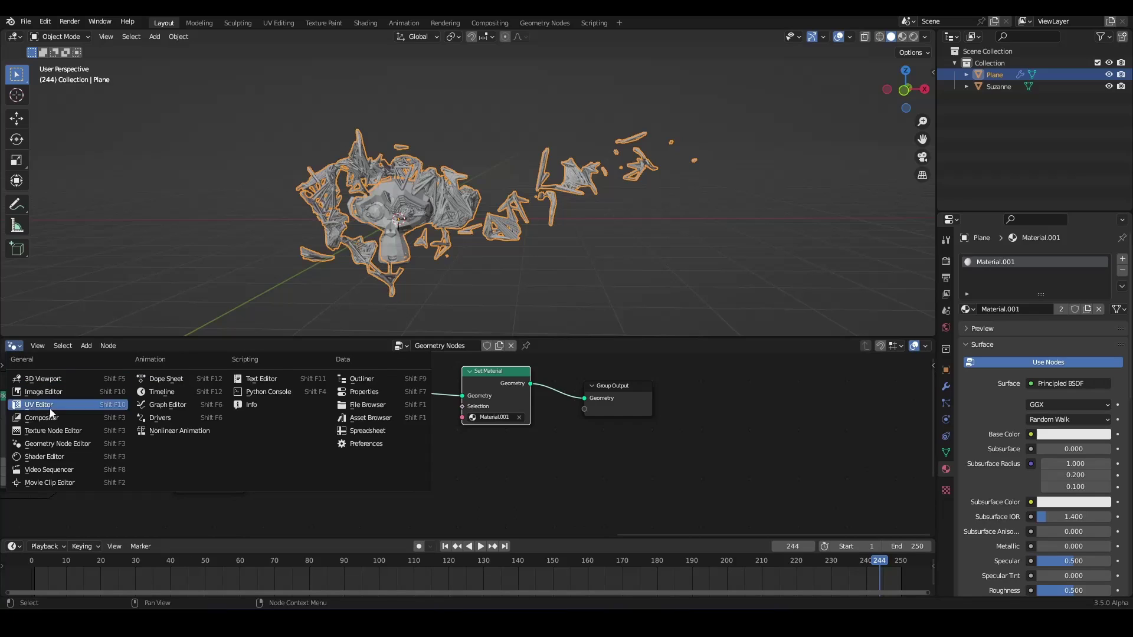
click(71, 455)
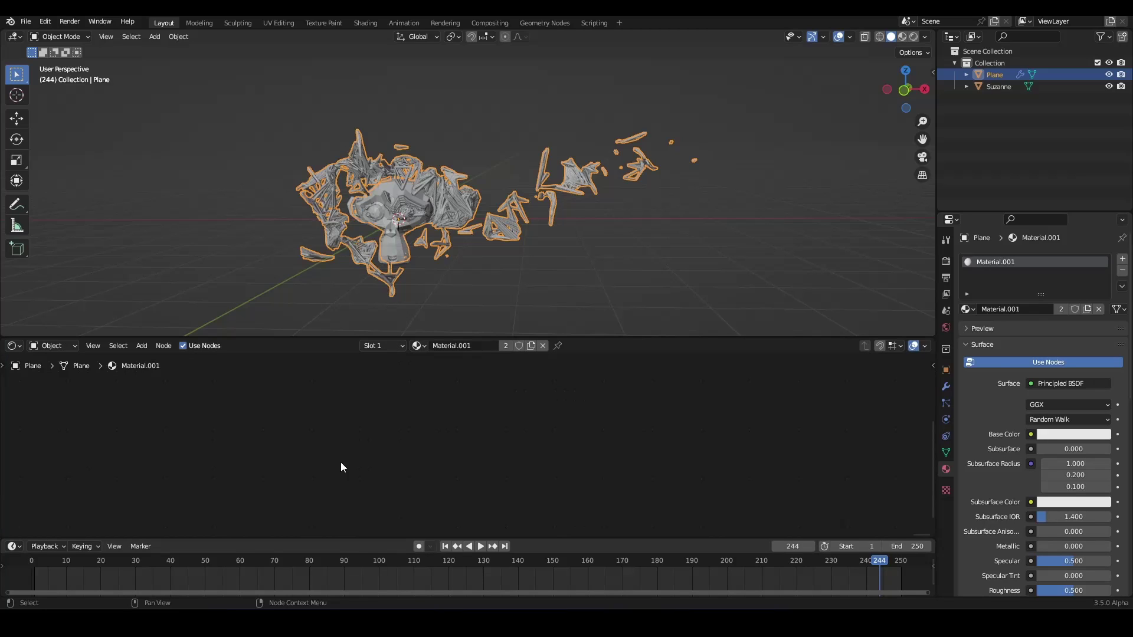
key(Home)
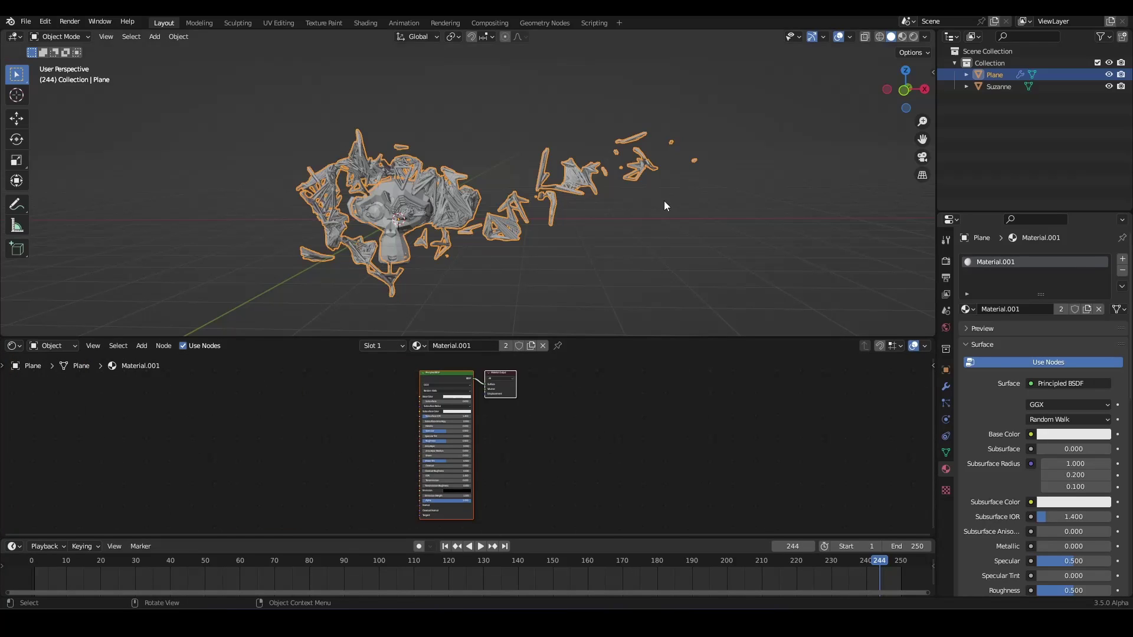
click(946, 262)
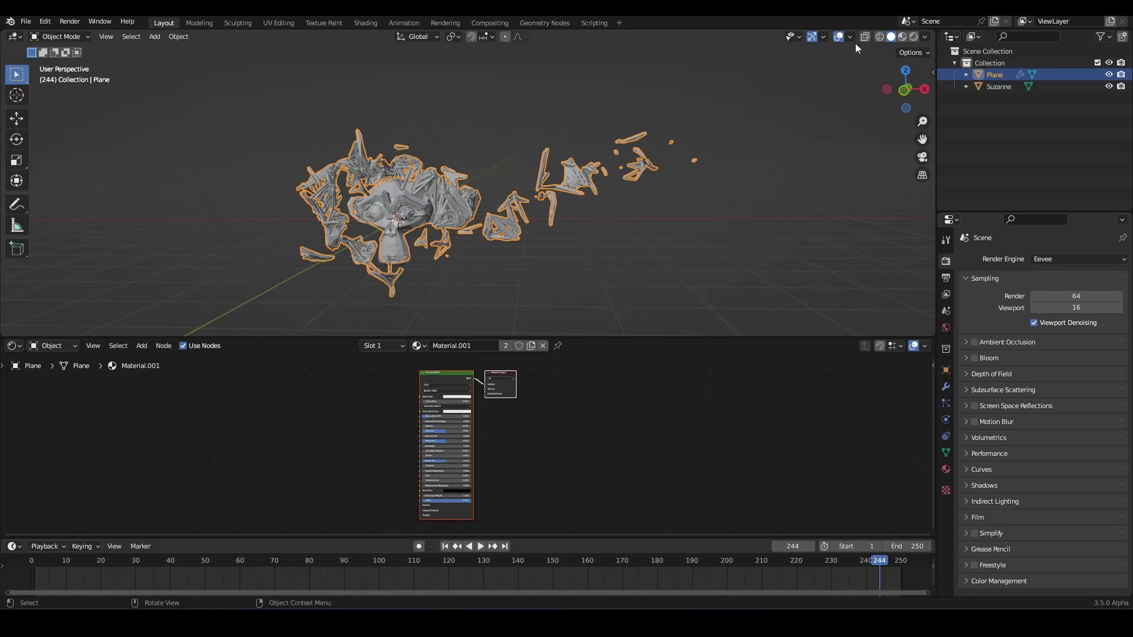
key(z)
key(Up)
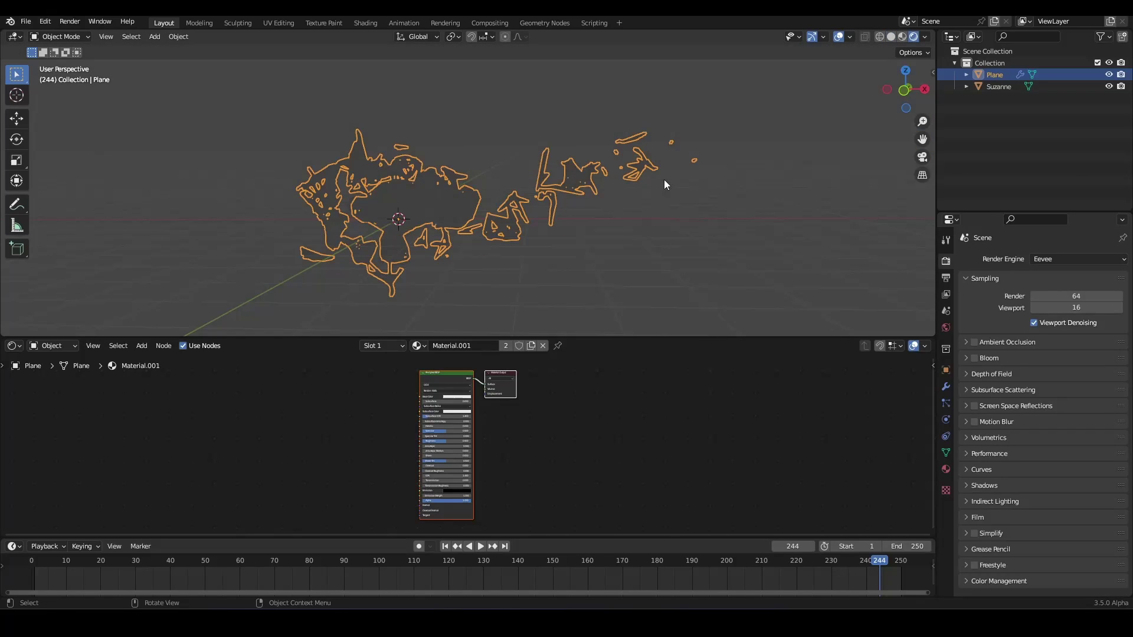
scroll(450, 507, up, 6)
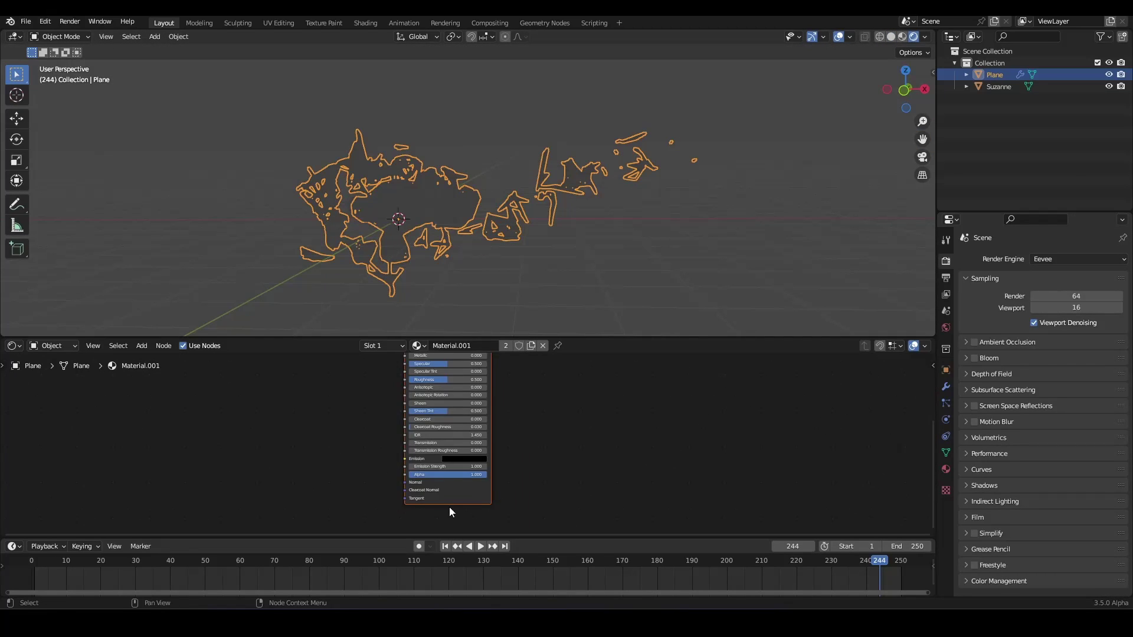
Set the Principled BSDF emission colour to white so the trails glow.
click(466, 461)
drag(510, 380, 511, 333)
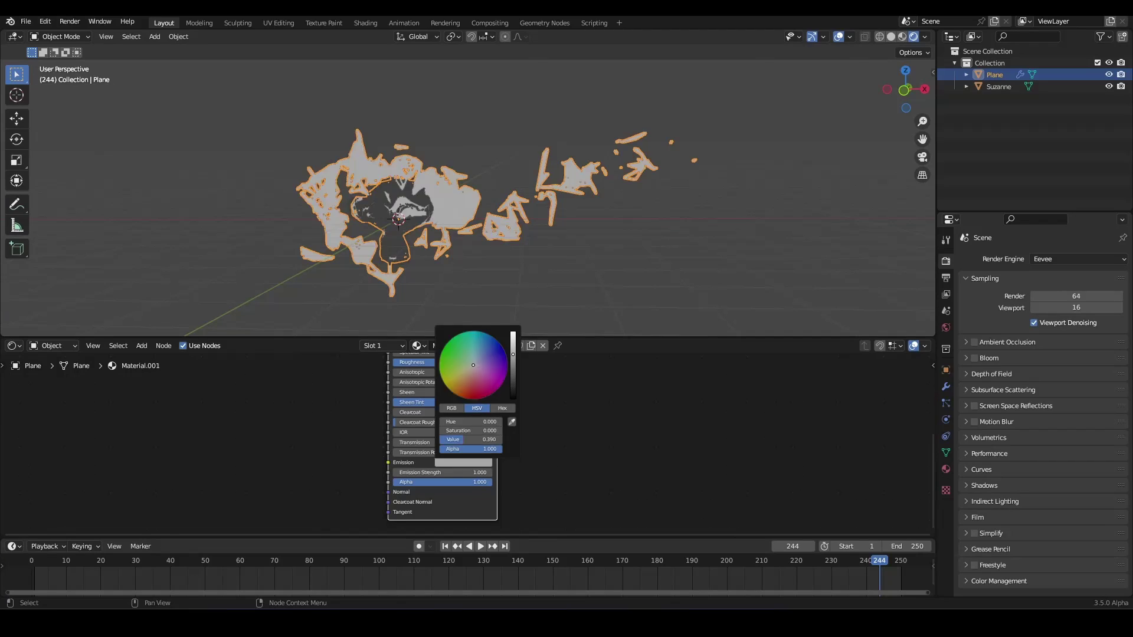
mouse_move(523, 187)
middle_down()
mouse_move(622, 183)
mouse_move(533, 181)
middle_up()
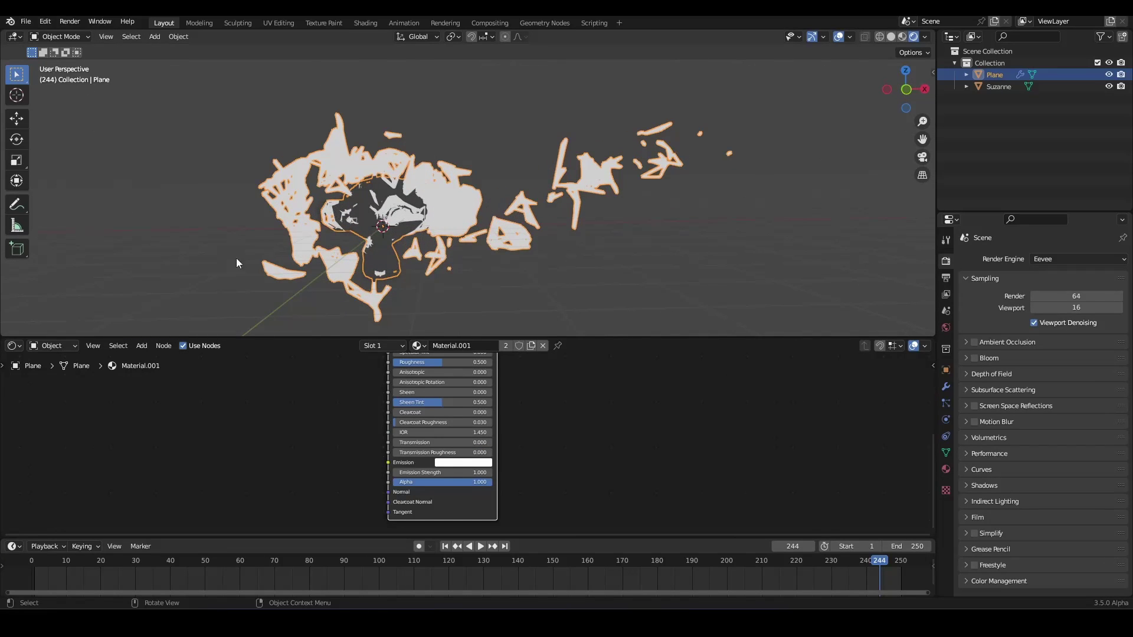
click(14, 346)
scroll(532, 434, down, 2)
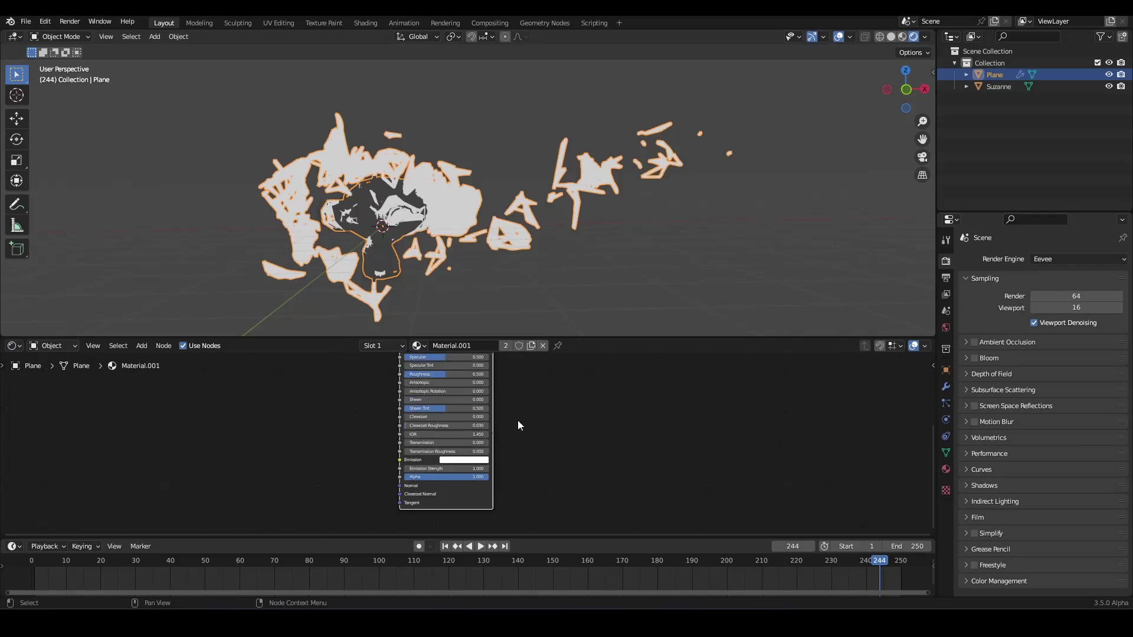
Link the age Named Attribute to a new Group Output and name the output attribute age.
click(15, 348)
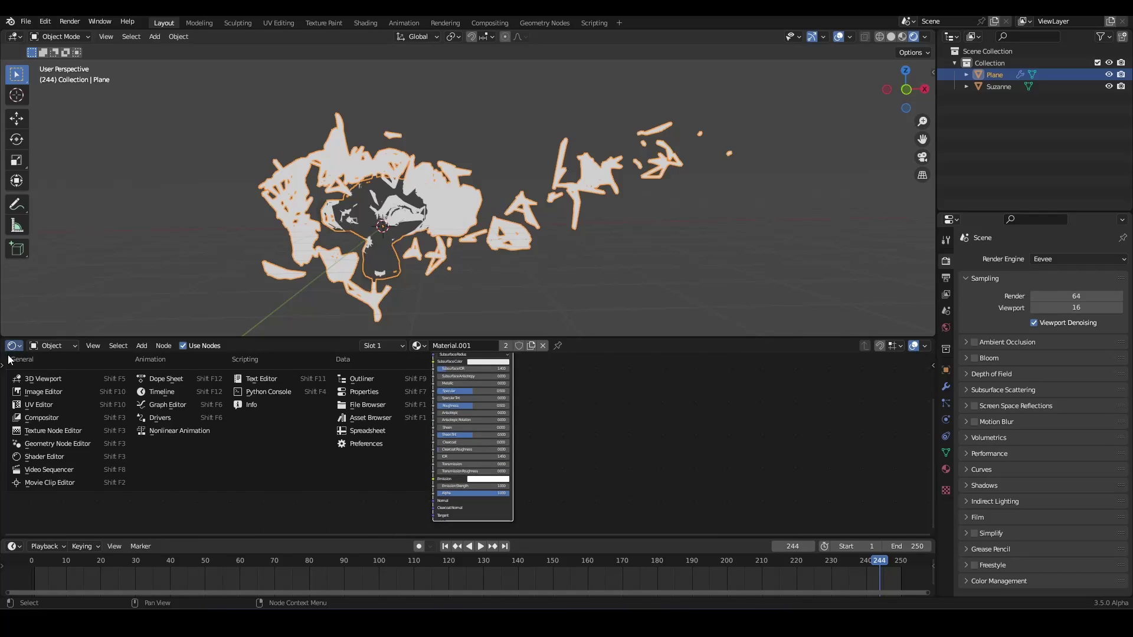
click(15, 347)
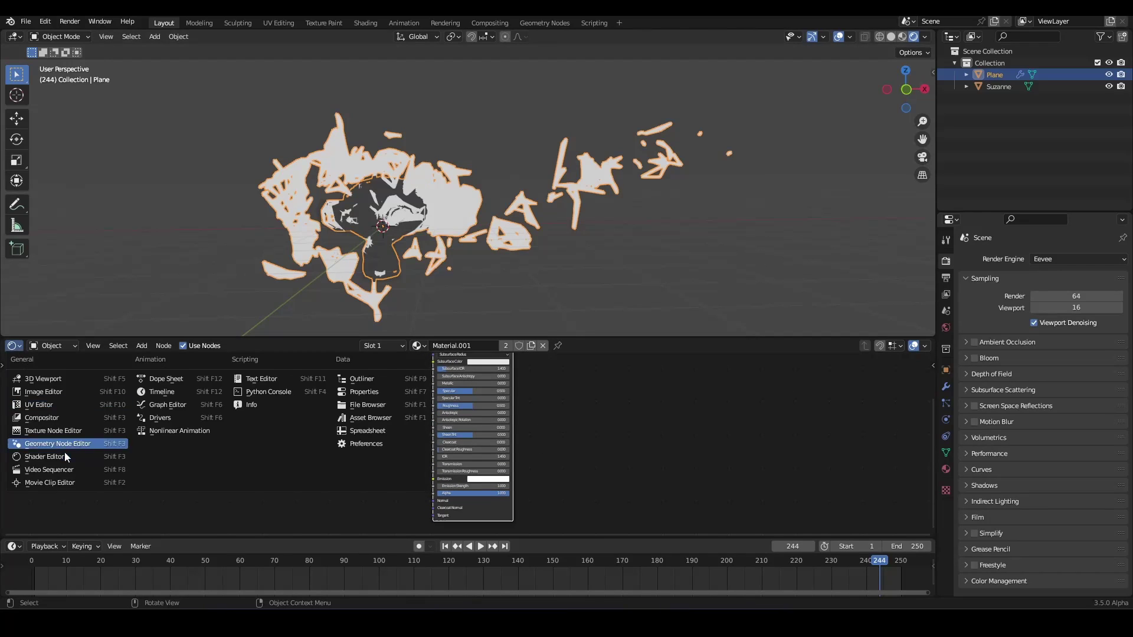
click(59, 447)
scroll(449, 455, down, 3)
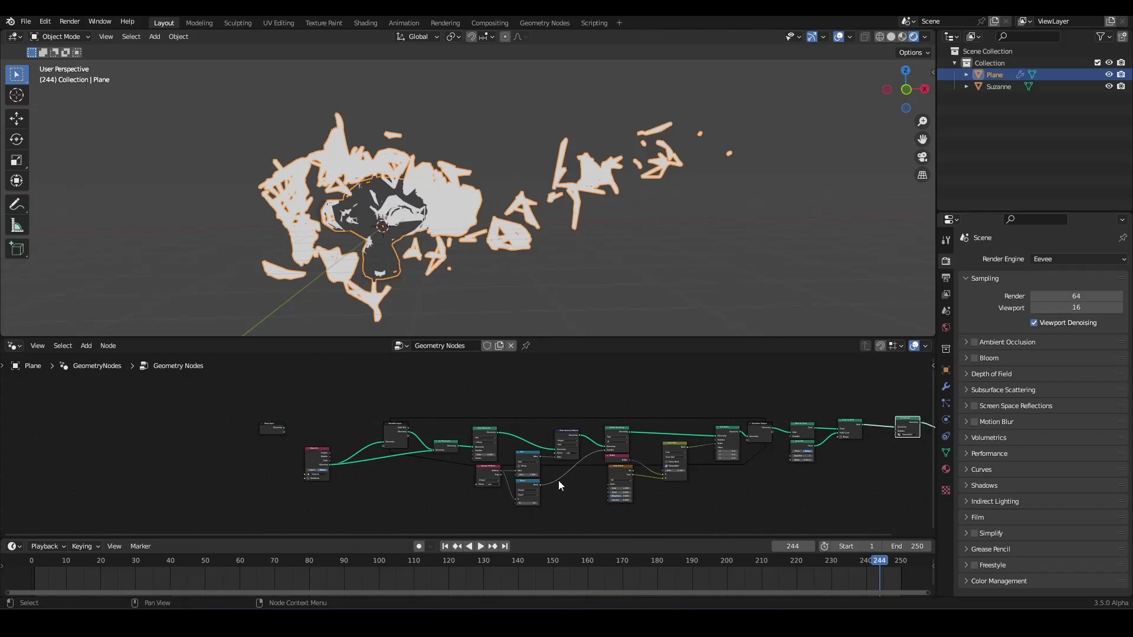
middle_drag(558, 480, 346, 454)
scroll(345, 453, up, 2)
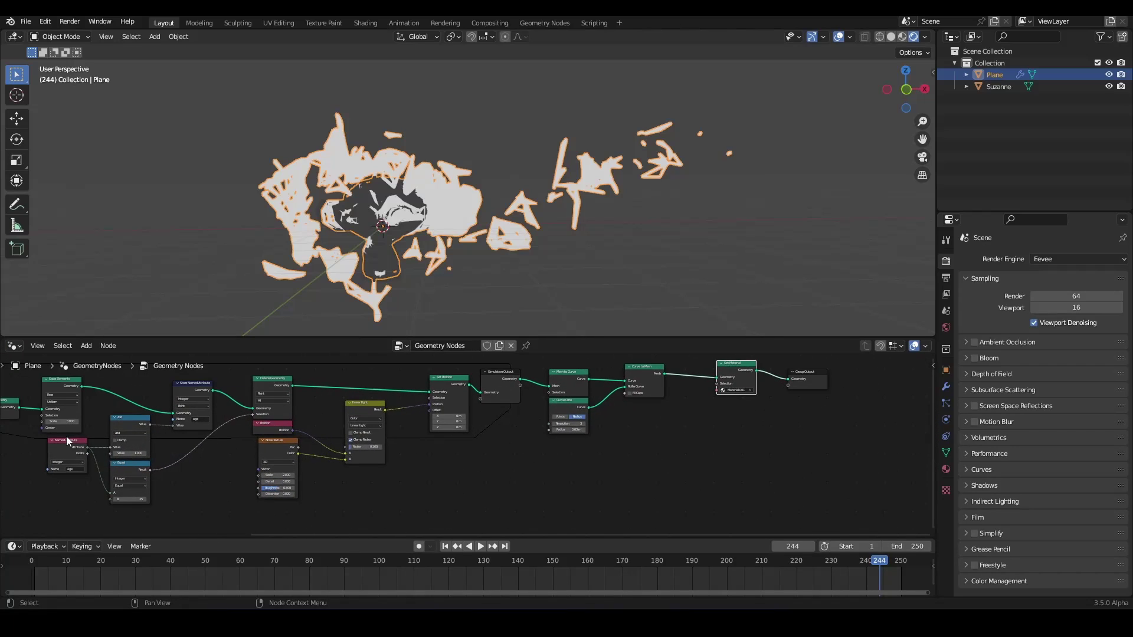
drag(86, 449, 792, 385)
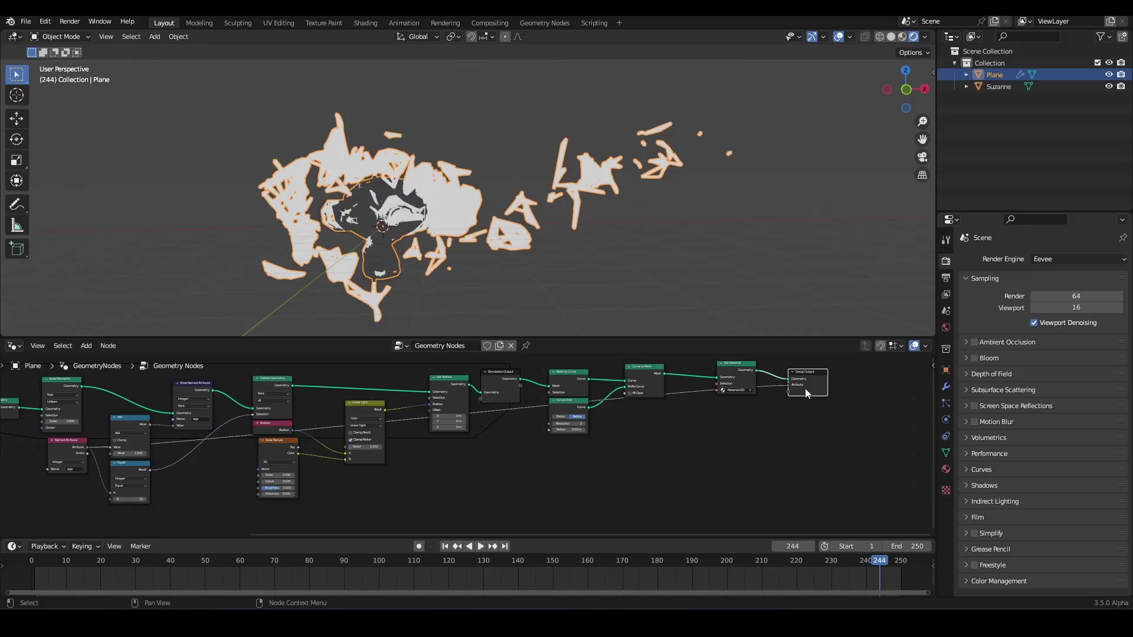
click(946, 387)
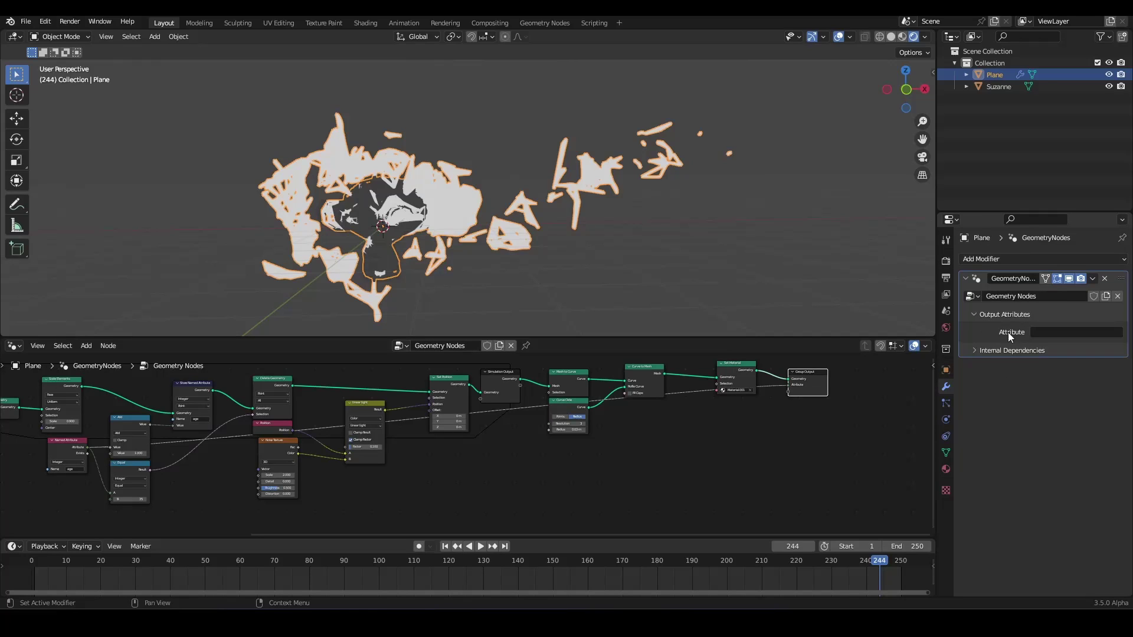
click(1043, 333)
key(Return)
Switch back to the Shader Editor with Material.001's Principled BSDF in view.
click(14, 346)
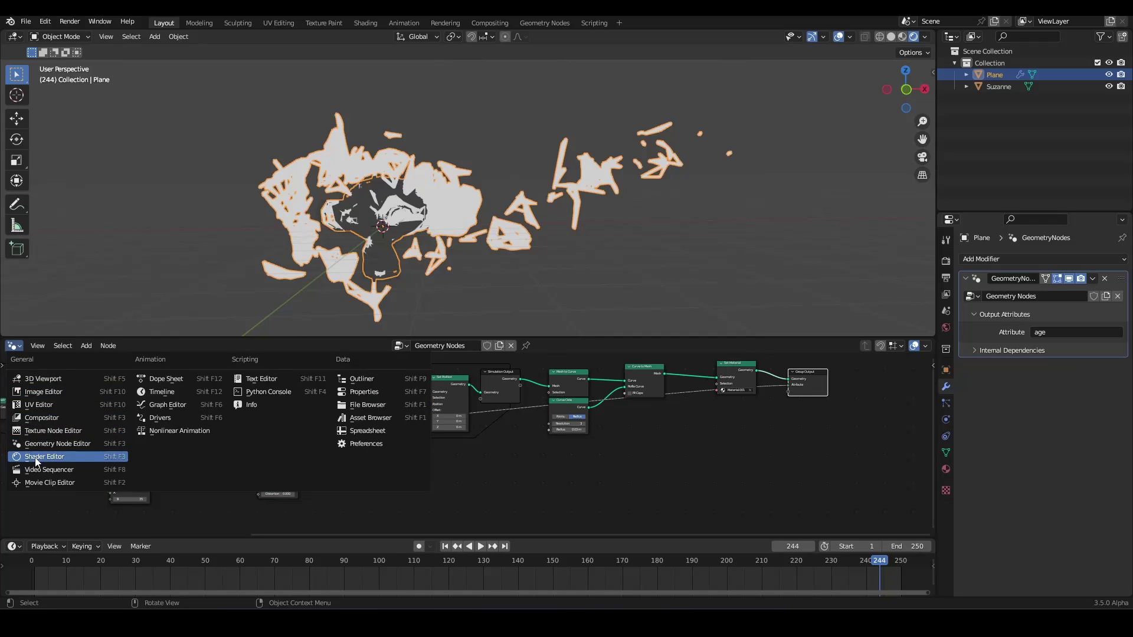
click(35, 457)
middle_drag(271, 420, 689, 474)
scroll(477, 462, up, 2)
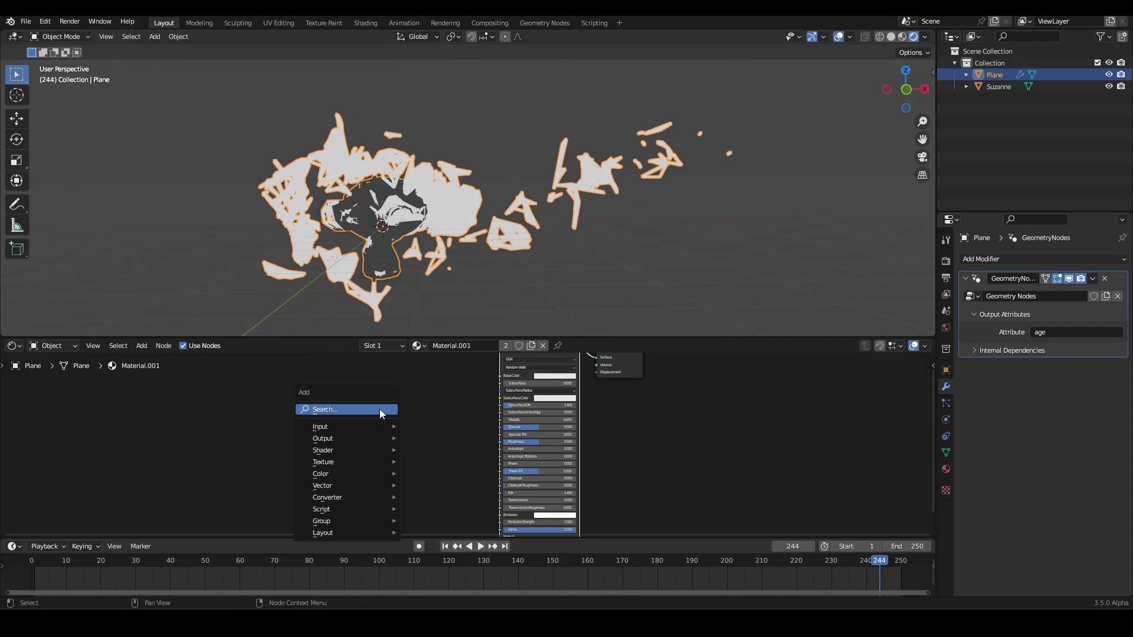
Add an Attribute node reading age and connect its Color to Base Color.
click(380, 412)
text(at)
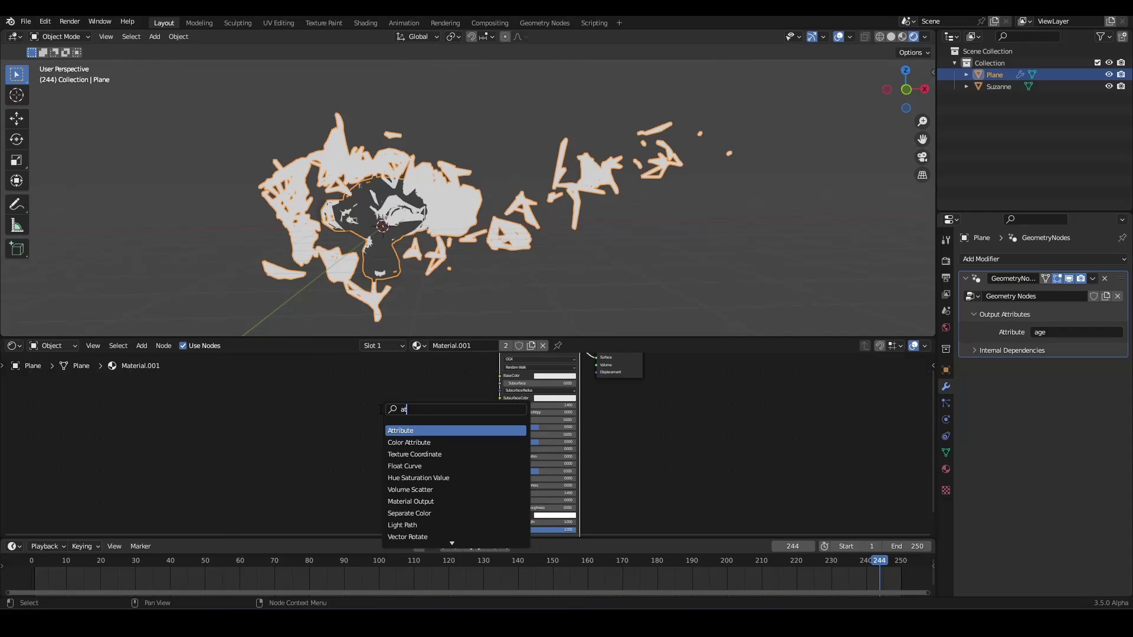
click(407, 430)
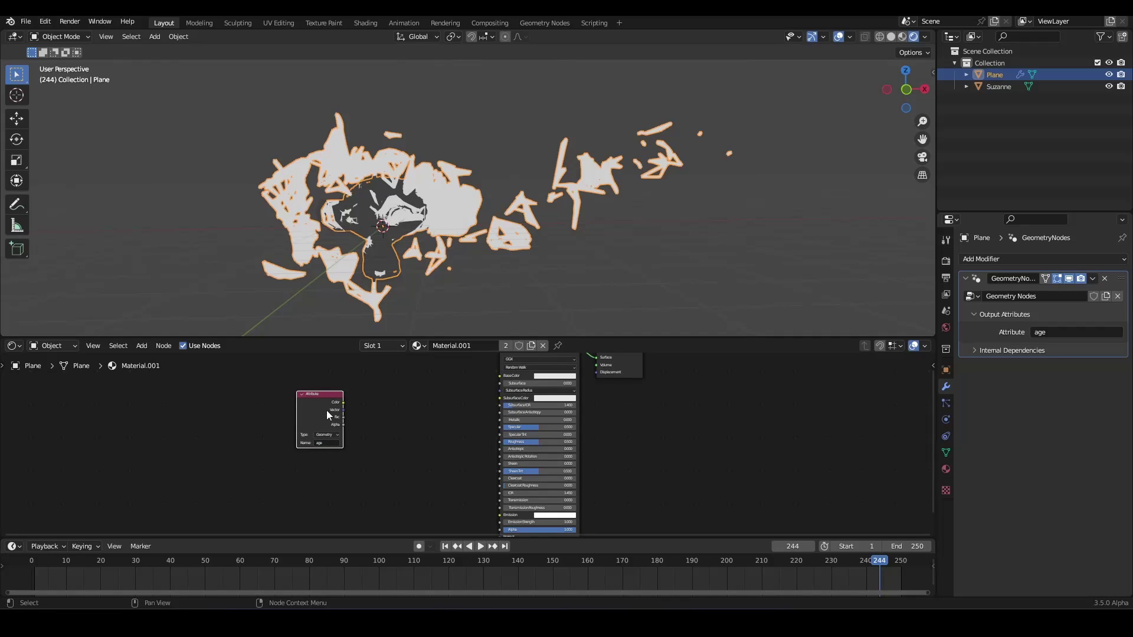
key(f)
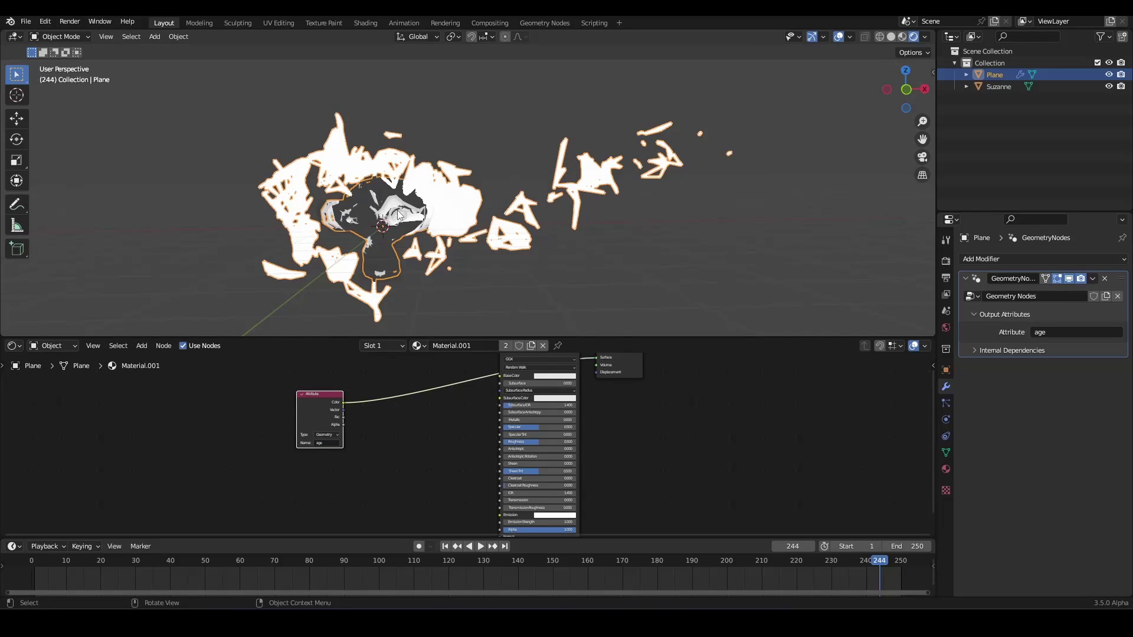
scroll(399, 215, up, 3)
scroll(400, 215, down, 2)
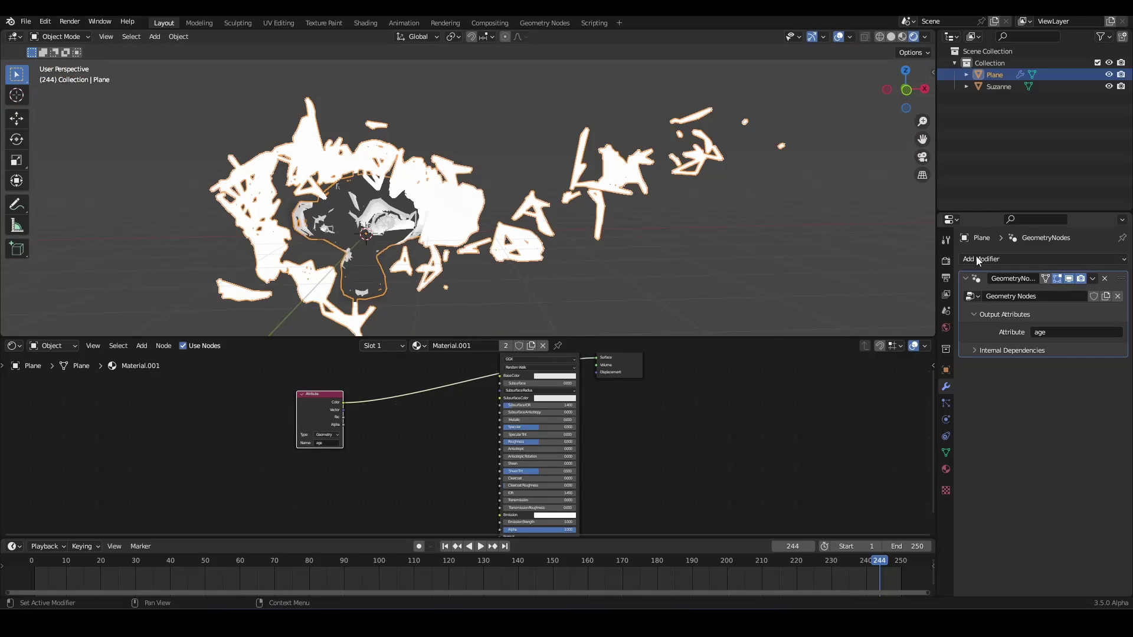
Enable Bloom in the Eevee render settings.
click(946, 261)
click(975, 358)
scroll(416, 207, down, 3)
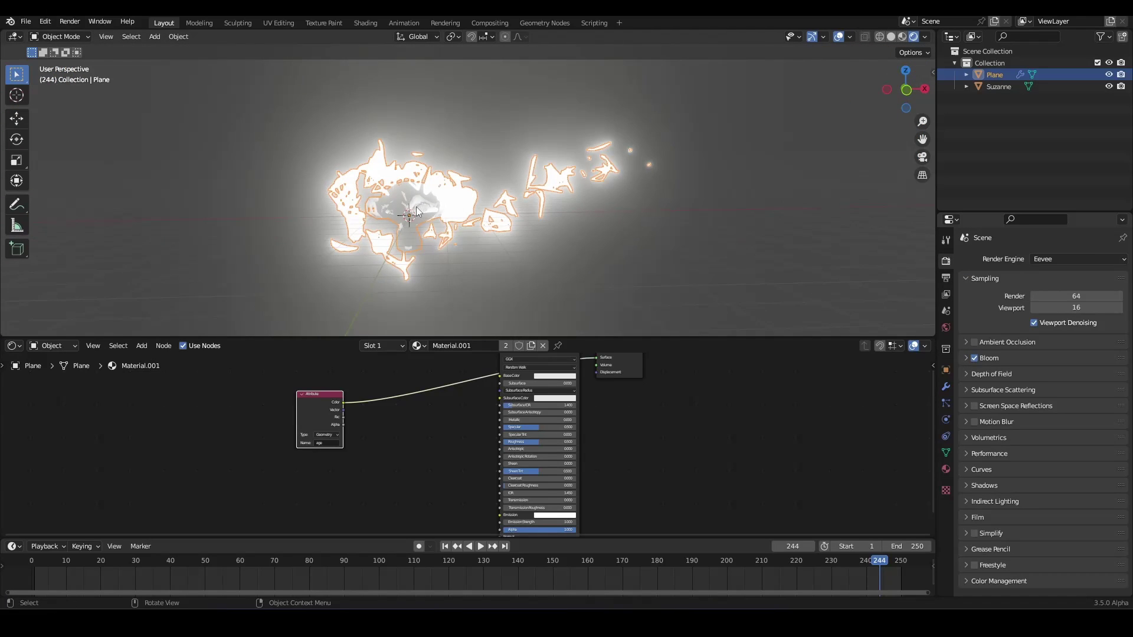
scroll(422, 211, up, 2)
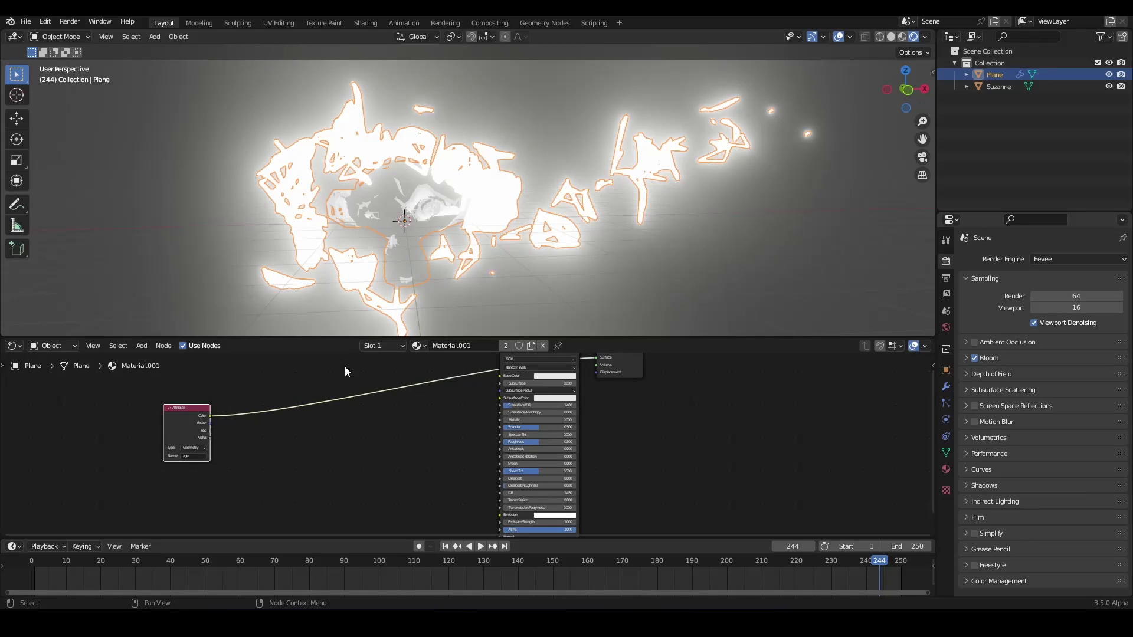
Insert a Map Range node between the age Attribute and the Principled BSDF.
click(319, 371)
text(map)
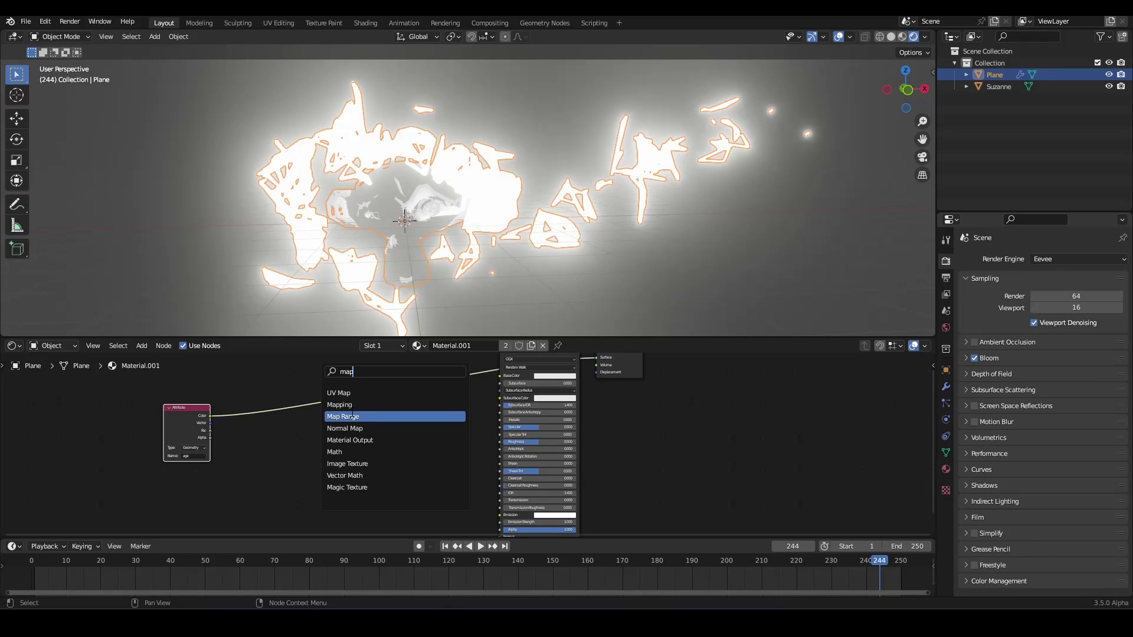
click(352, 417)
click(321, 427)
middle_drag(366, 415, 413, 415)
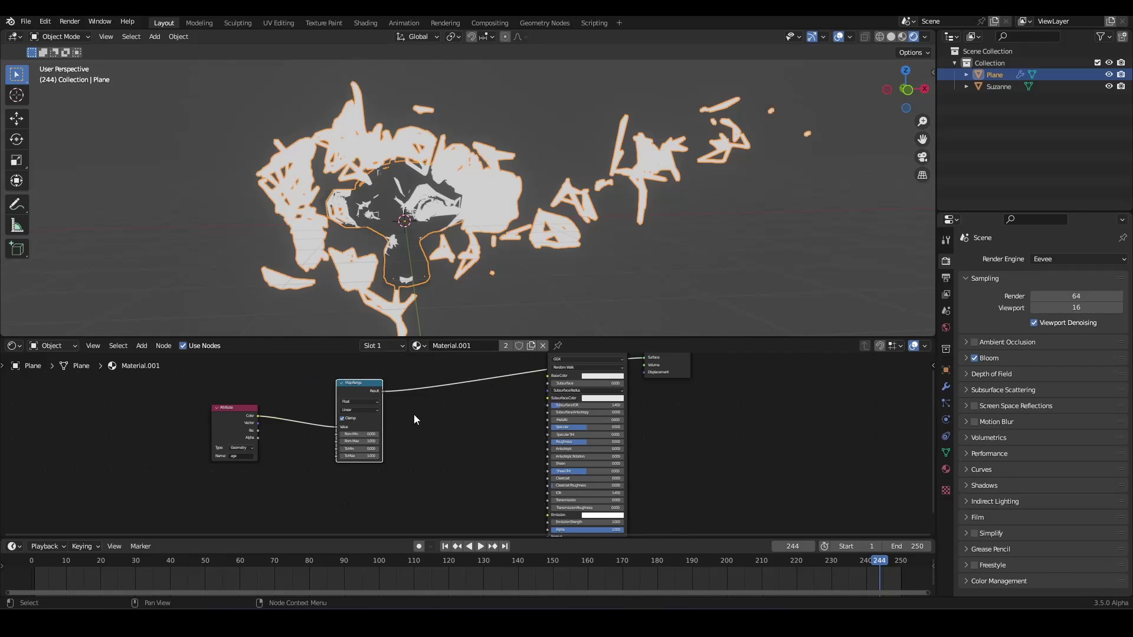
scroll(413, 415, up, 2)
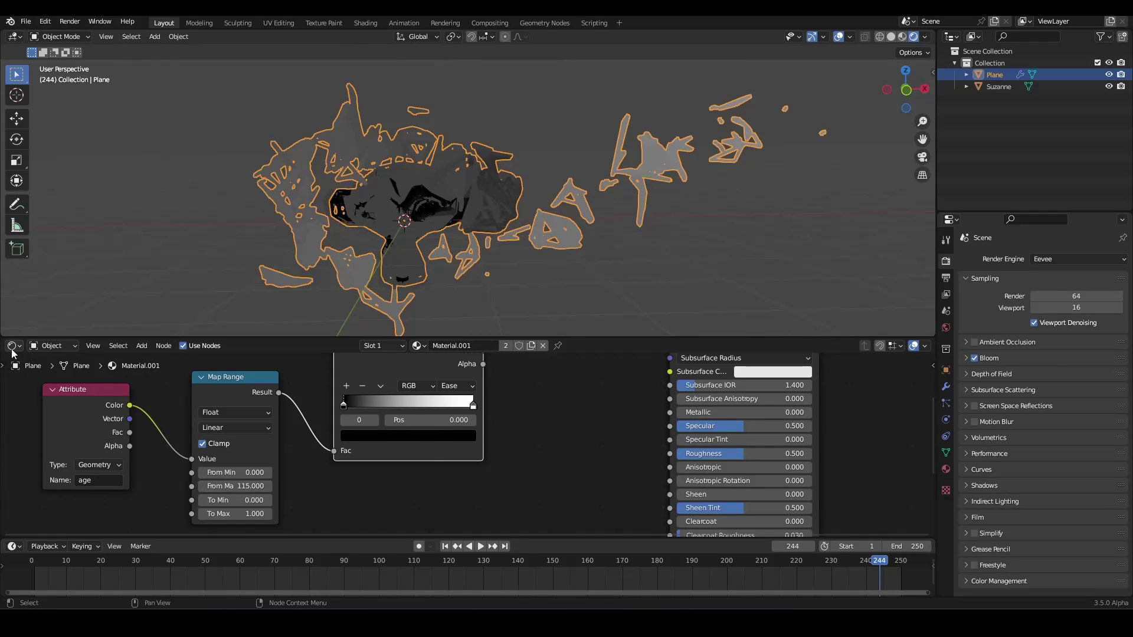
Check the Equal node's age cutoff value in the geometry nodes tree.
click(14, 345)
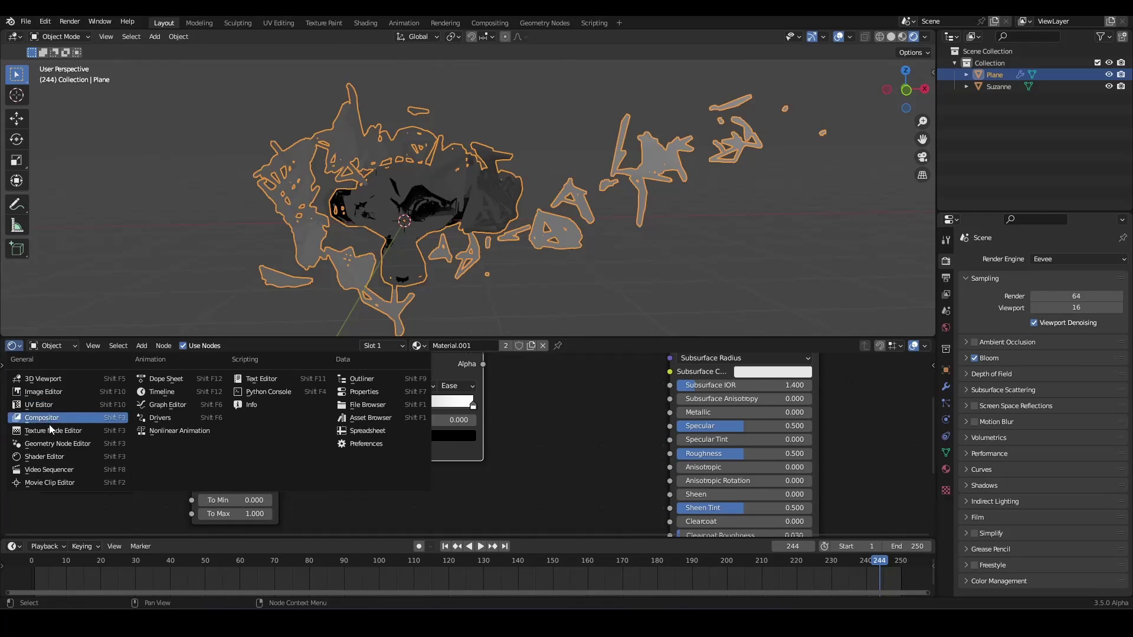
click(35, 444)
scroll(236, 461, down, 3)
middle_drag(341, 398, 316, 427)
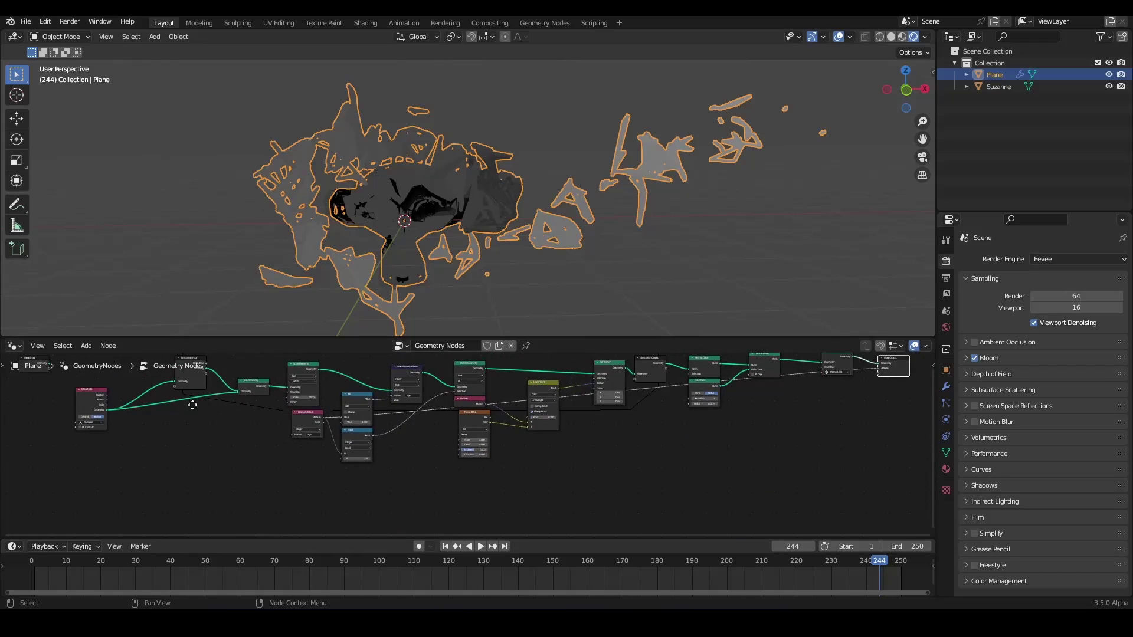
scroll(425, 436, up, 6)
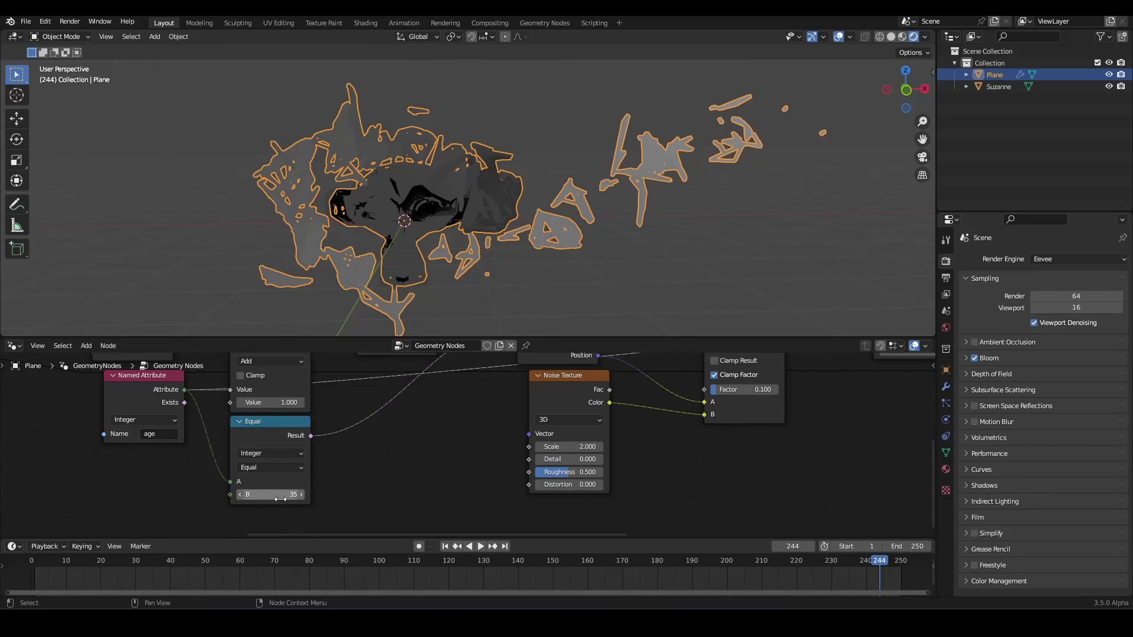
Return to the material nodes and frame Map Range and the colour ramp.
click(14, 346)
click(44, 457)
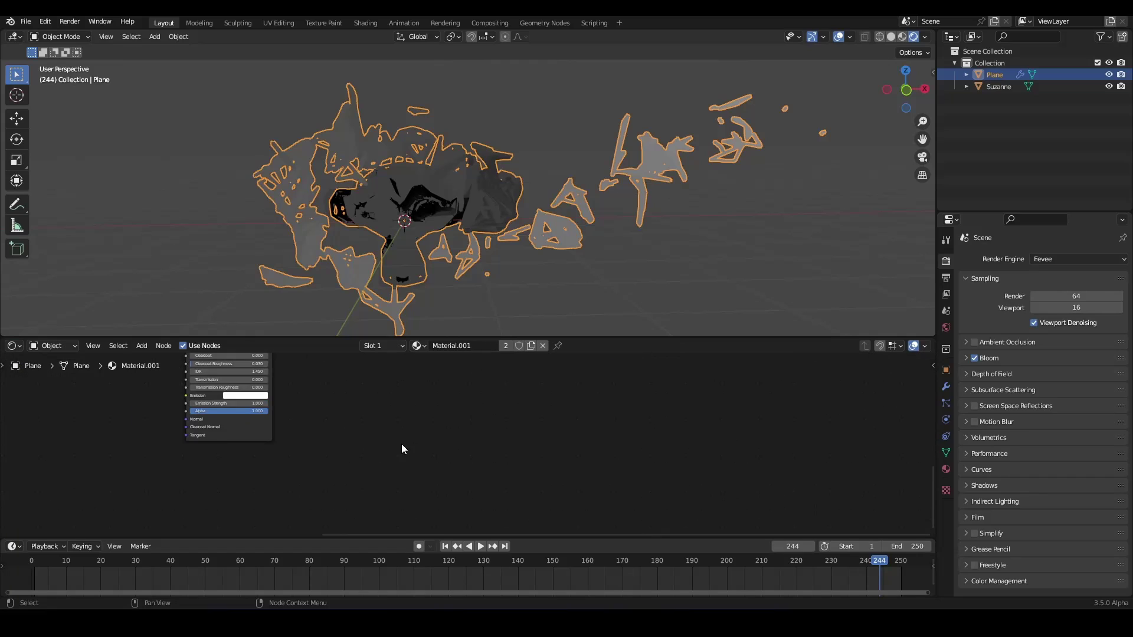
scroll(506, 511, up, 5)
middle_drag(470, 501, 426, 482)
scroll(548, 511, up, 2)
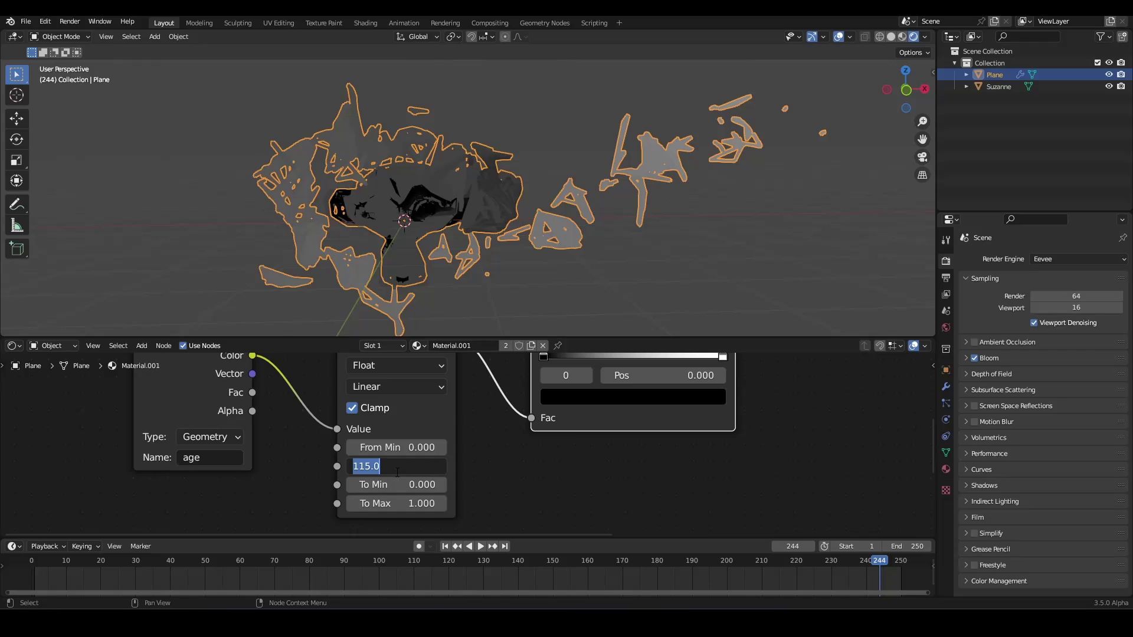
Set the Map Range node's From Max to 35.
text(35)
key(Return)
scroll(591, 179, down, 4)
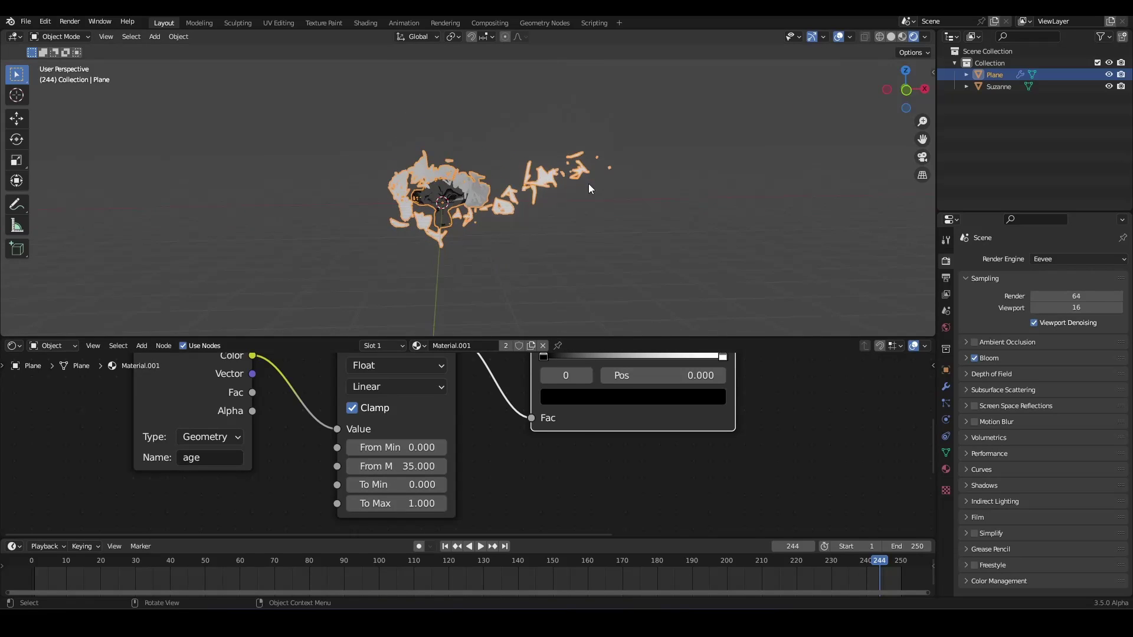
scroll(560, 185, up, 4)
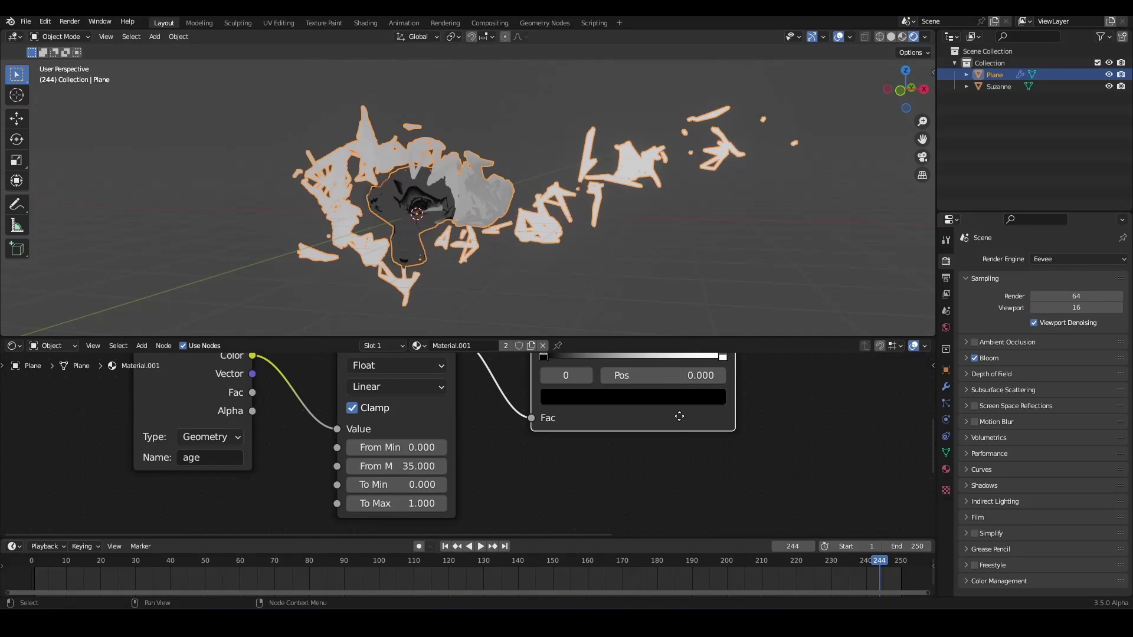
scroll(495, 487, down, 4)
scroll(495, 487, down, 2)
Link the ColorRamp Color output to the Principled BSDF Emission input.
middle_drag(495, 487, 466, 407)
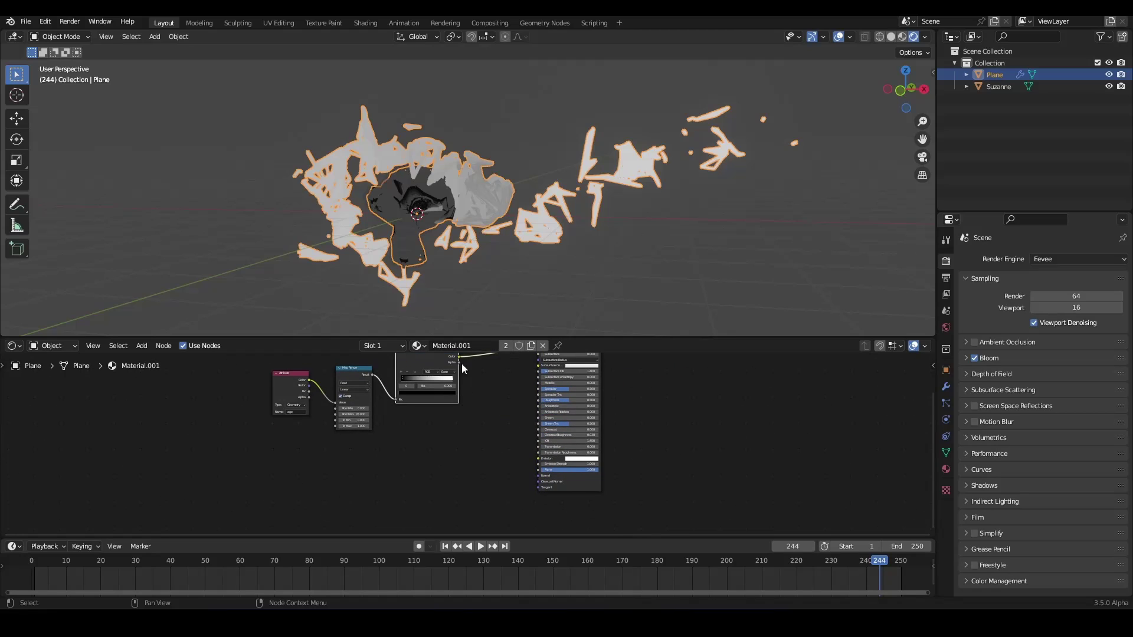
drag(534, 458, 537, 459)
scroll(596, 413, up, 1)
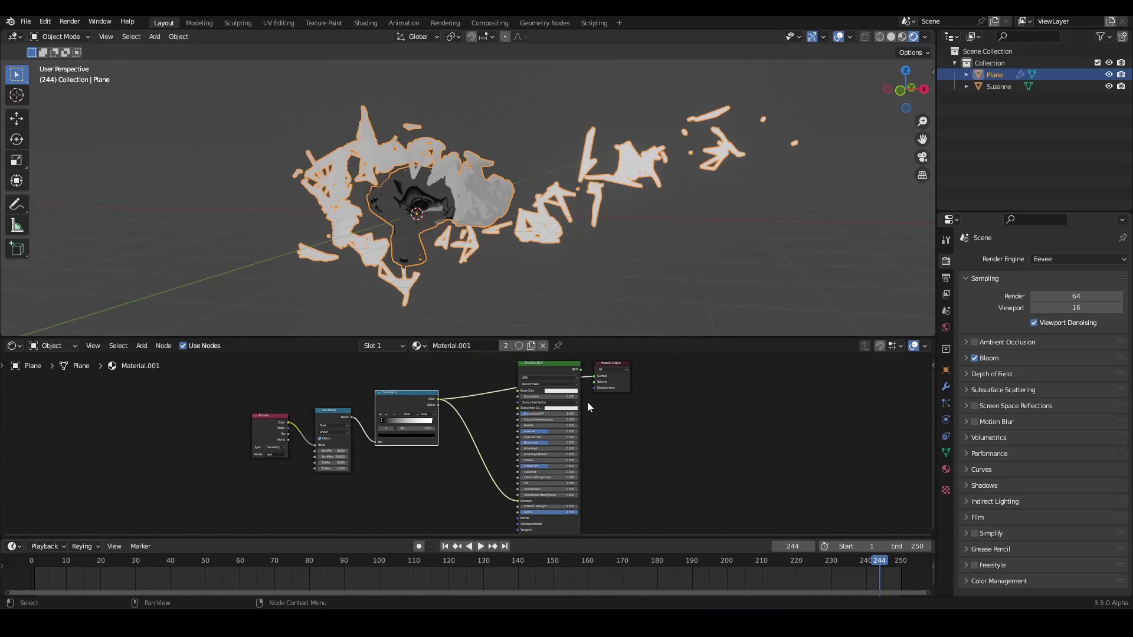
scroll(414, 430, up, 5)
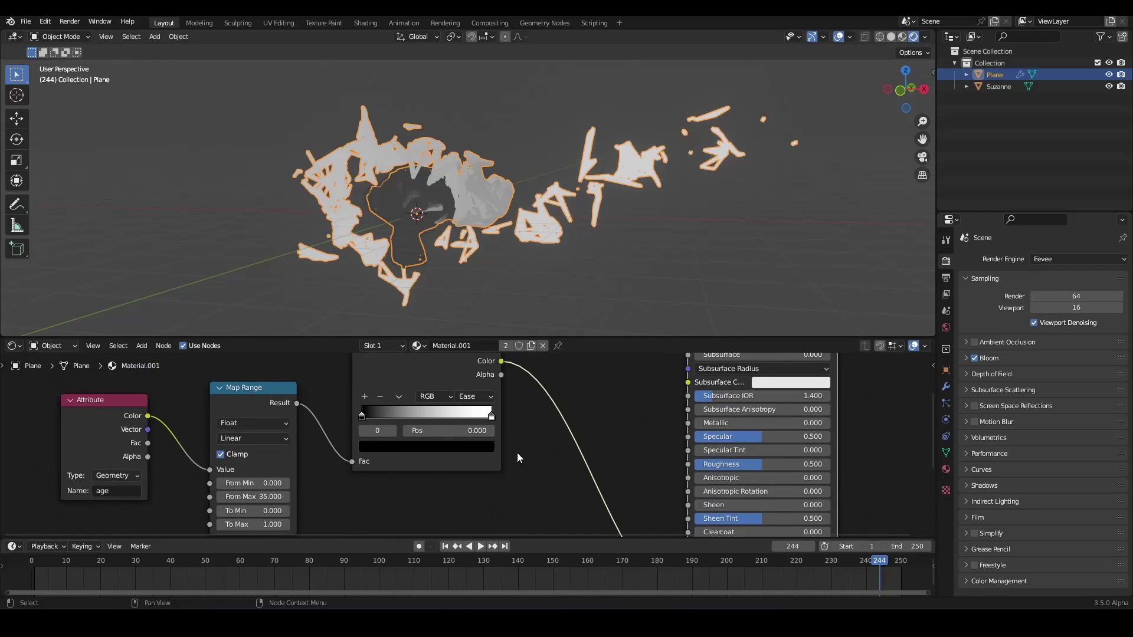
Set the colour ramp's dark stop to cyan and its white stop to orange.
click(438, 449)
ctrl+scroll(437, 292, up, 20)
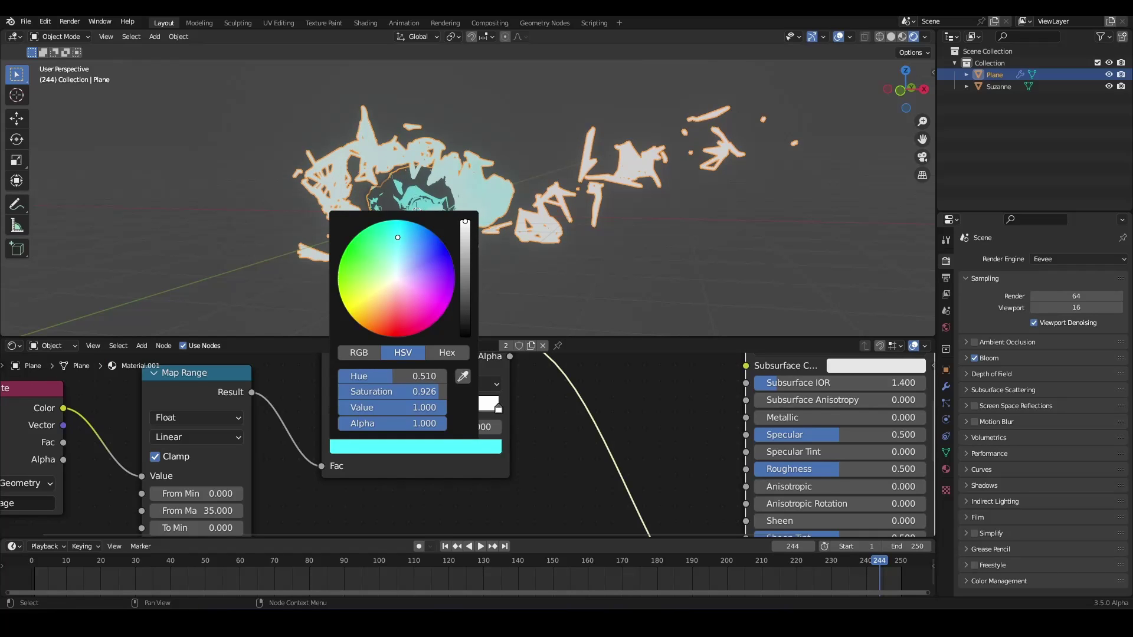
click(481, 453)
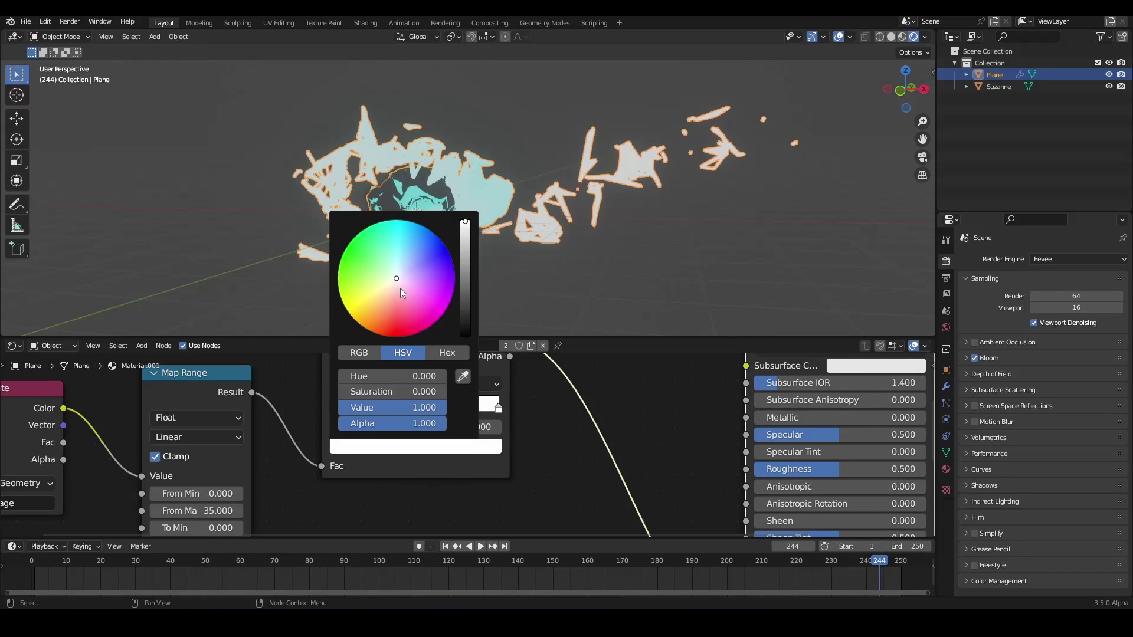
drag(400, 288, 388, 304)
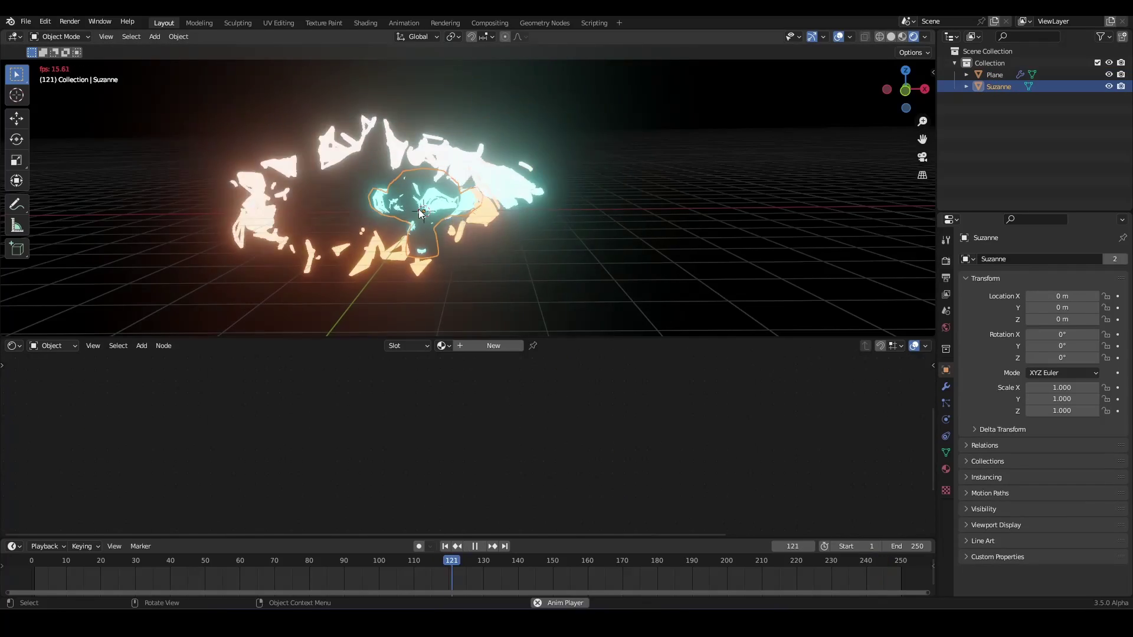
Reposition Suzanne while the simulation plays, then select the plane and stop playback.
key(g)
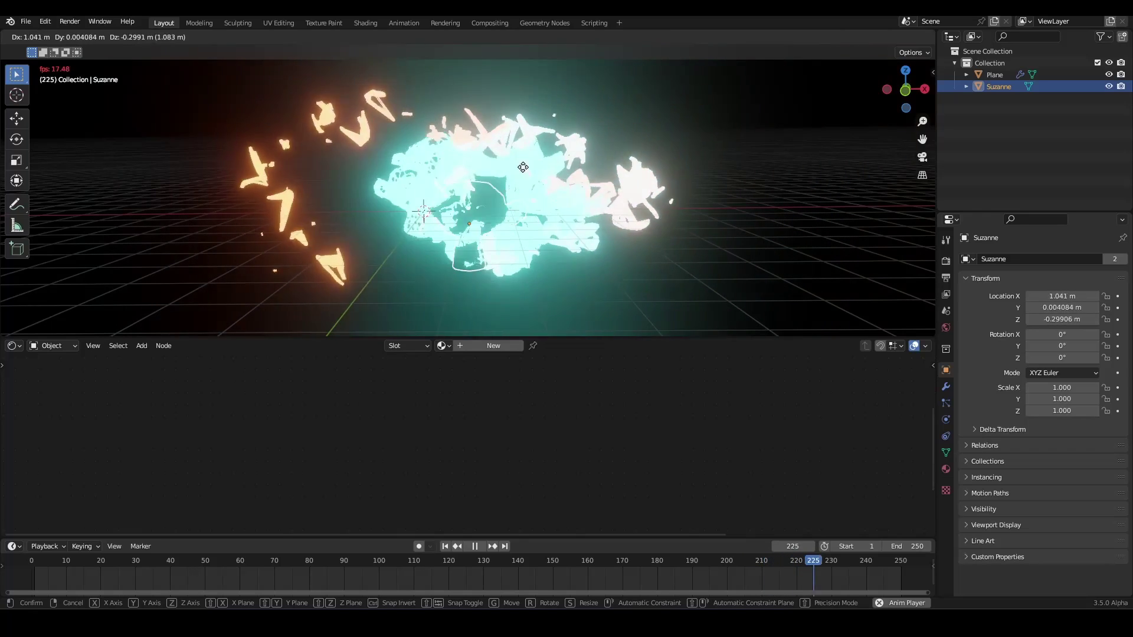
click(355, 230)
click(590, 224)
key(space)
Add a third, purple stop to the plane material's colour ramp.
scroll(608, 464, up, 2)
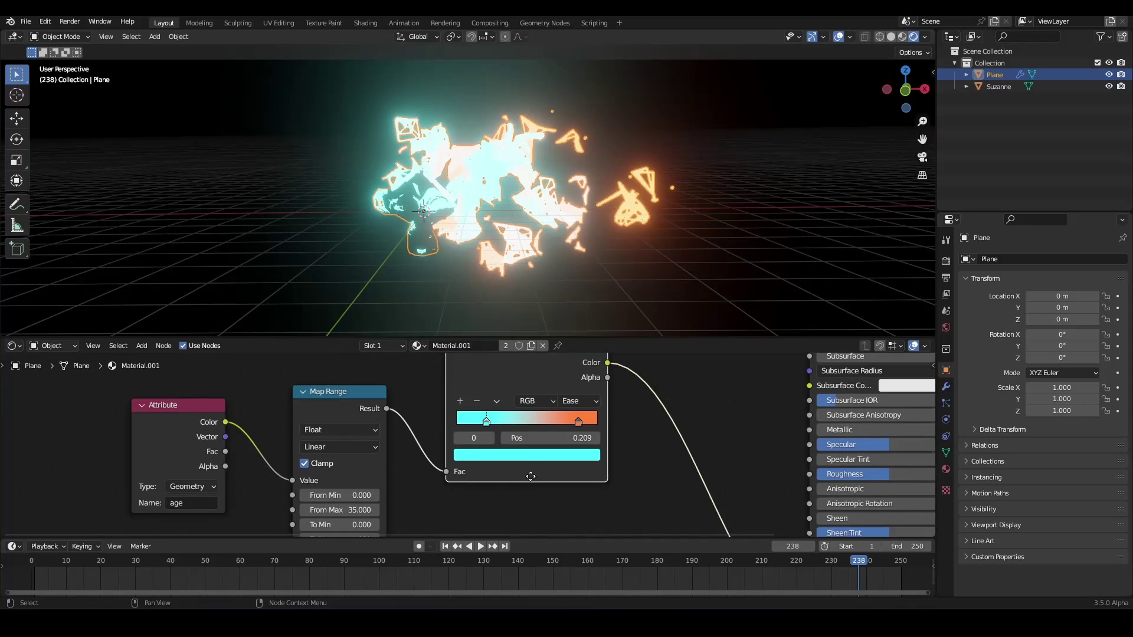
click(456, 391)
click(527, 458)
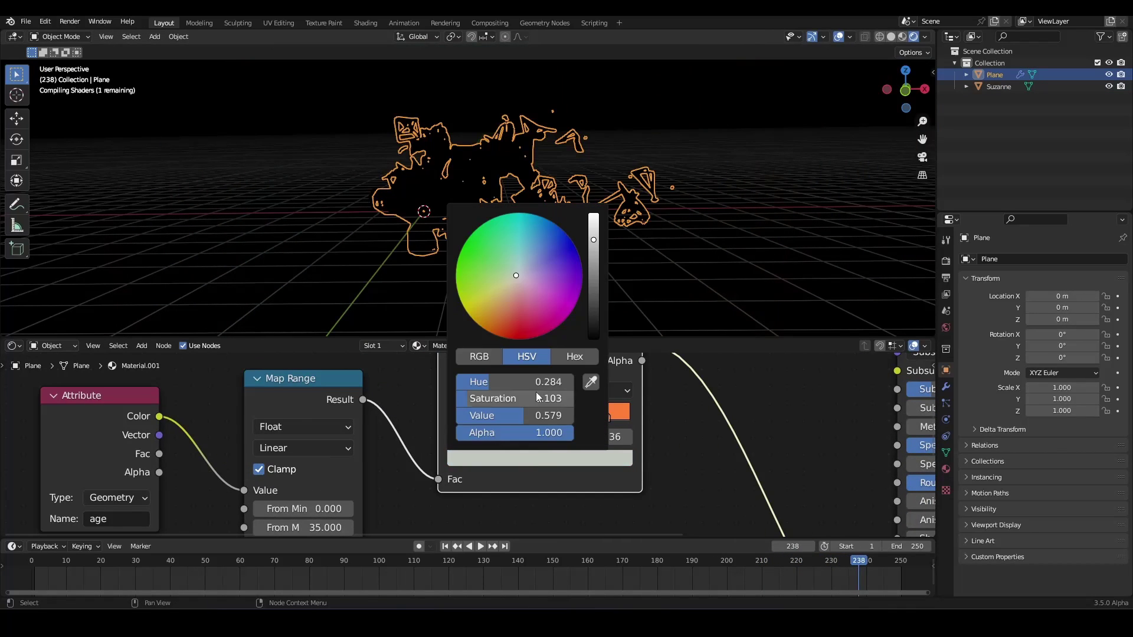
drag(517, 278, 545, 279)
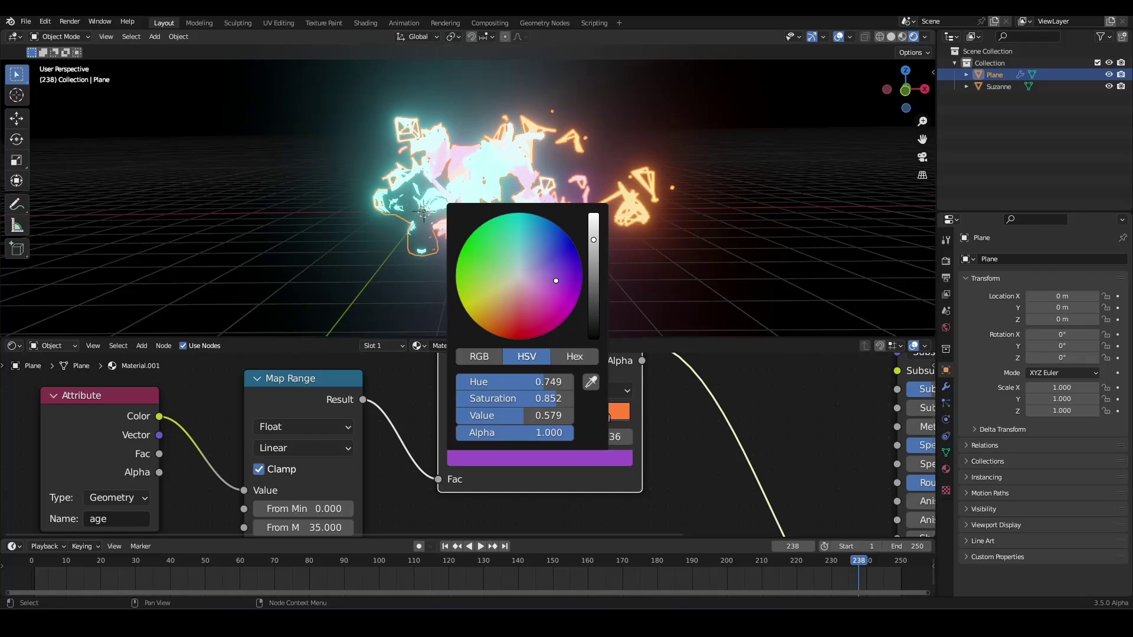
Replay the animation and move Suzanne to a new spot to draw fresh trails.
click(448, 215)
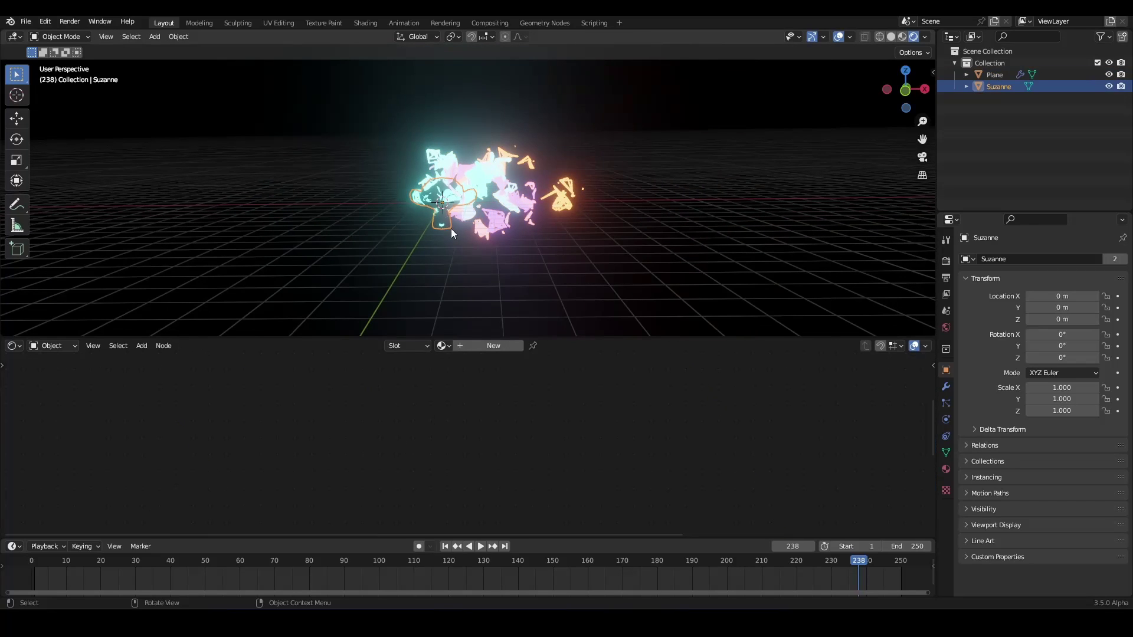
key(space)
key(g)
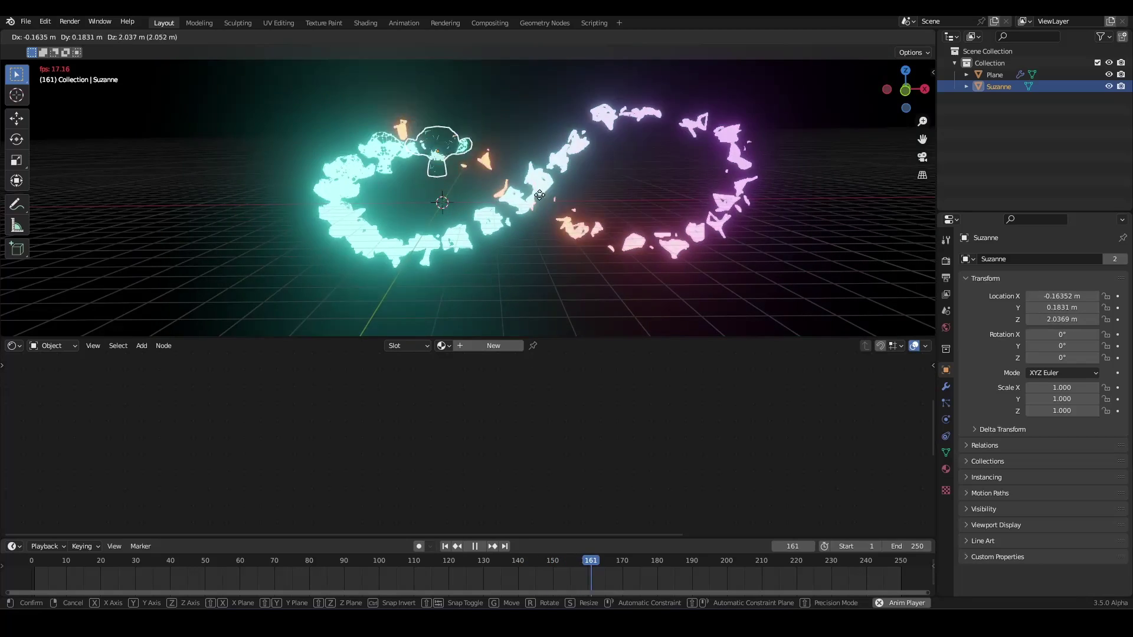
click(580, 196)
Cancel Suzanne's move, restart playback and begin moving her again.
right_click(579, 196)
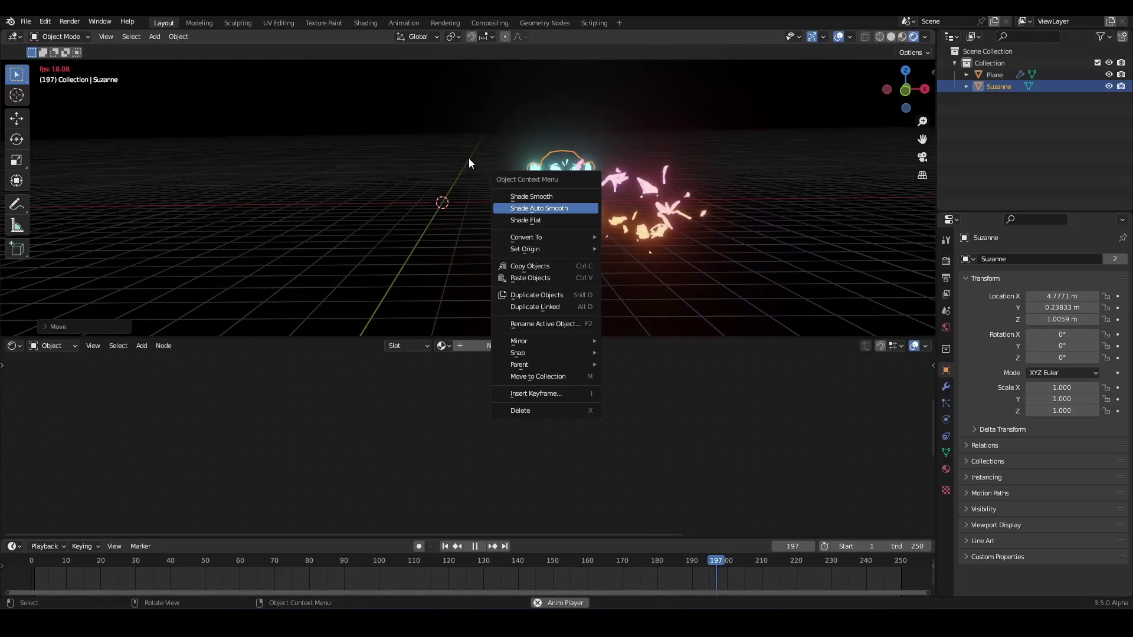
key(space)
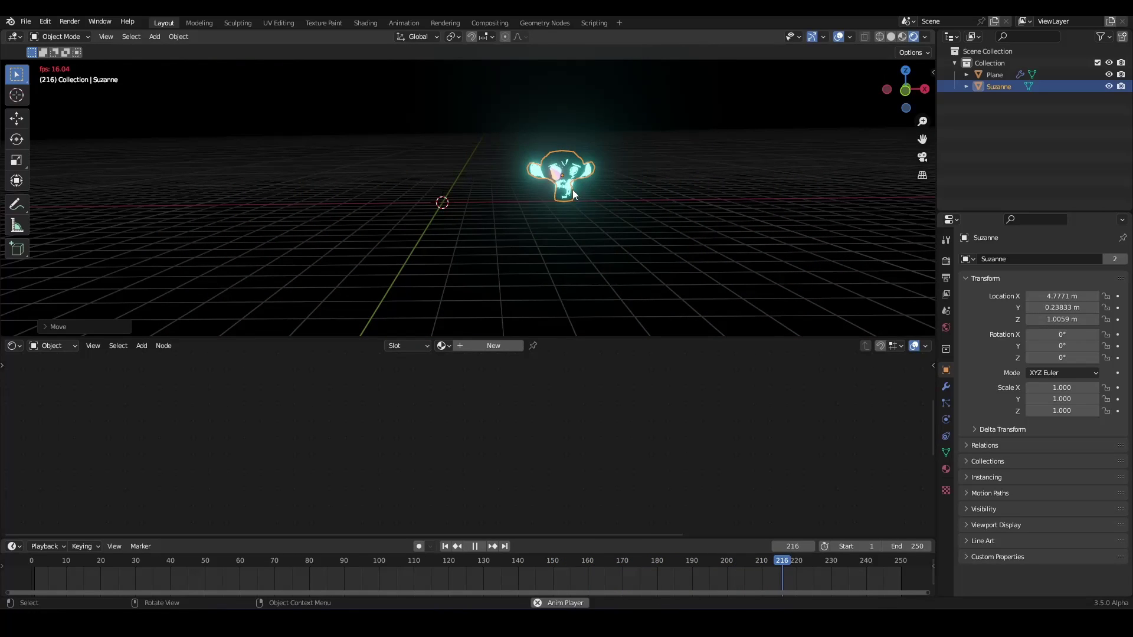
key(g)
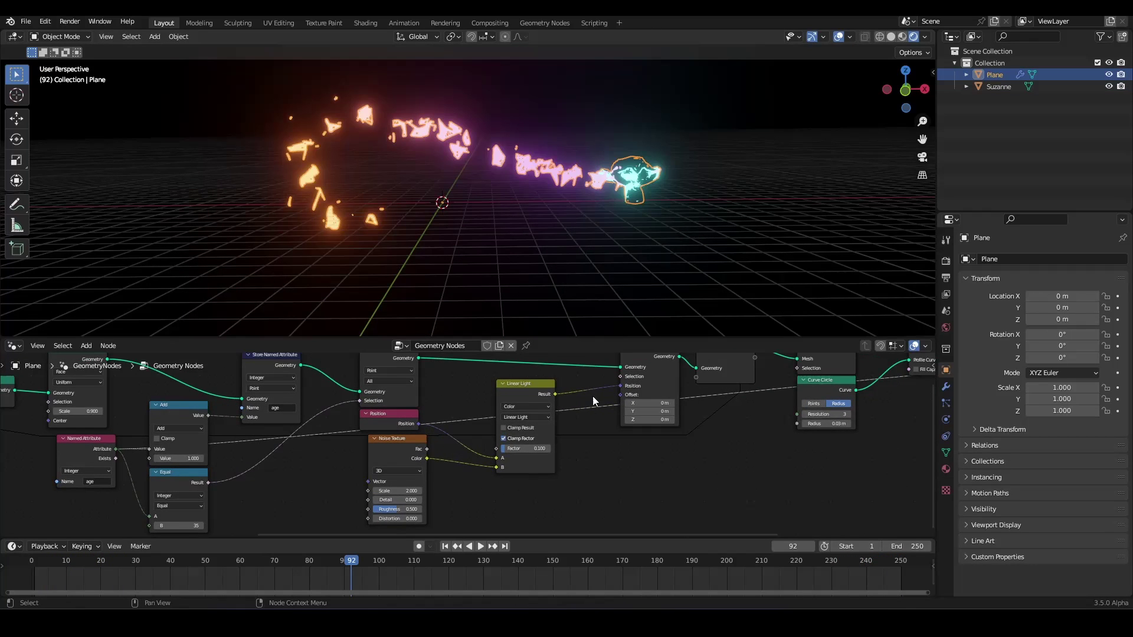
Pan the Geometry Nodes editor over to the Scale Elements node.
middle_drag(638, 414, 466, 443)
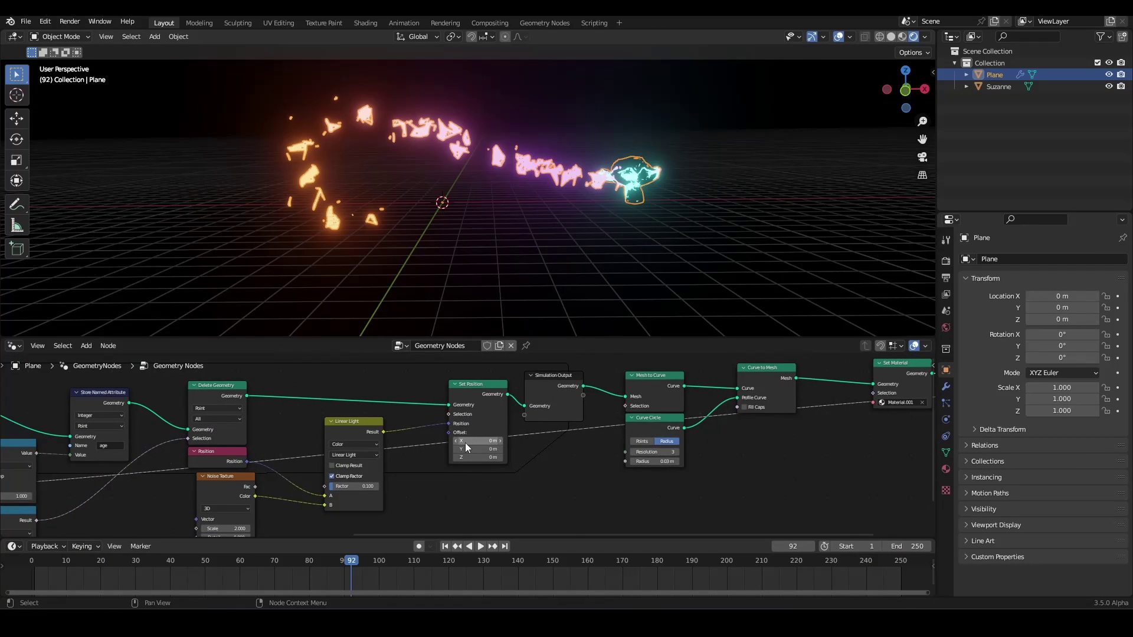
scroll(465, 447, left, 15)
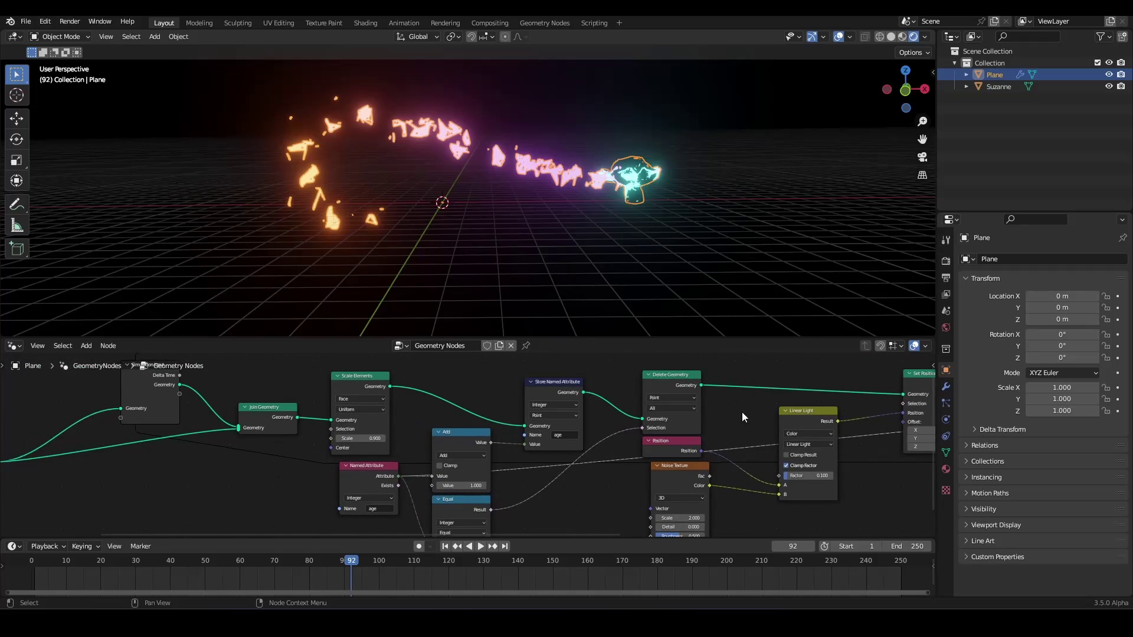
scroll(357, 388, up, 3)
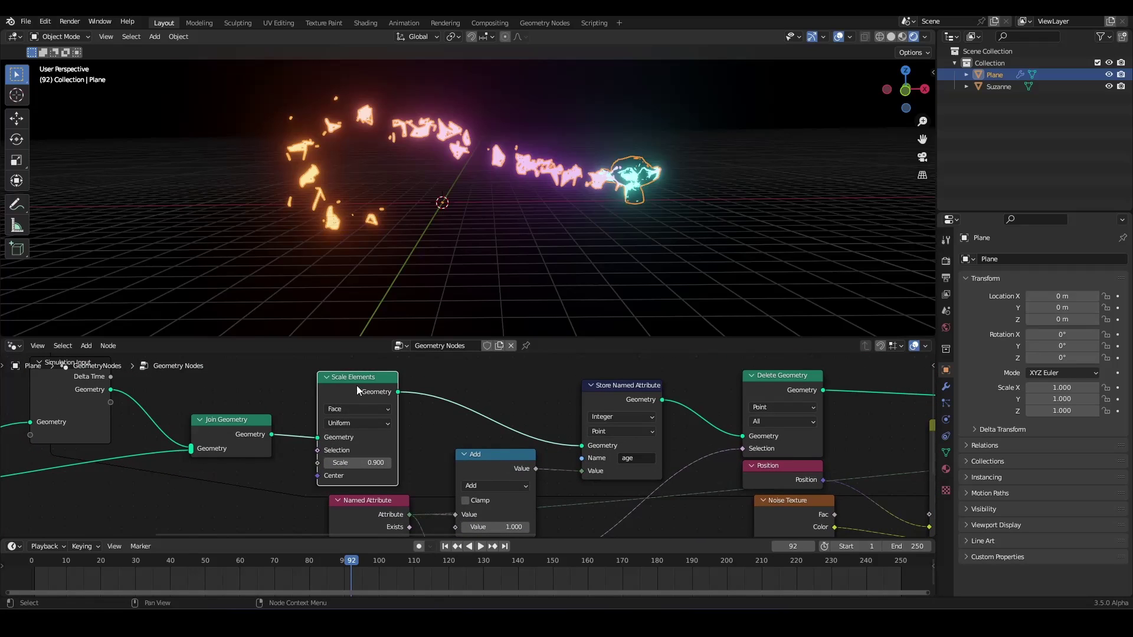
Mute the Scale Elements node with M, reset to frame 1 and play the simulation.
key(m)
click(445, 547)
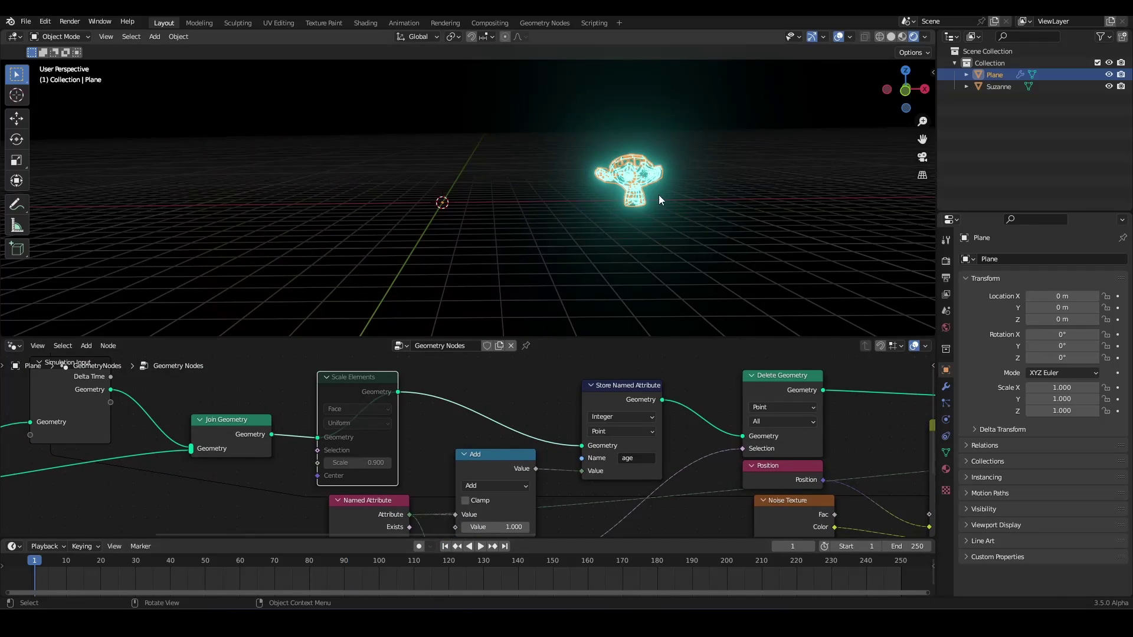
key(space)
Cancel the plane move, then select Suzanne and move her during playback to draw trails.
key(g)
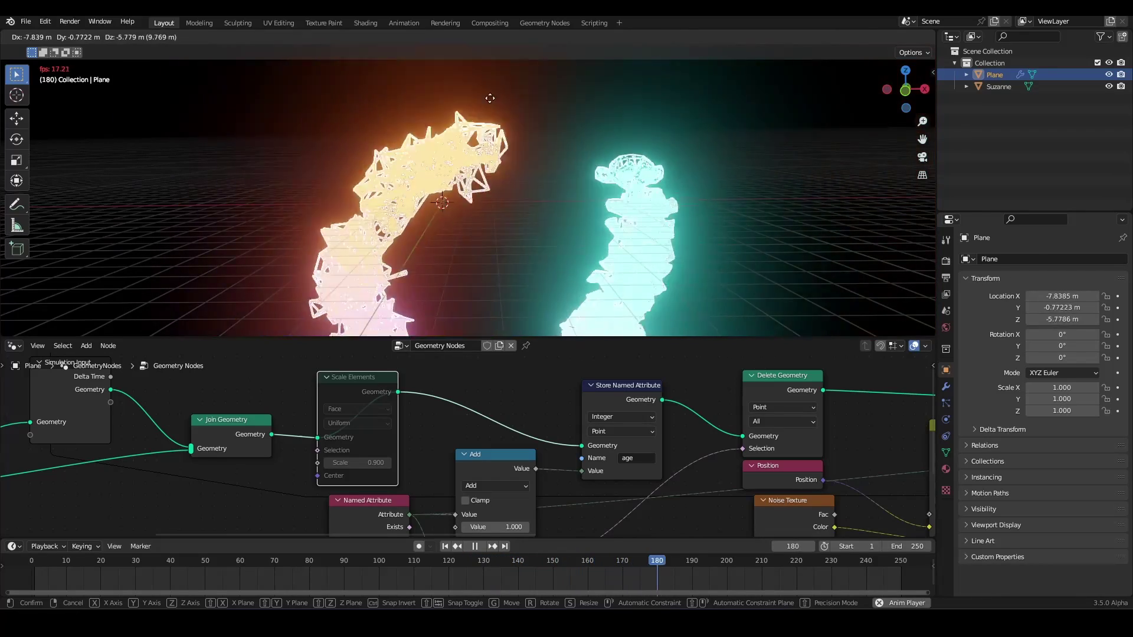
key(Escape)
key(space)
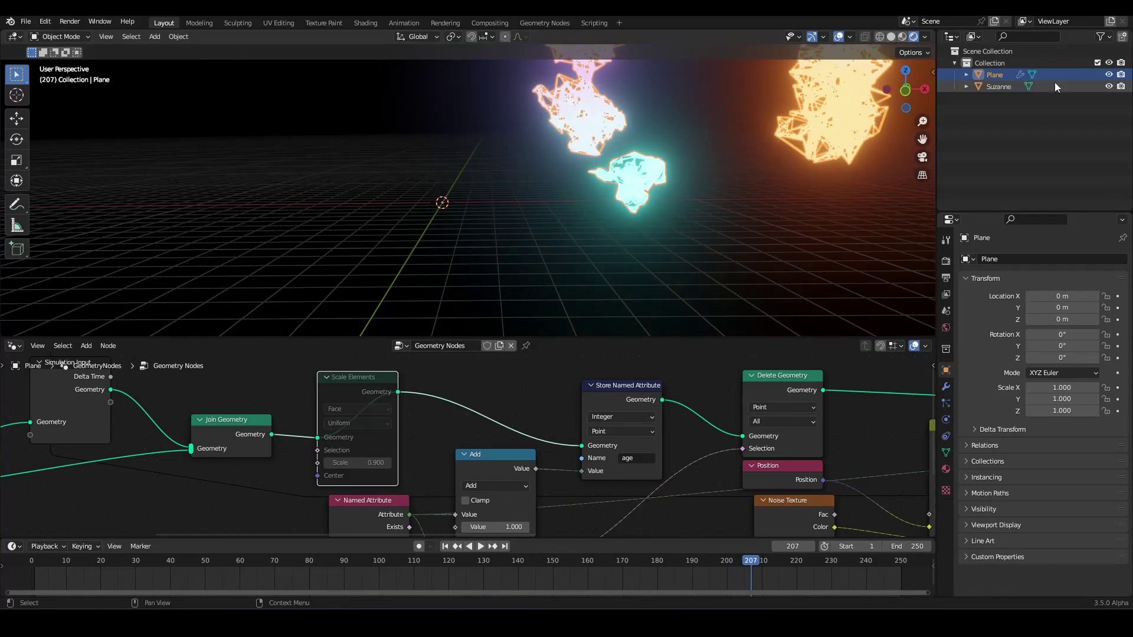
click(999, 87)
key(space)
key(g)
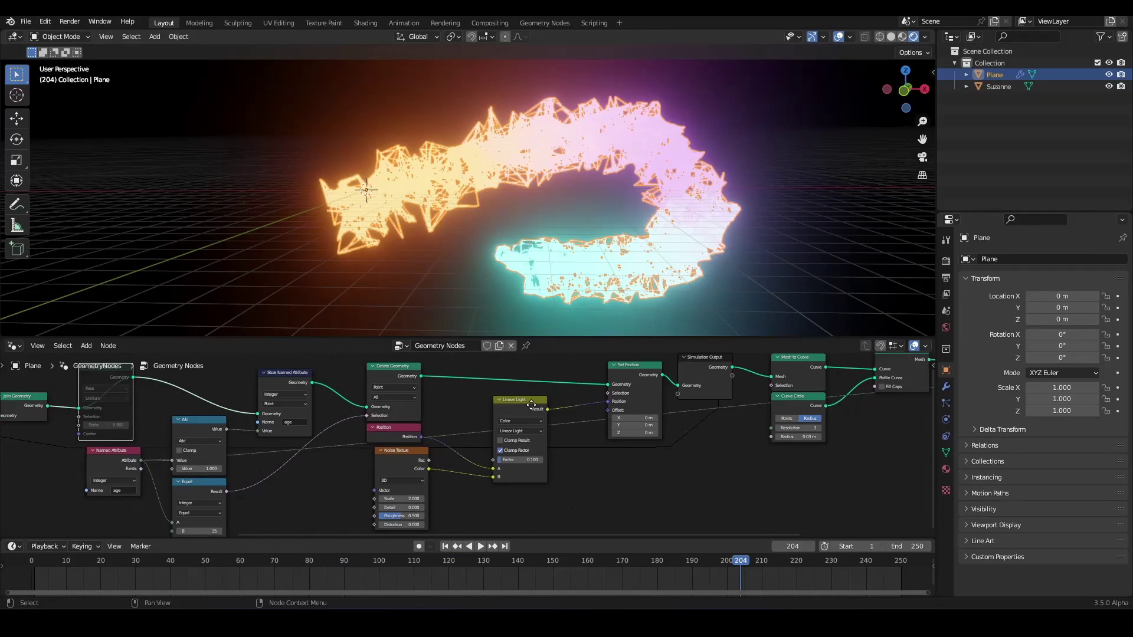
scroll(633, 396, down, 2)
middle_drag(634, 396, 731, 400)
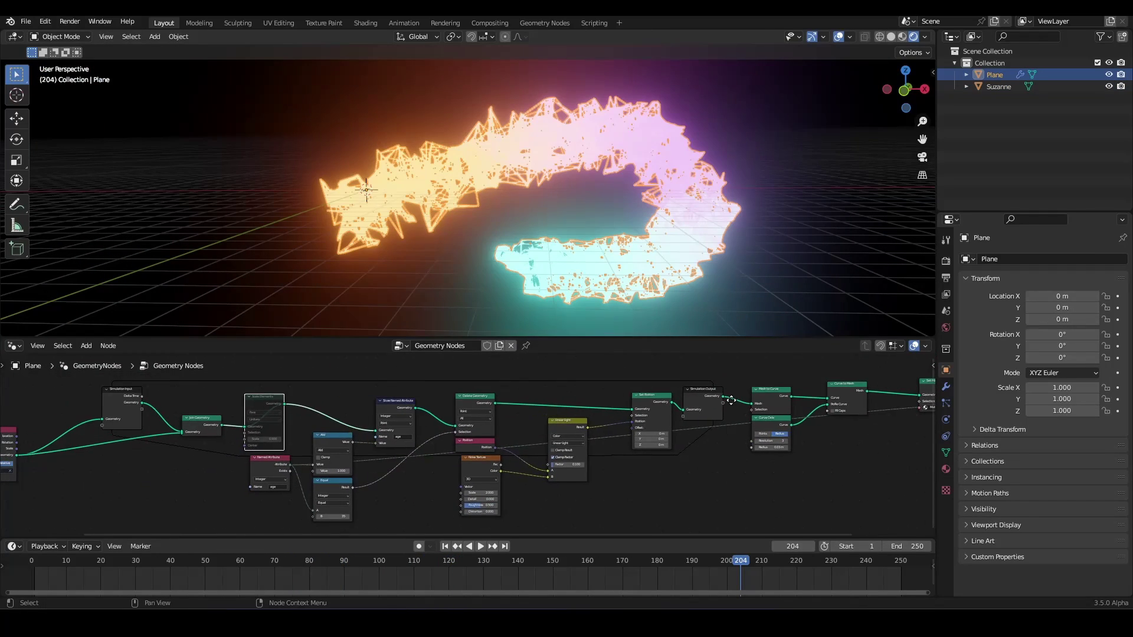
scroll(496, 436, down, 2)
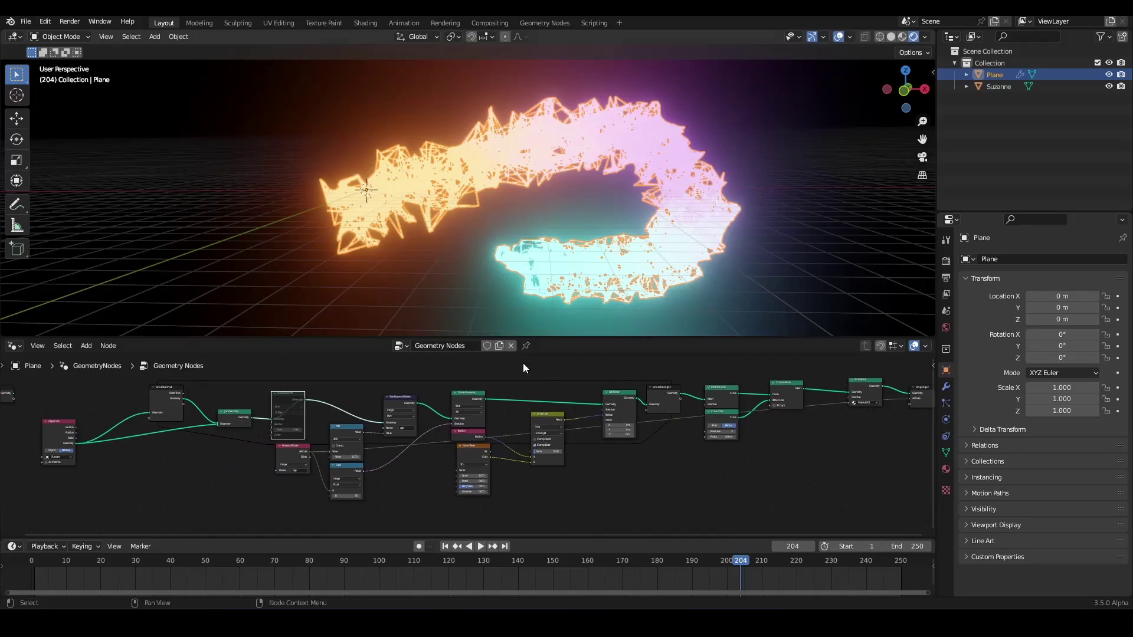
middle_drag(549, 327, 555, 274)
scroll(555, 273, up, 6)
scroll(539, 287, down, 8)
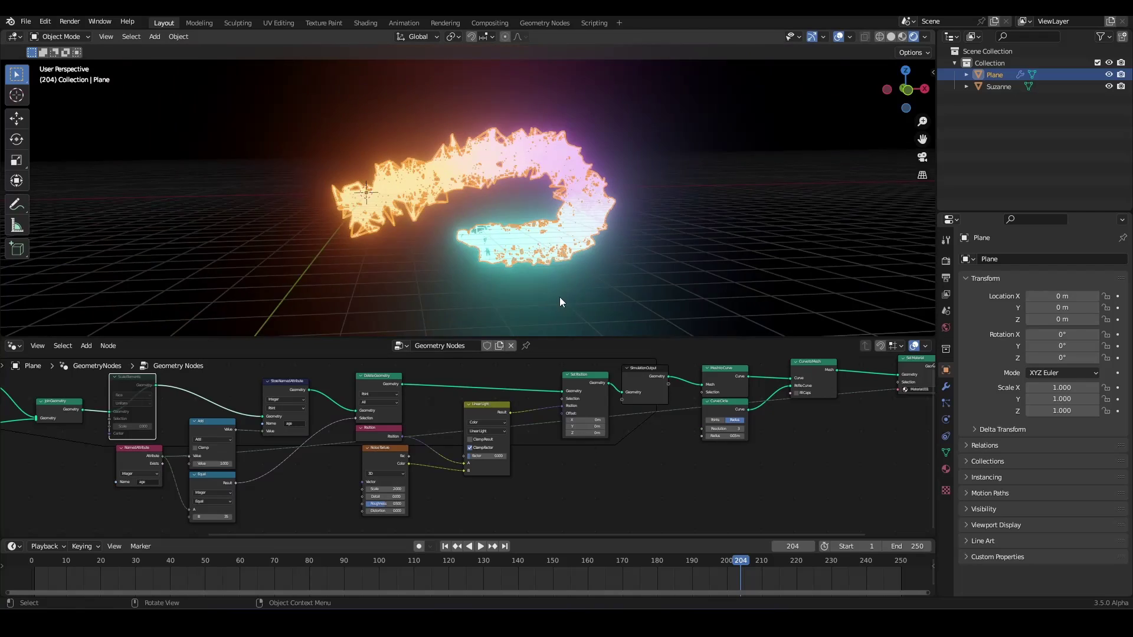
scroll(564, 297, up, 5)
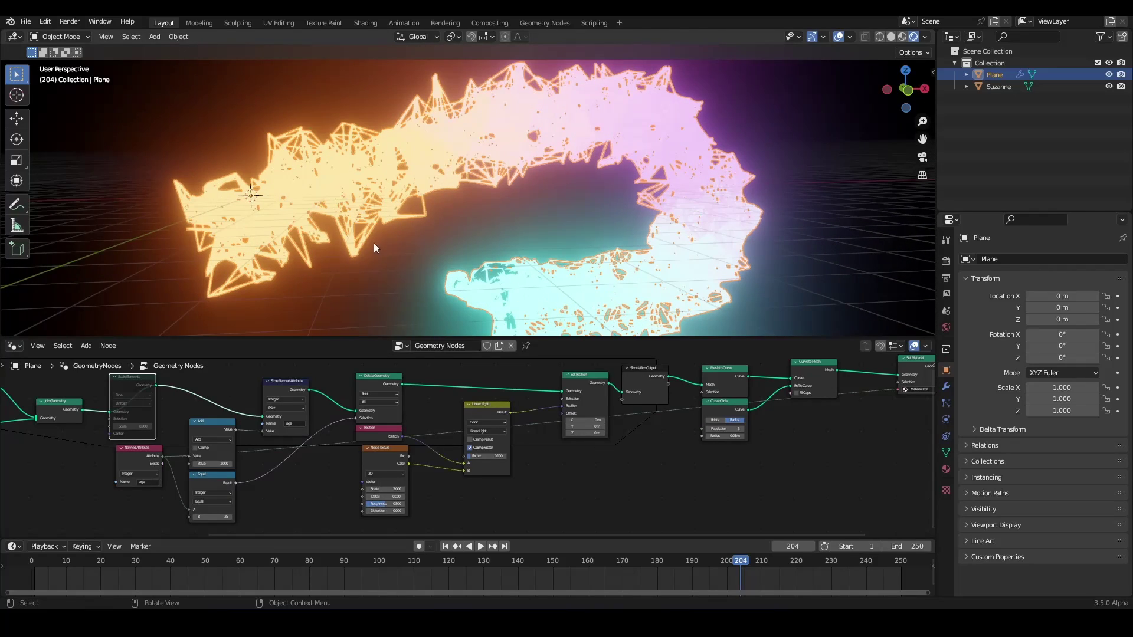